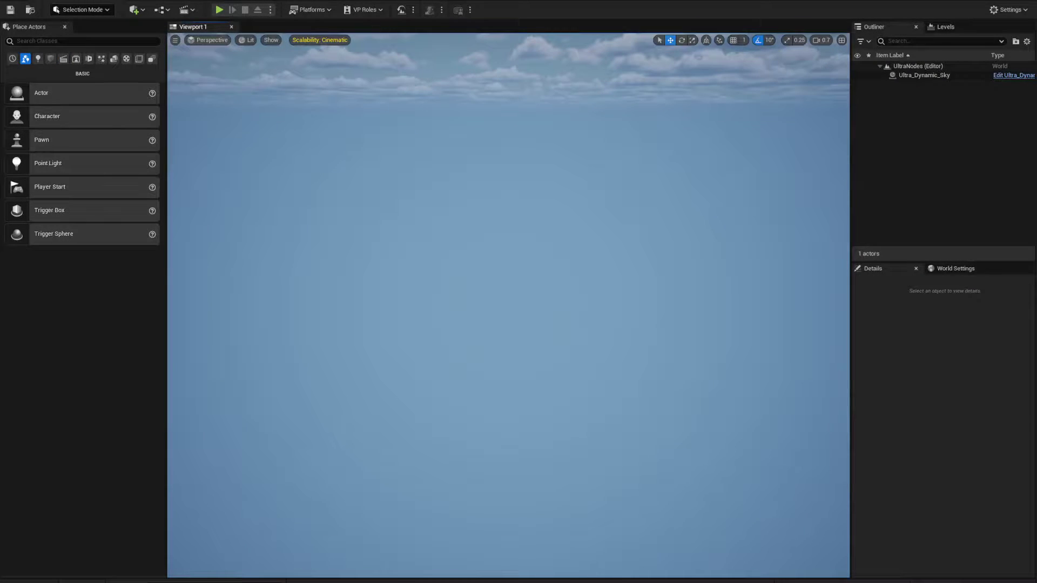
Add the Ultra_Dynamic_Weather blueprint from the UltraDynamicSky Blueprints folder to the level
left_click_drag(1036, 237, 606, 158)
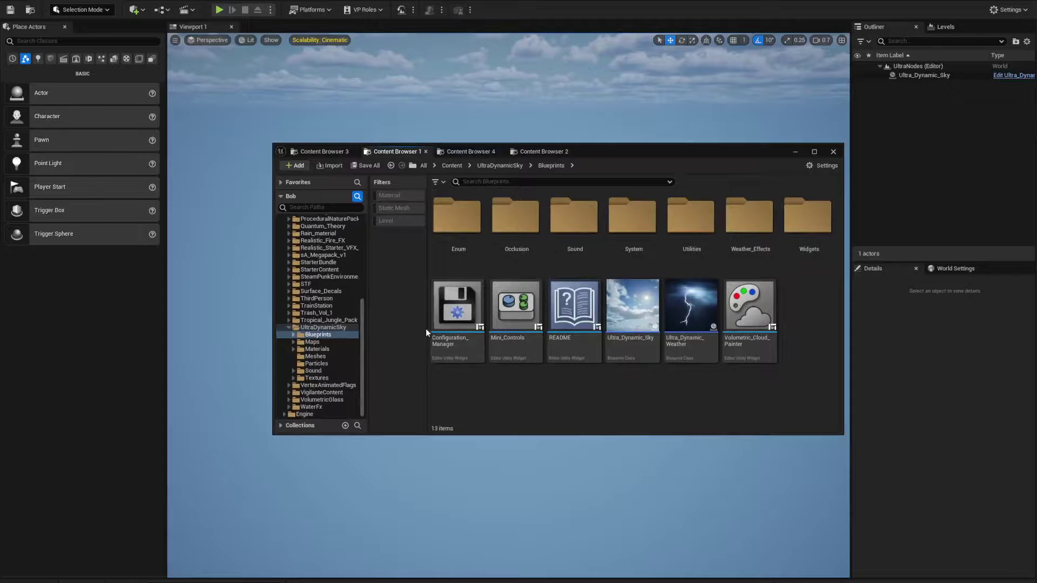
left_click(697, 320)
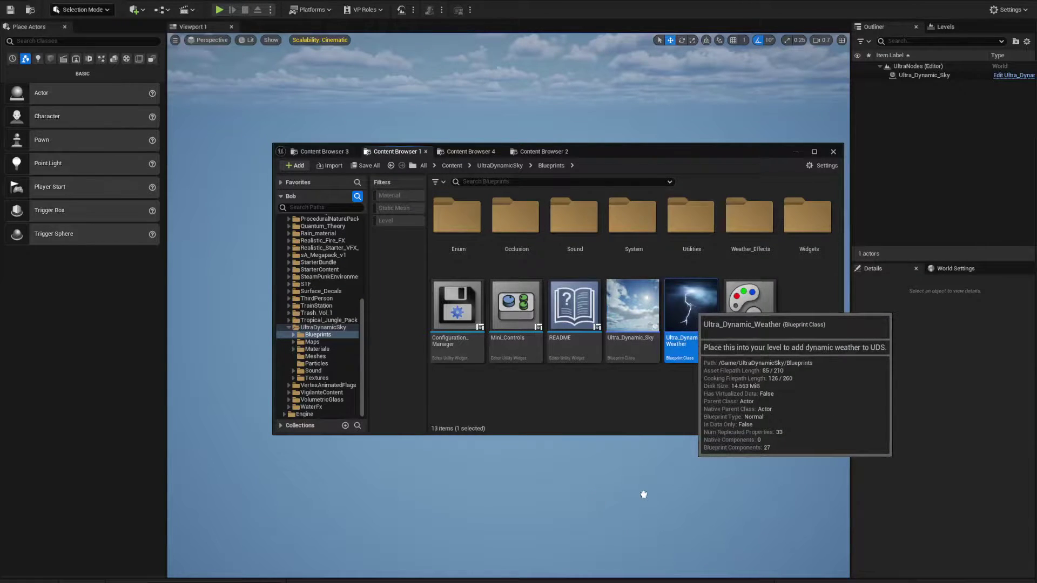
left_click_drag(643, 494, 599, 499)
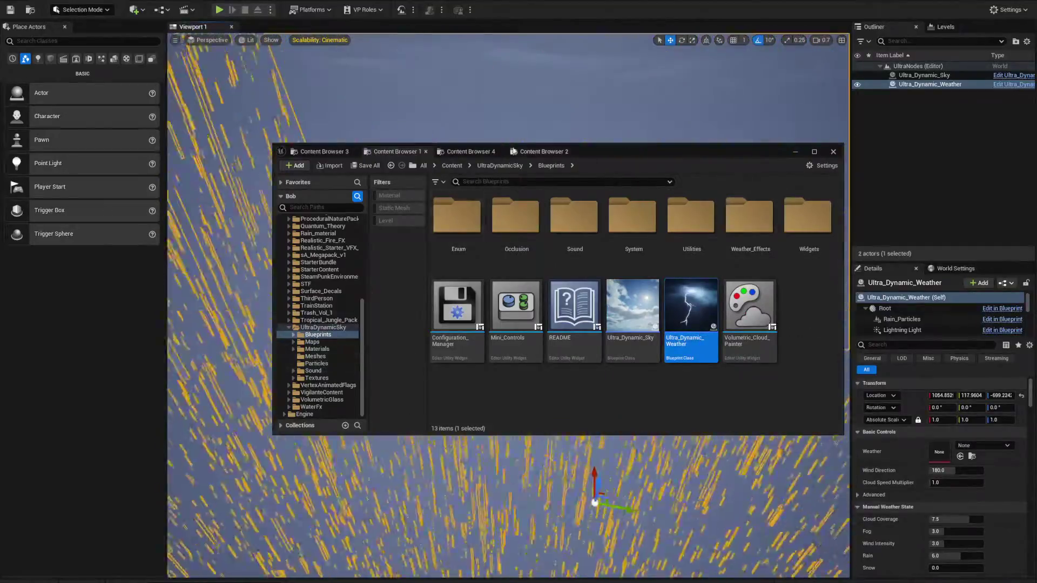
Place the S_Japanese_Park_Stone_Floor static mesh from the Megascans folder into the level
left_click(334, 151)
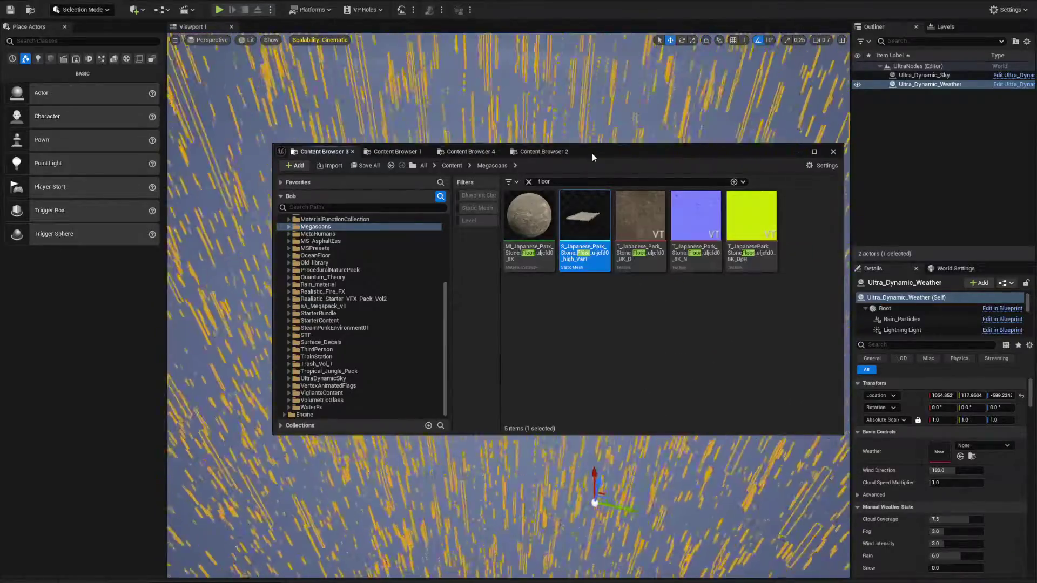
left_click_drag(593, 158, 622, 33)
left_click_drag(614, 92, 531, 391)
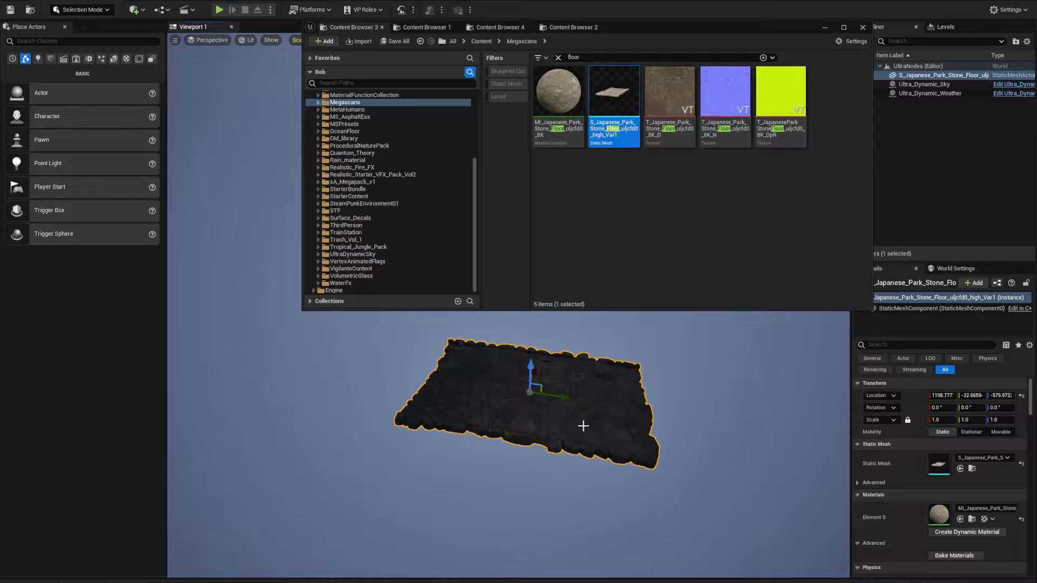
Set the stone floor's location to 0, 0, 0 and focus the viewport on it
left_click(943, 395)
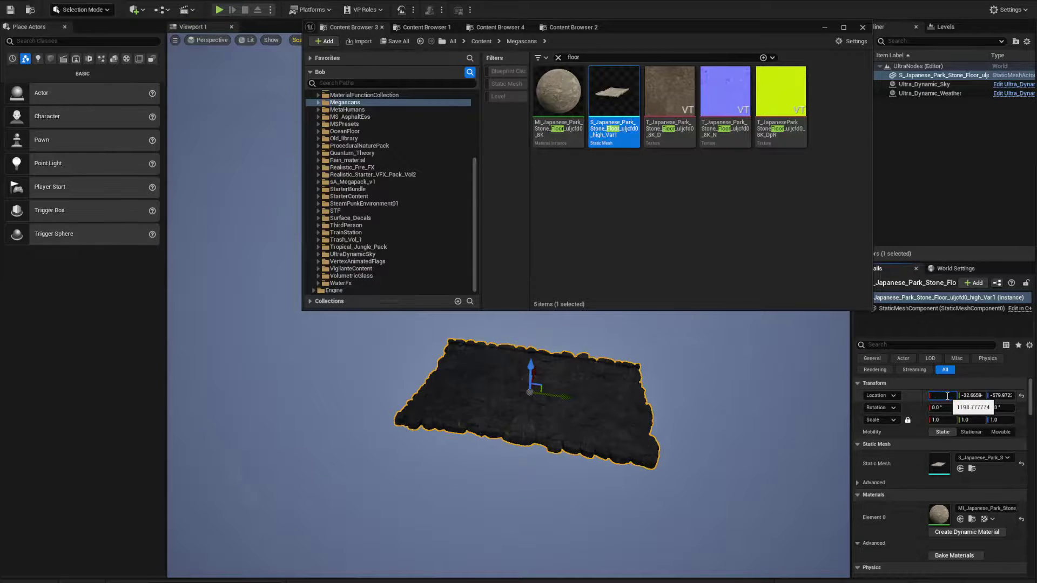
type("0")
key("Tab")
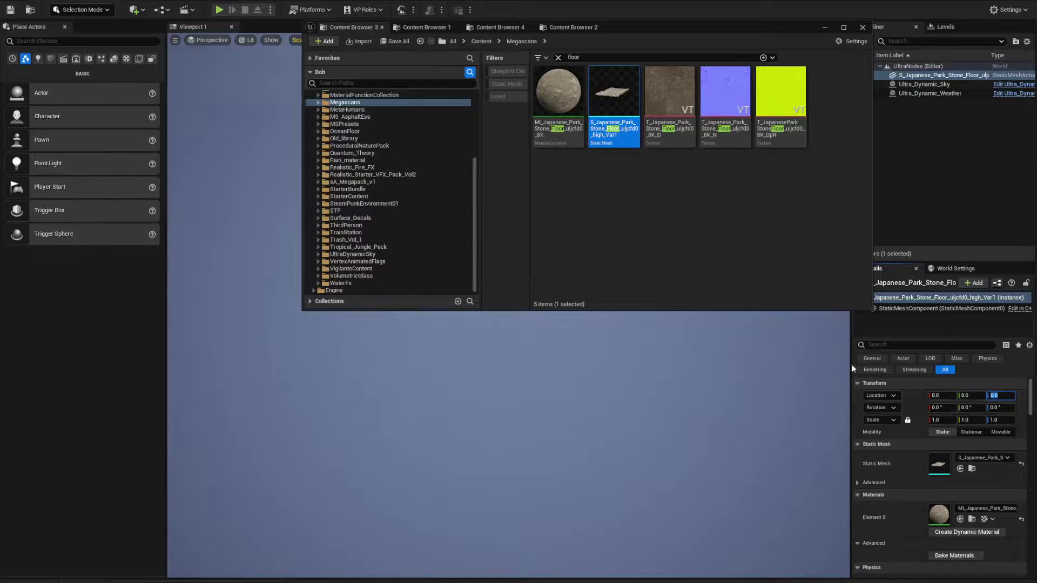
left_click_drag(640, 30, 1014, 69)
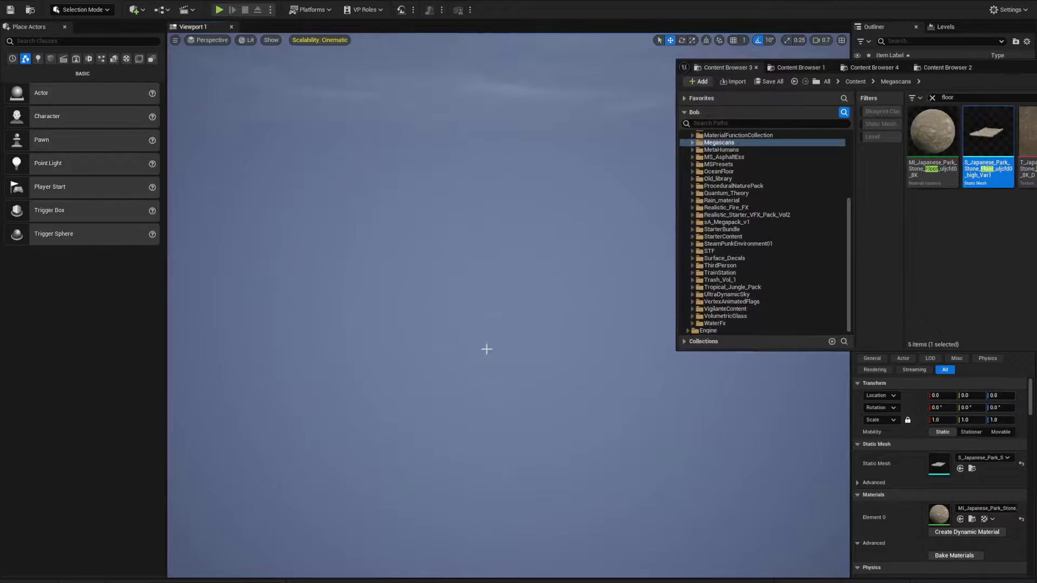
key("f")
right_click_drag(469, 359, 506, 346)
Filter the content library to static meshes, clear the floor search and show the Megascans folder's meshes
left_click_drag(1031, 73, 710, 42)
left_click(535, 50)
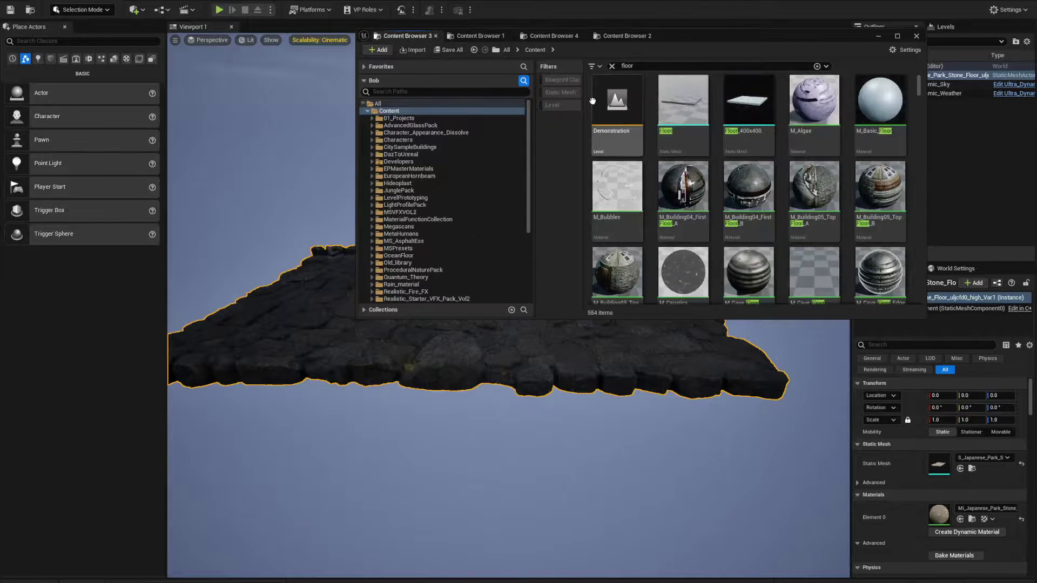
left_click(562, 92)
left_click_drag(690, 38, 751, 37)
scroll(486, 239, "down", 3)
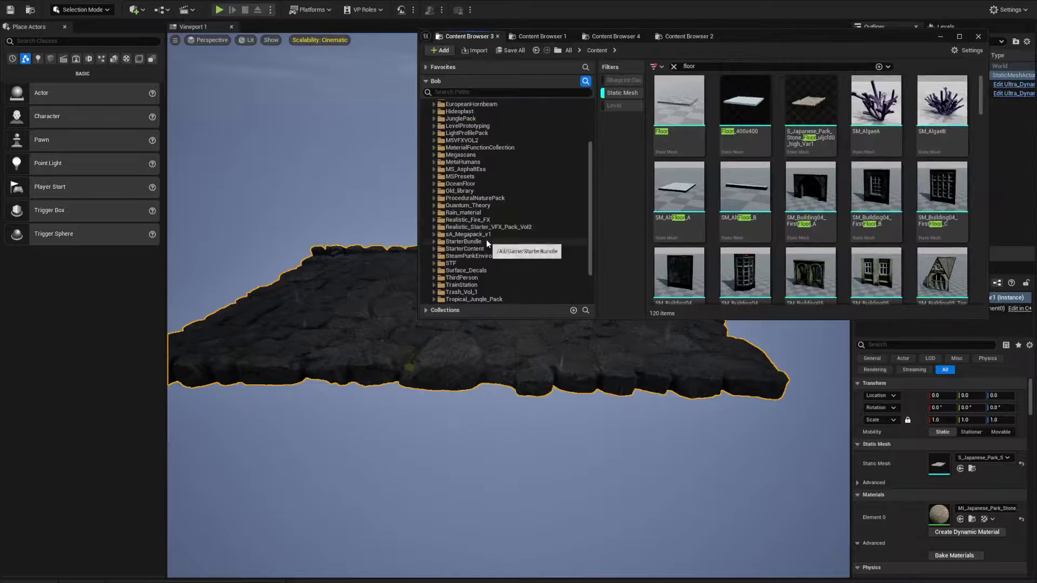
left_click(459, 162)
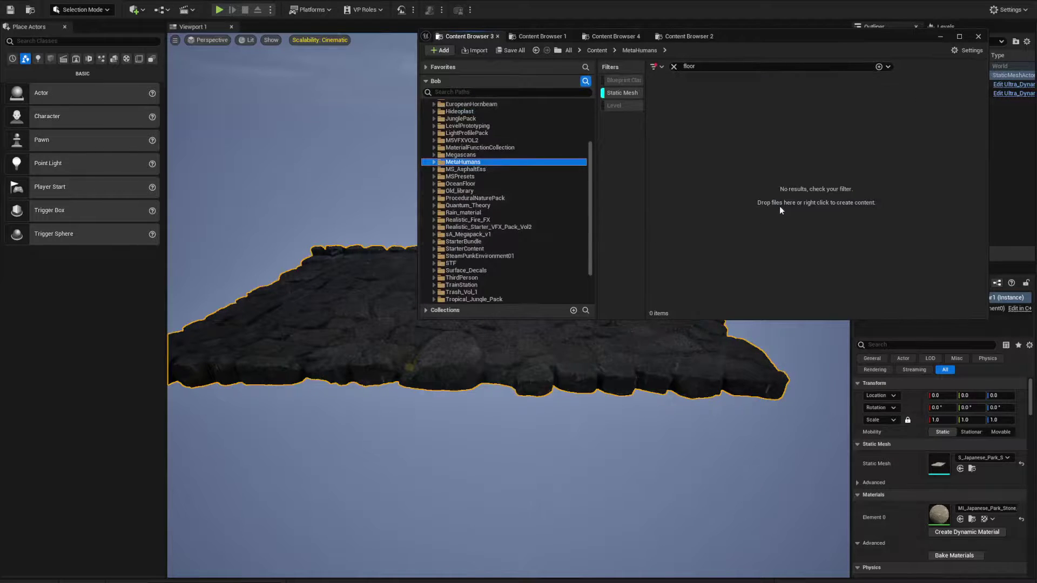
left_click(674, 67)
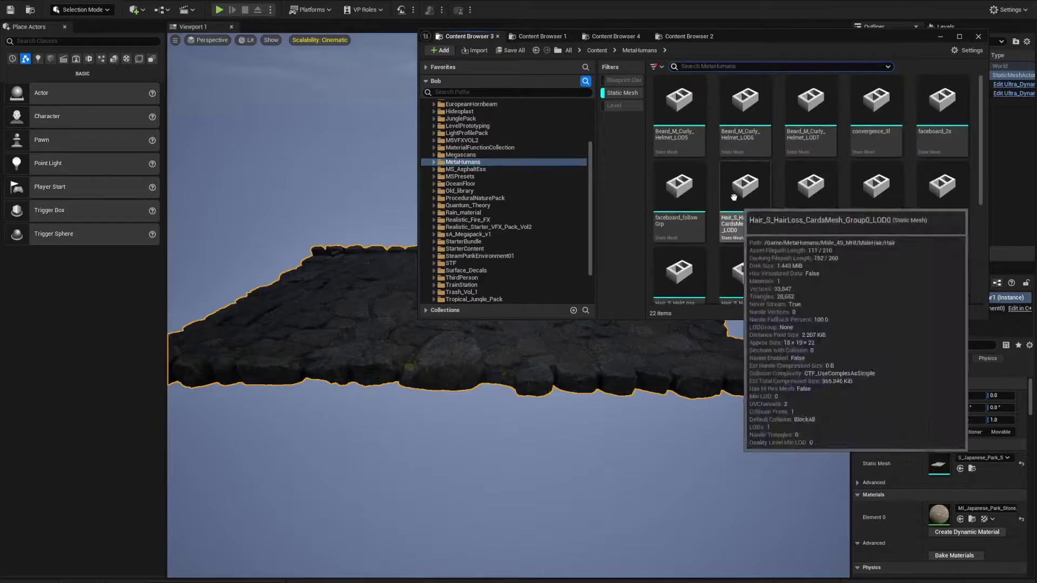
left_click(470, 155)
Place the Mine_Cart and Rusty_Metal_Milk_Churn meshes on the stone floor, moving the cart along Y to about 148
left_click_drag(764, 132, 384, 299)
left_click_drag(827, 139, 554, 298)
left_click(359, 291)
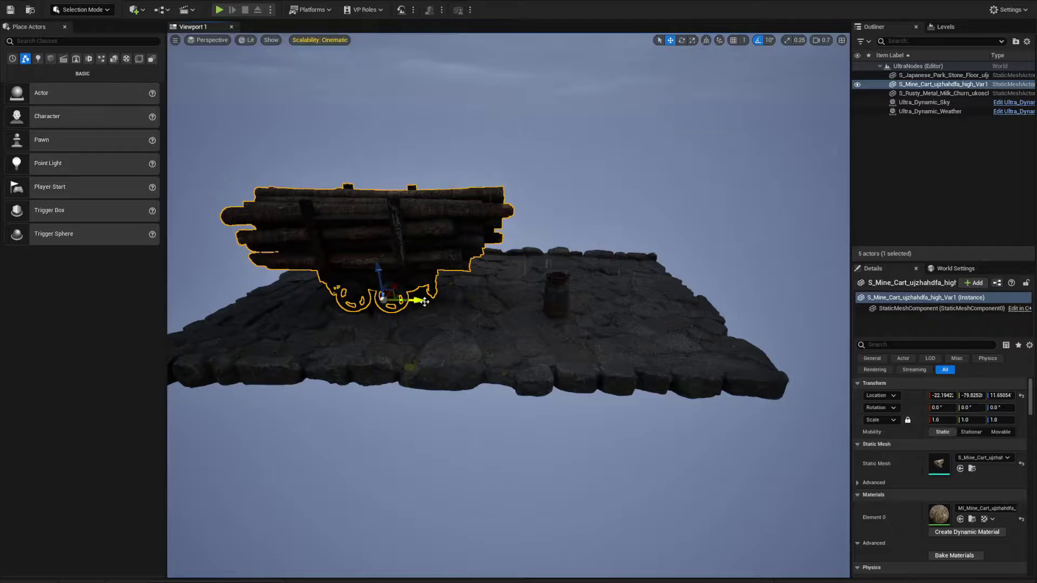
left_click_drag(425, 301, 667, 279)
right_click_drag(576, 315, 451, 251)
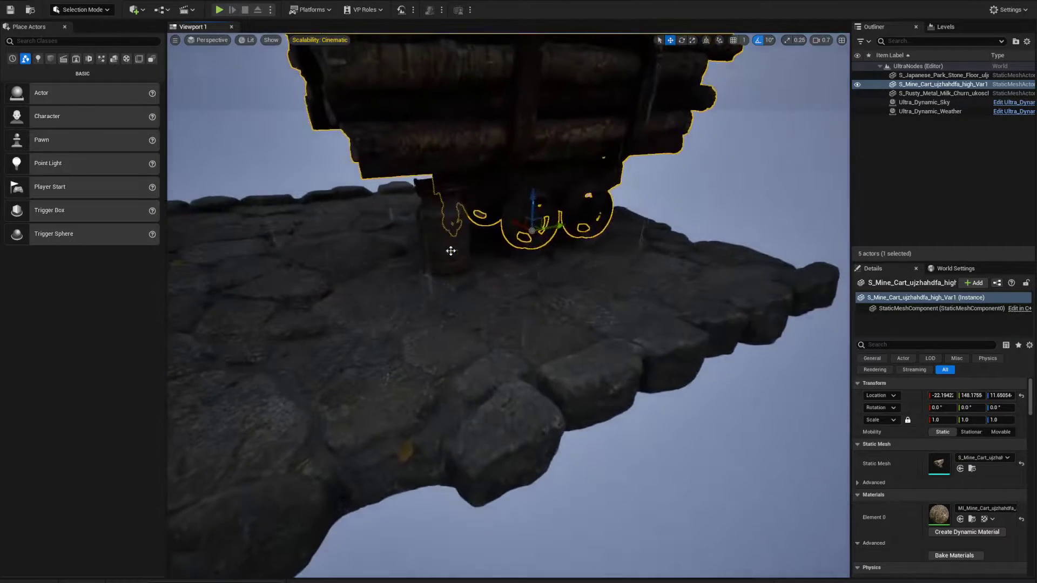
Reposition the rusty milk churn on the stone floor beside the cart, at about X -40 and Y -34
left_click(451, 250)
left_click_drag(468, 259, 255, 319)
right_click_drag(285, 321, 516, 319)
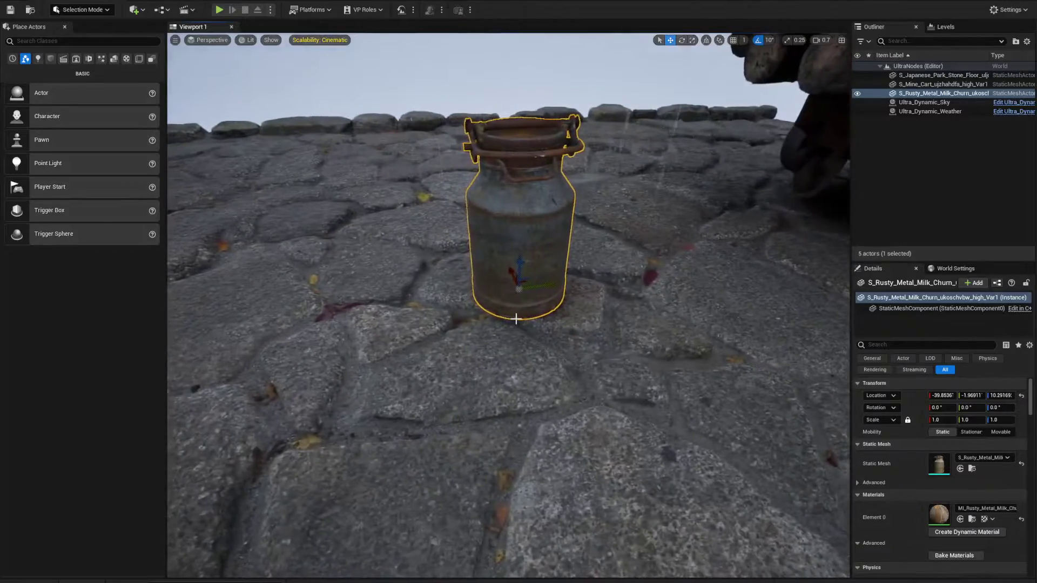
right_click_drag(579, 341, 616, 262)
left_click(594, 344)
left_click_drag(650, 332, 577, 333)
left_click(401, 331)
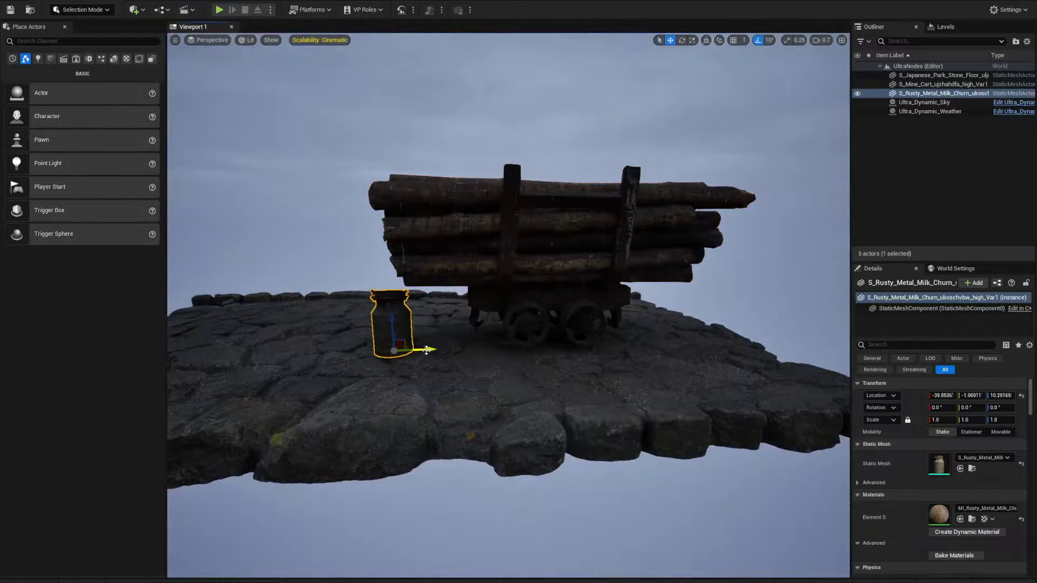
left_click_drag(426, 350, 370, 353)
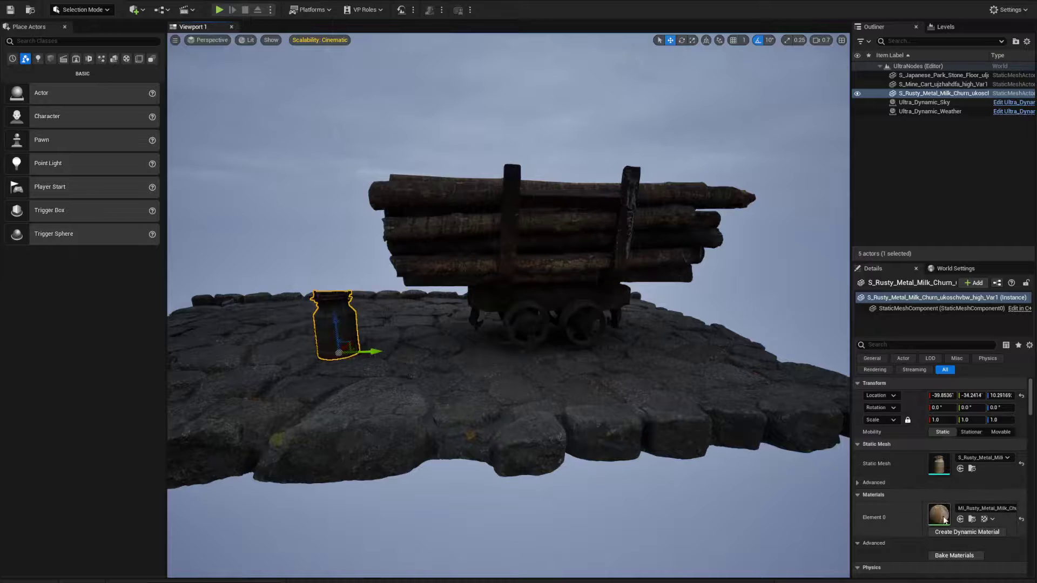
Open the stone floor's material instance and review its parameters down to the parent material
left_click(665, 400)
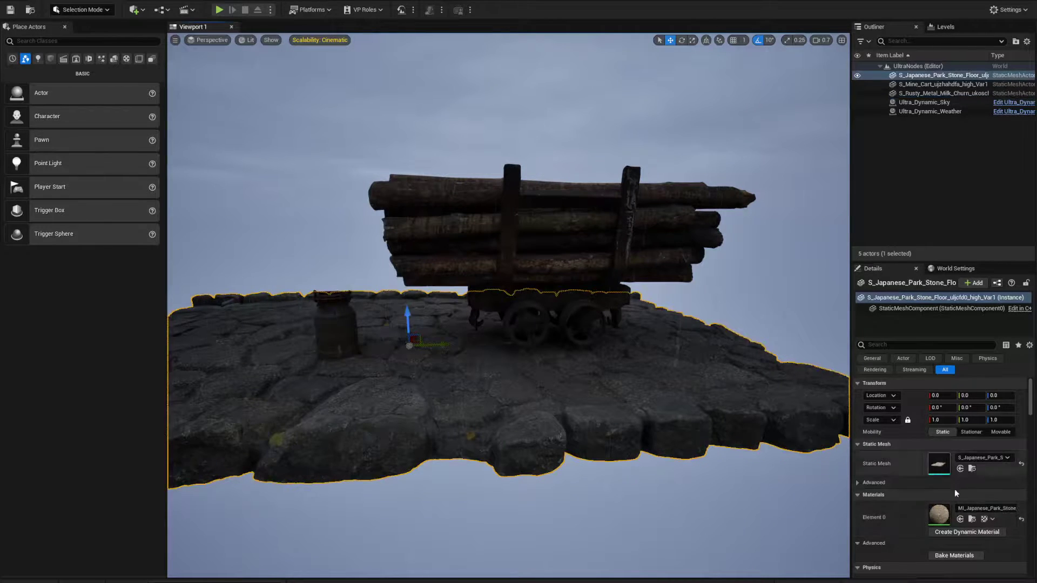
double_click(940, 516)
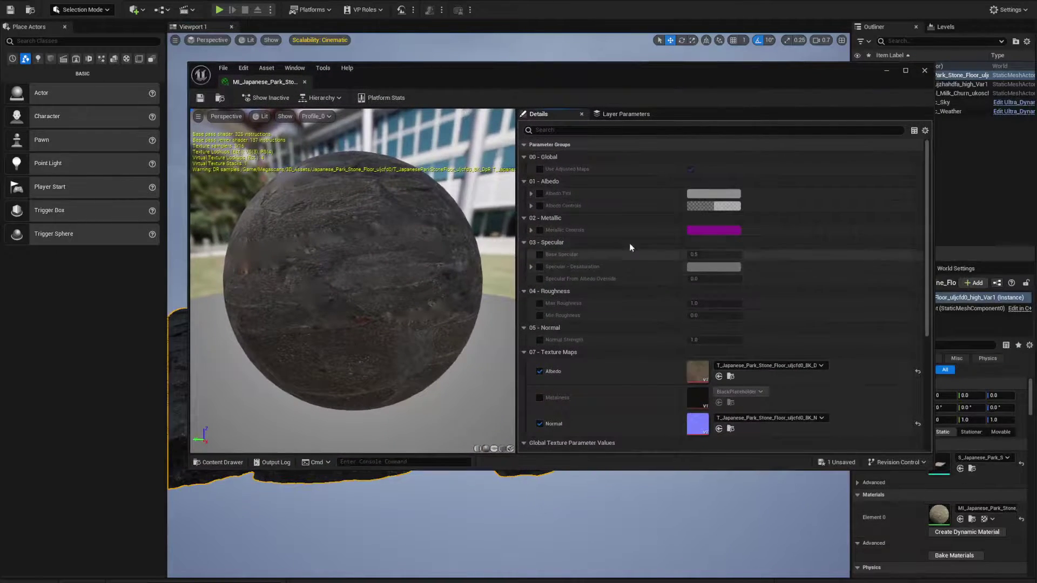
scroll(675, 259, "down", 5)
scroll(738, 292, "down", 2)
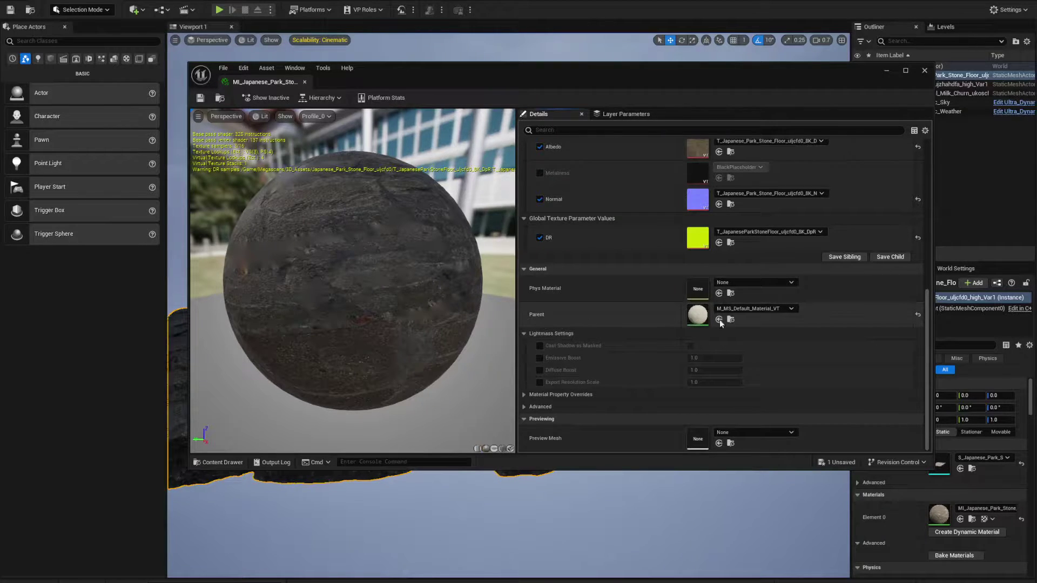
Open the parent material M_MS_Default_Material_VT and examine the texture nodes feeding its adjustments function
double_click(698, 314)
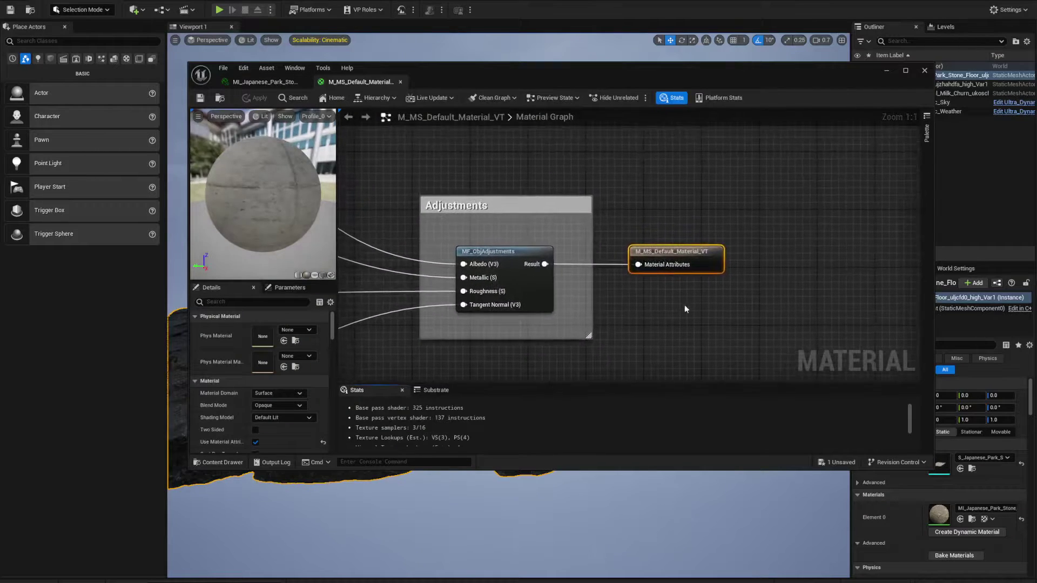
right_click_drag(376, 302, 623, 290)
scroll(623, 289, "down", 3)
right_click_drag(557, 284, 633, 285)
right_click_drag(554, 351, 552, 303)
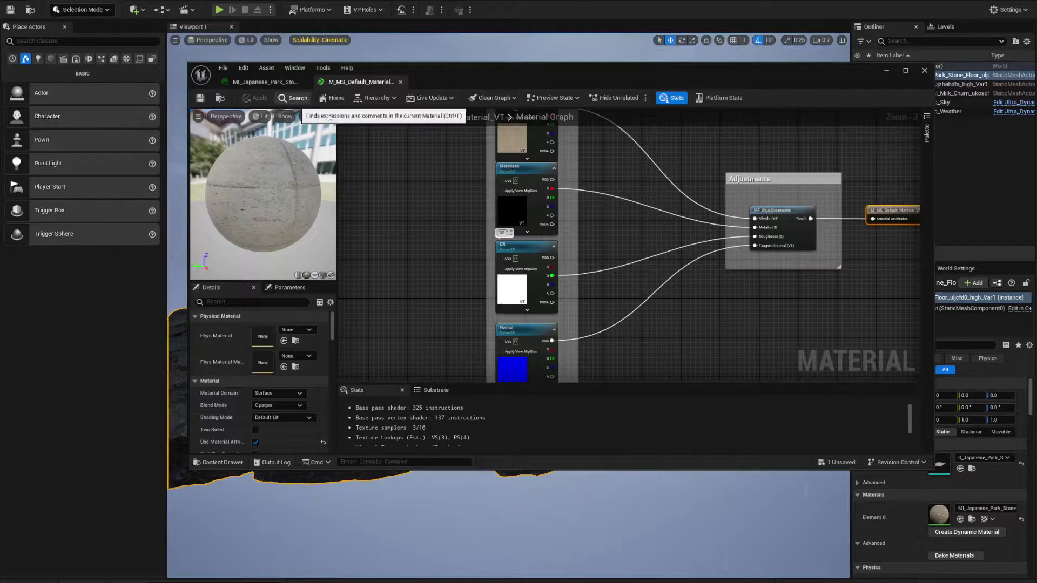
left_click(293, 101)
Remove the static mesh filter and open the material instance in the Concrete_Plant_Pot folder of Megascans 3D_Assets
left_click_drag(1036, 134, 690, 111)
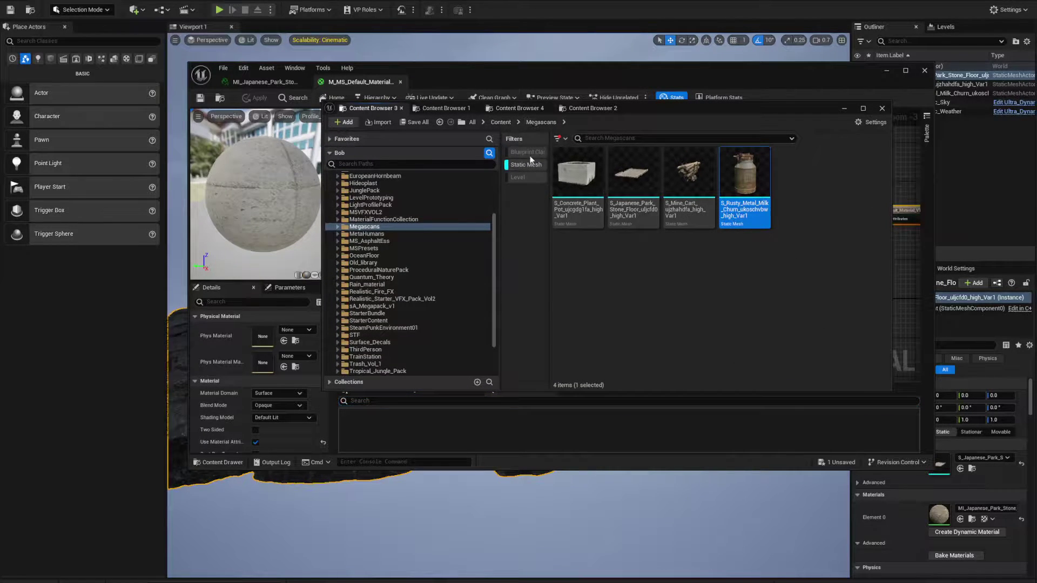
left_click(514, 169)
double_click(577, 171)
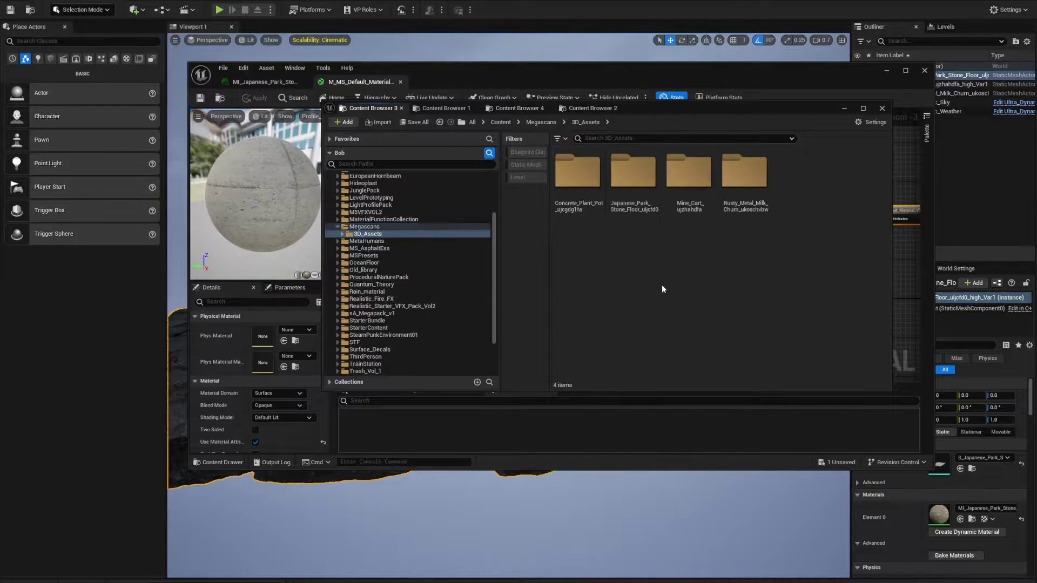
double_click(588, 186)
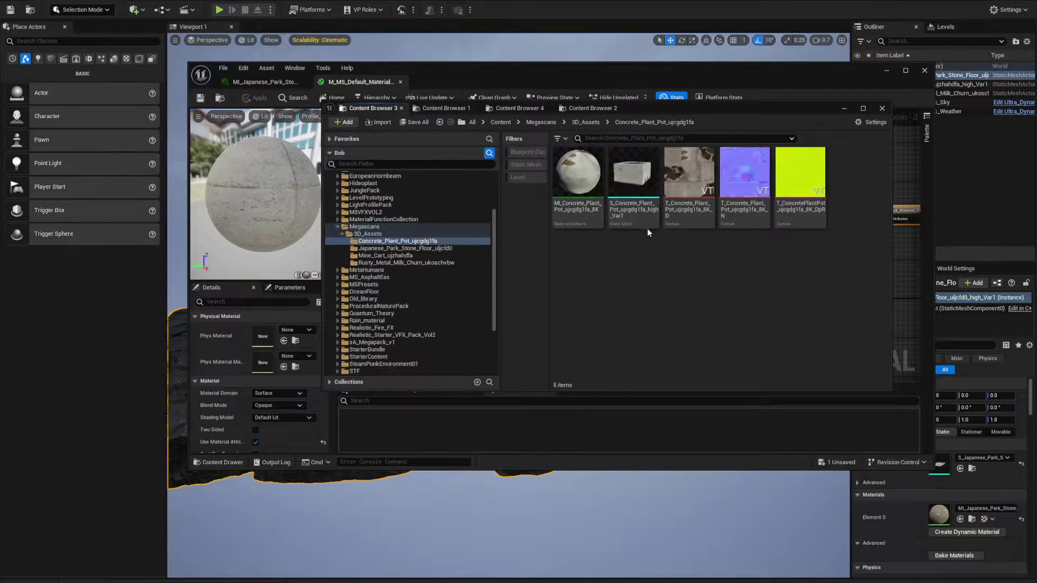
double_click(565, 173)
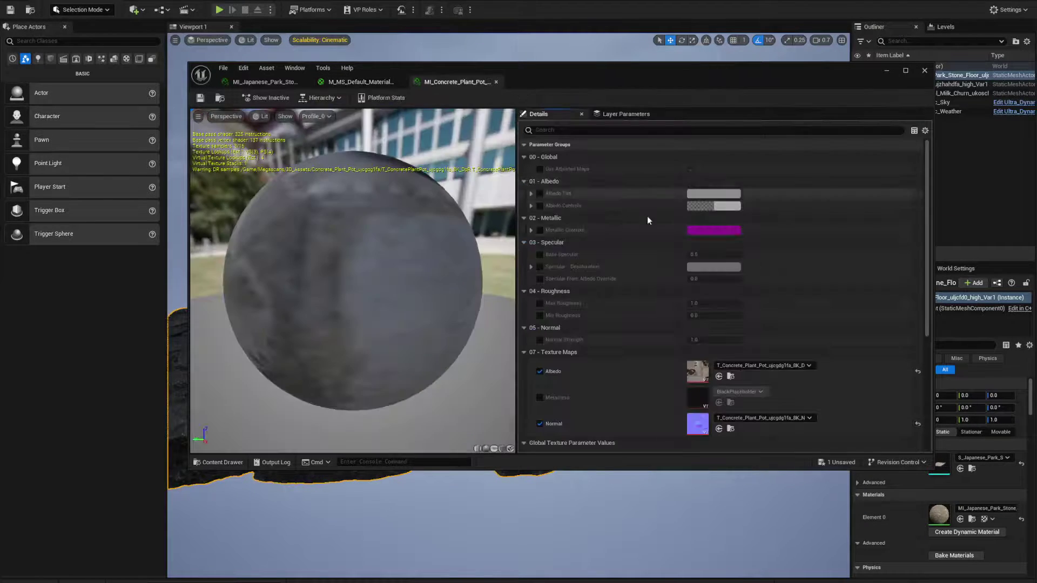
Check the plant pot material's parent, examine the M_MS_Default_Material_VT graph, and close the material editor
scroll(680, 263, "down", 5)
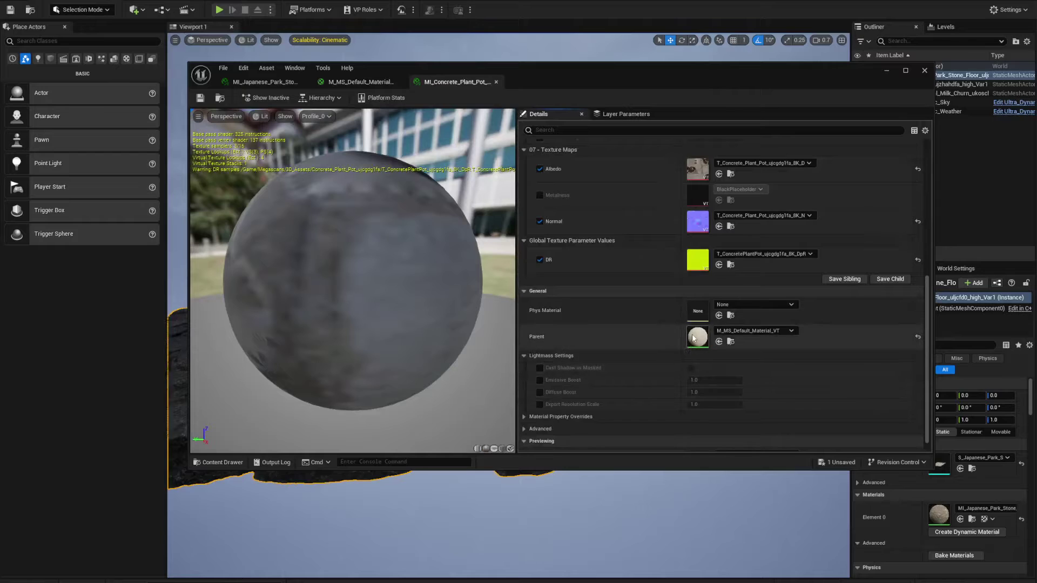
double_click(693, 339)
scroll(598, 249, "down", 3)
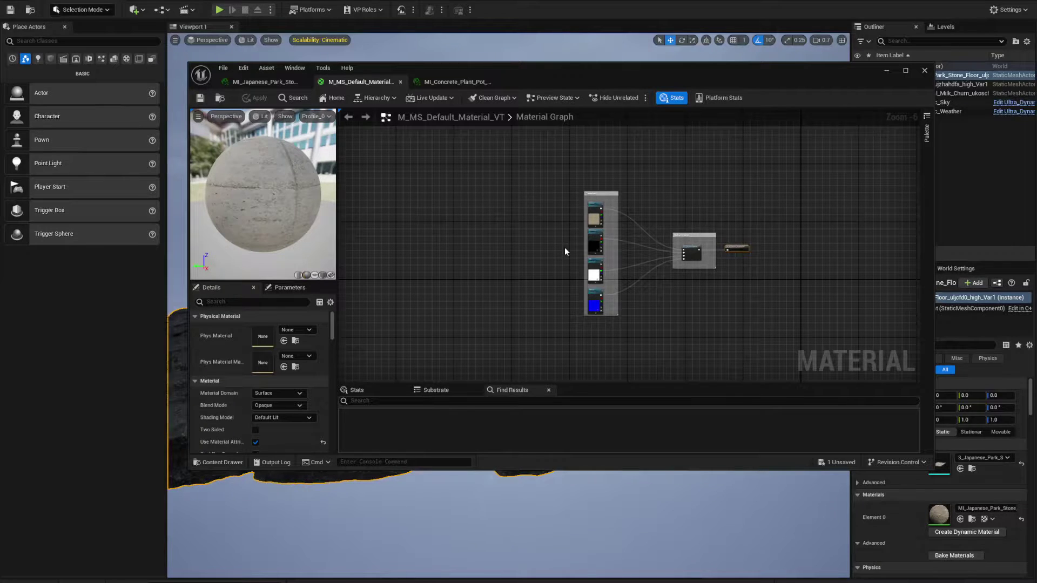
mouse_move(667, 75)
left_mouse_down()
mouse_move(658, 73)
mouse_move(671, 64)
left_mouse_up()
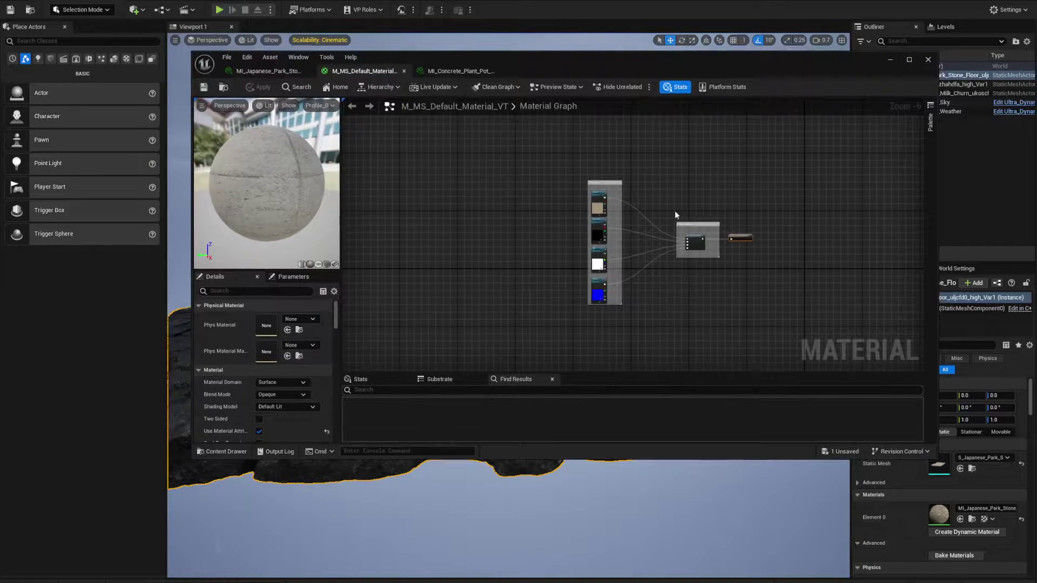
scroll(656, 267, "up", 3)
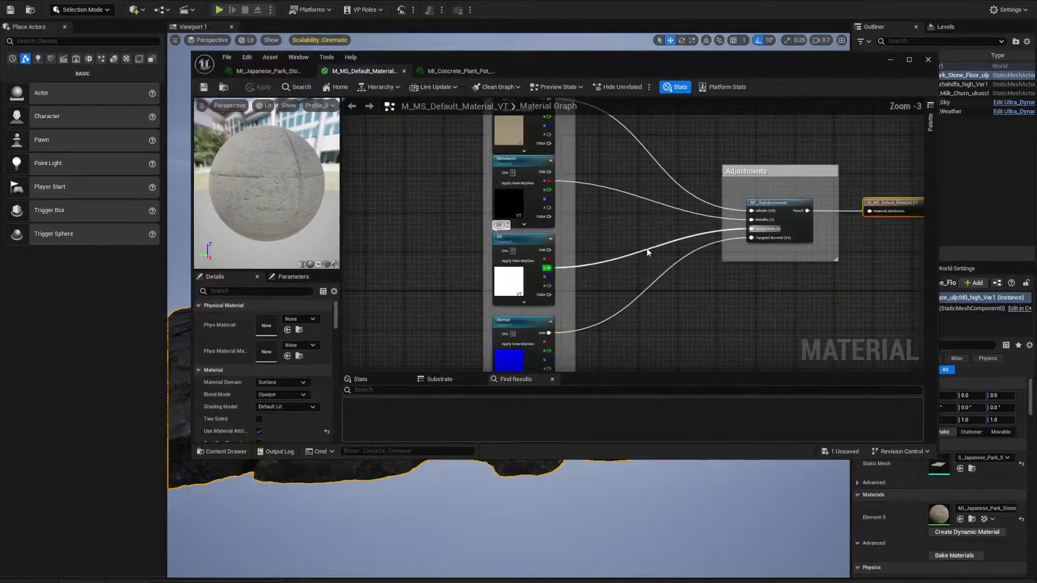
scroll(647, 248, "down", 1)
right_click_drag(690, 306, 655, 317)
scroll(649, 309, "down", 3)
scroll(662, 315, "up", 3)
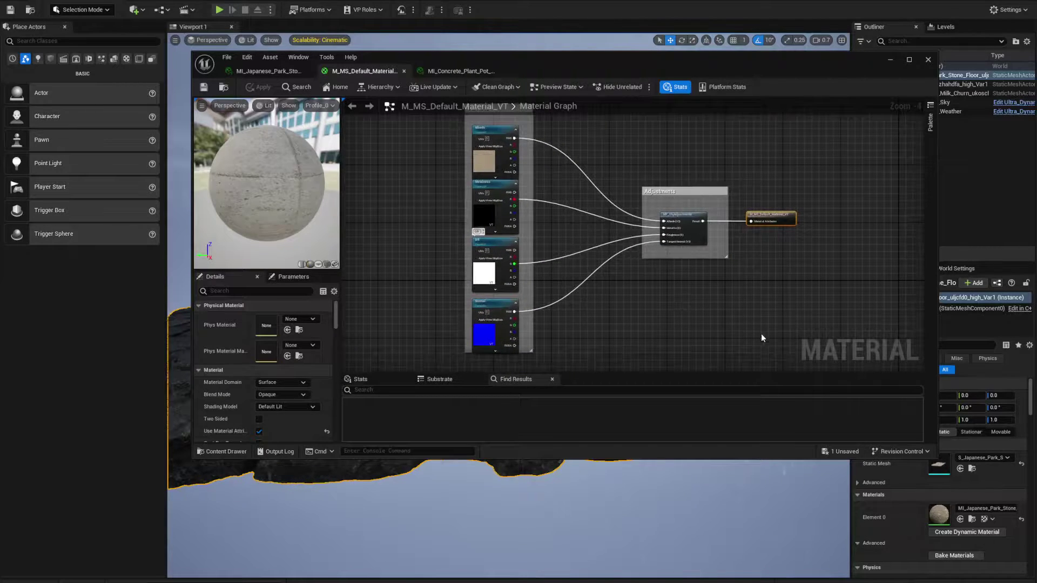
left_click(929, 60)
Reopen the stone floor's material instance and bring up the graph of its parent, M_MS_Default_Material_VT
left_click_drag(771, 110, 1036, 109)
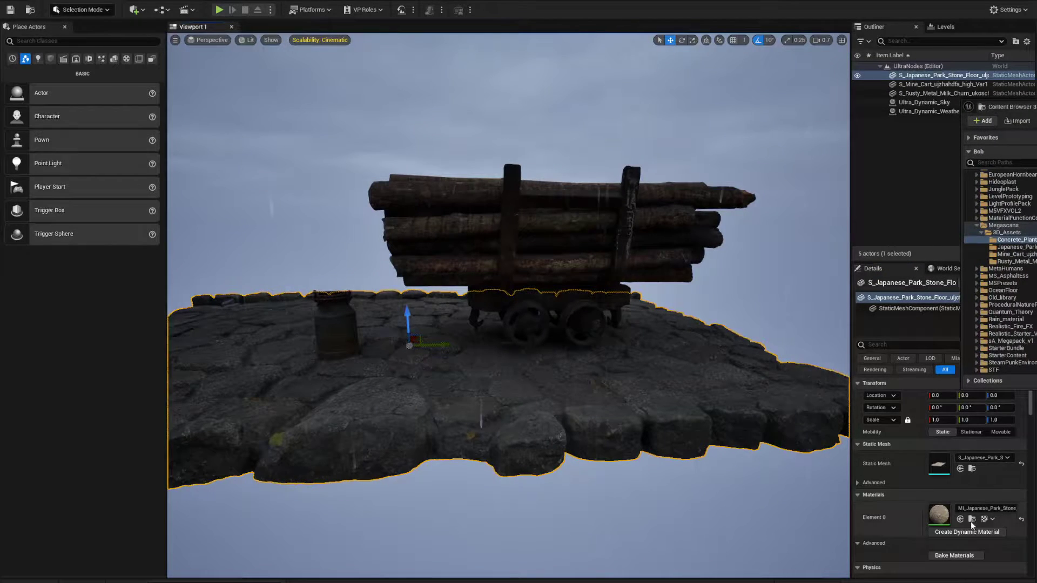
double_click(939, 516)
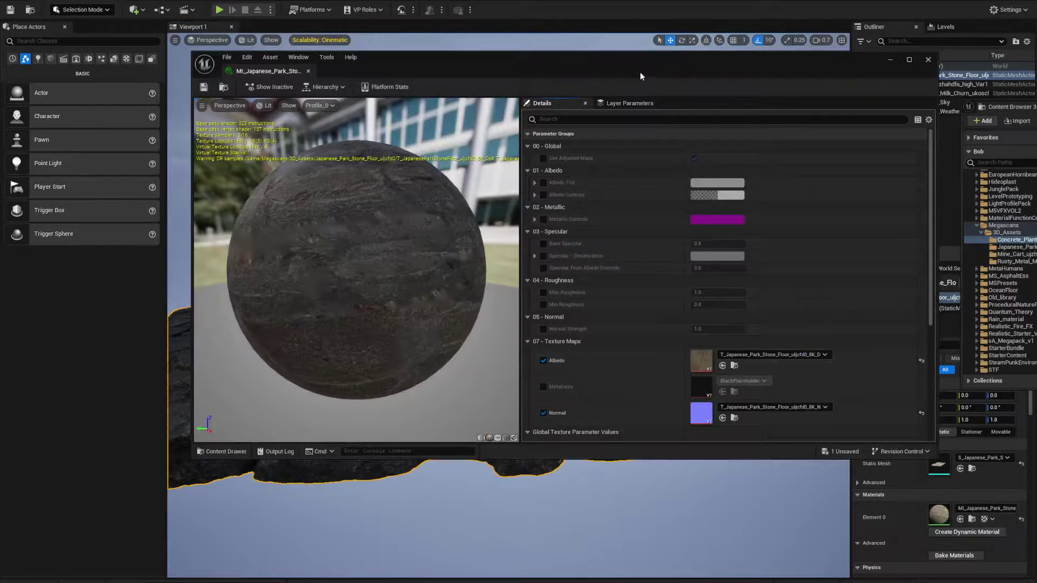
left_click_drag(640, 73, 580, 73)
scroll(680, 299, "down", 4)
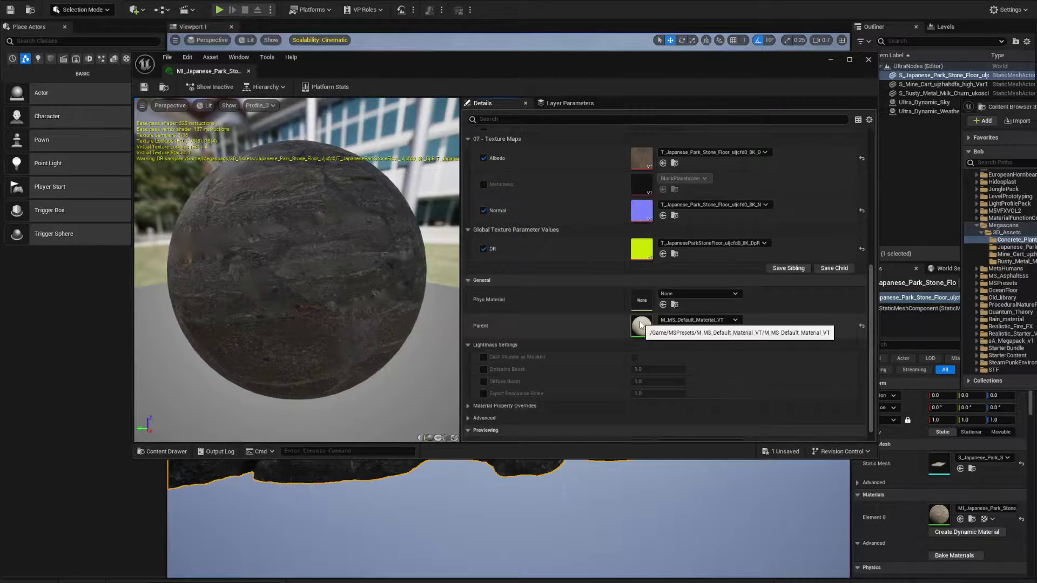
double_click(642, 326)
right_click_drag(576, 297, 808, 297)
scroll(808, 297, "down", 3)
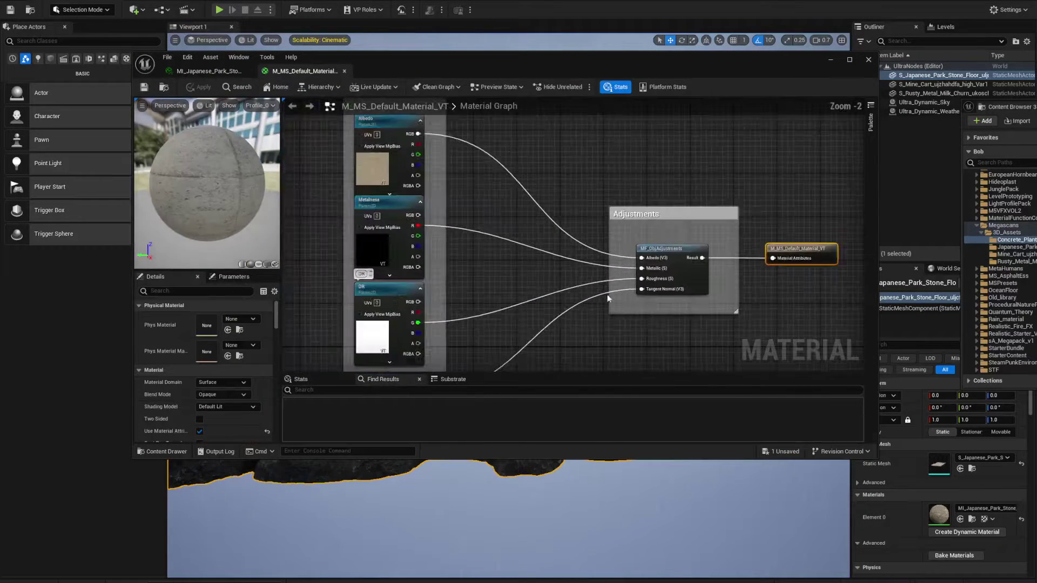
Enlarge the material editor window and add a Wet_Weather_Effects function node to the graph near the Adjustments group
right_click_drag(632, 328, 621, 325)
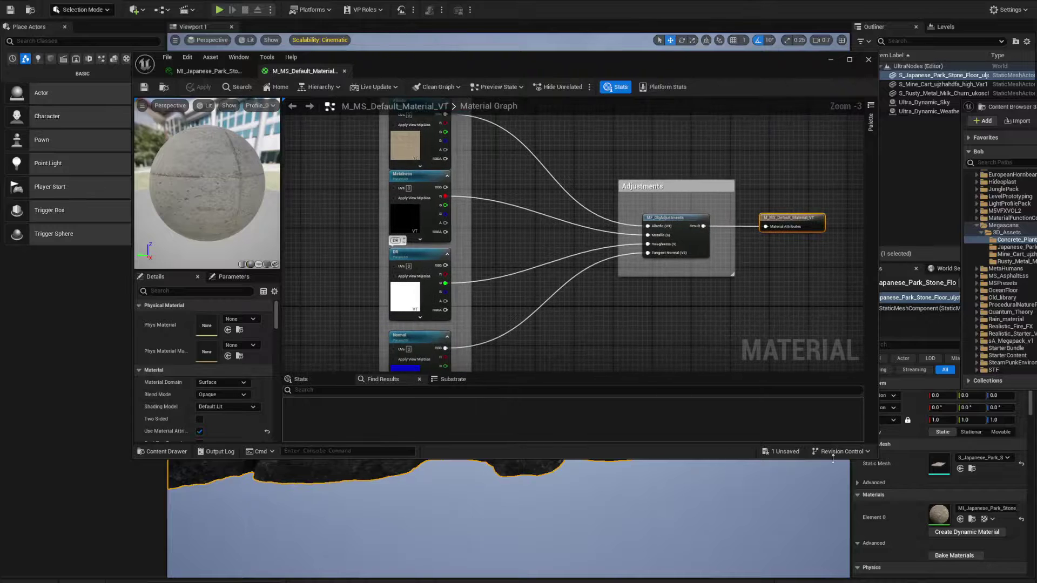
left_click_drag(877, 463, 1030, 571)
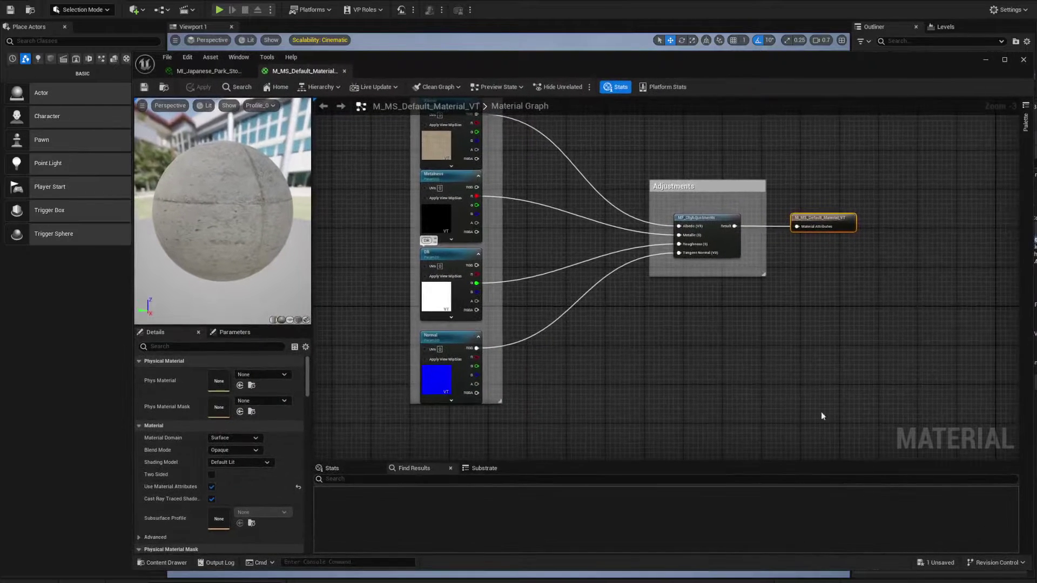
right_click(754, 324)
type("WET")
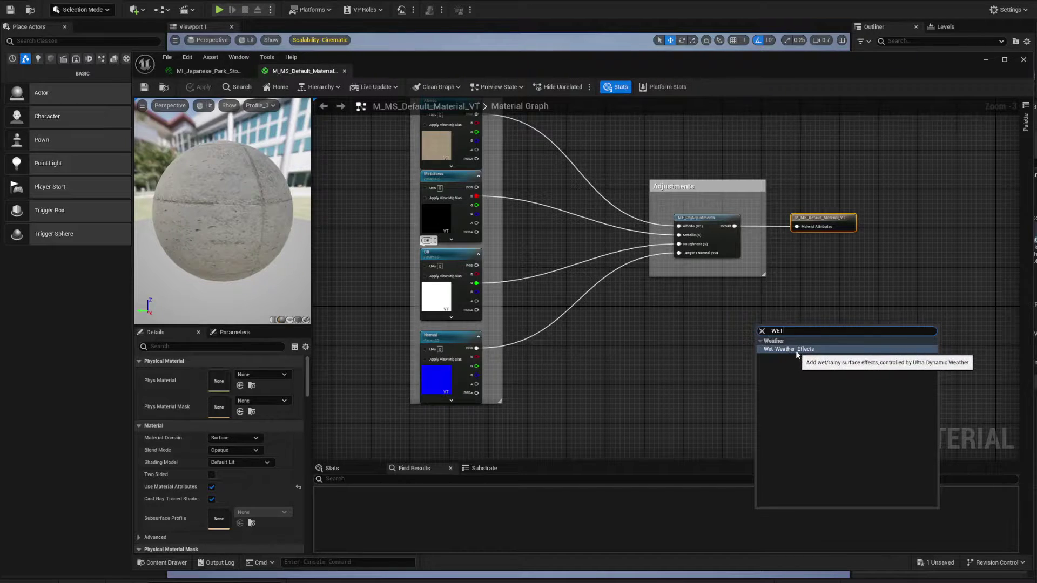
left_click(791, 350)
left_click_drag(804, 328, 645, 301)
right_click_drag(808, 323, 873, 347)
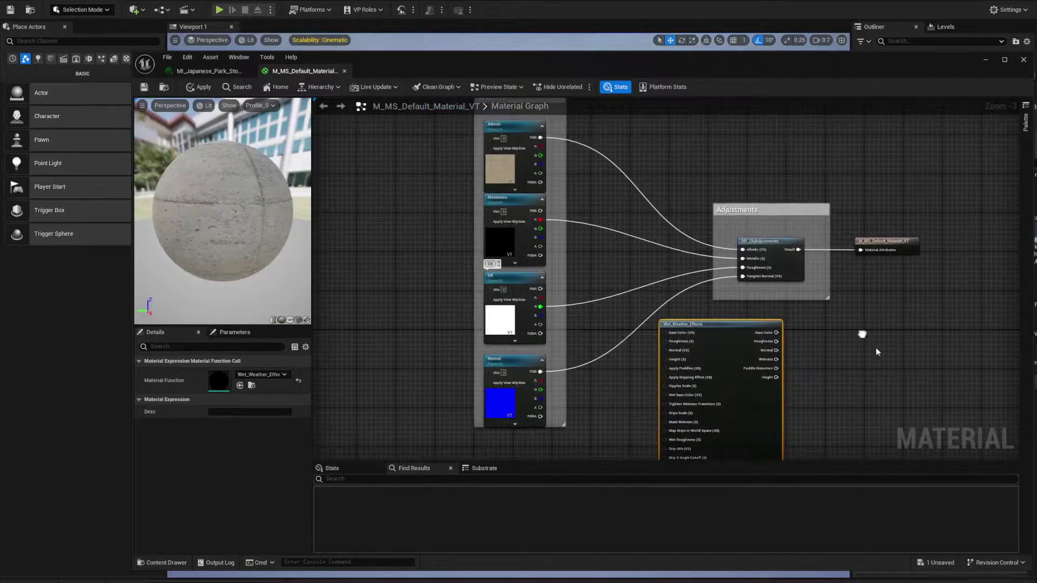
Move the Adjustments group and output node farther from the textures and place Wet_Weather_Effects in the gap between them
scroll(876, 346, "up", 1)
left_click_drag(941, 171, 774, 281)
left_click_drag(782, 196, 919, 192)
right_click_drag(865, 379, 786, 322)
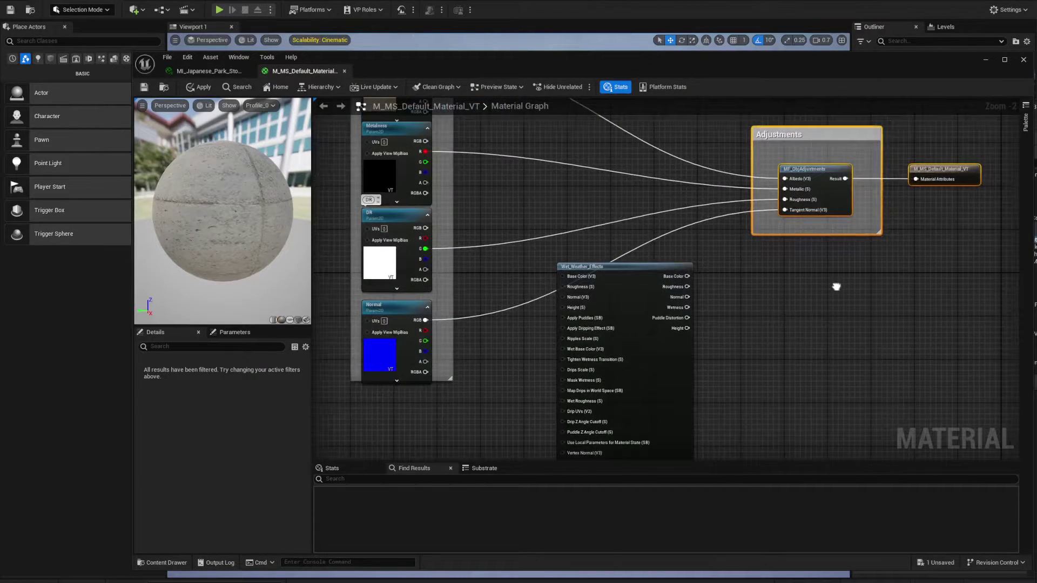
left_click(785, 322)
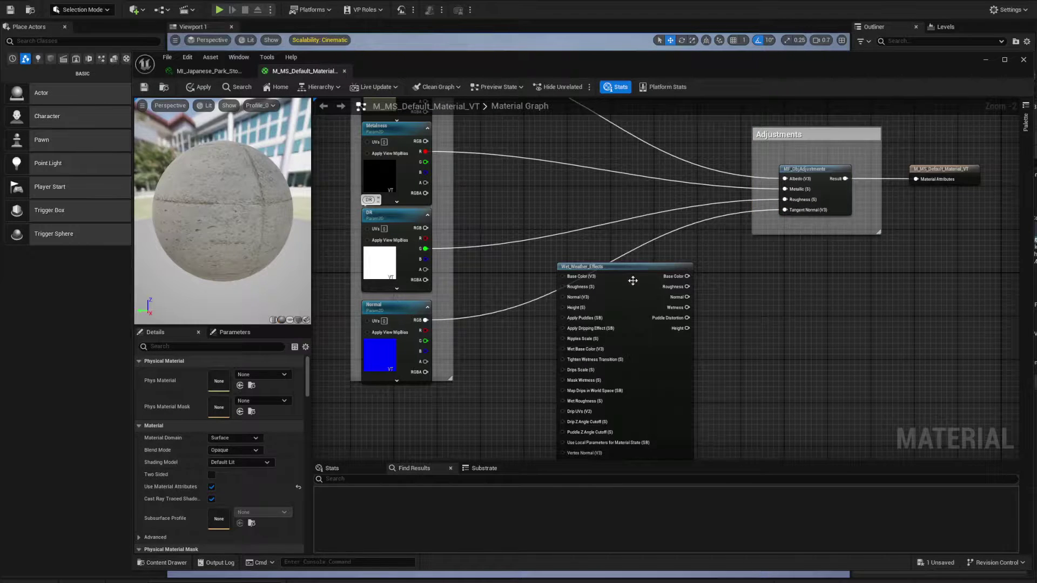
left_click_drag(646, 271, 678, 130)
right_click_drag(810, 310, 807, 393)
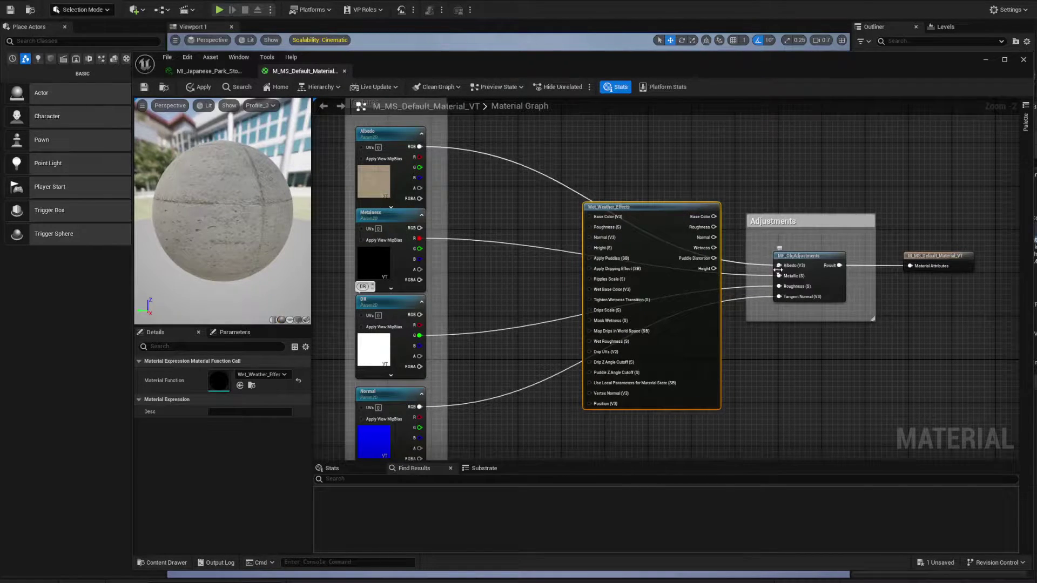
Reroute the Albedo and Roughness connections through Wet_Weather_Effects, linking its Base Color and Roughness outputs to the MF_ObjAdjustments node
left_click_drag(779, 264, 588, 215, "ctrl")
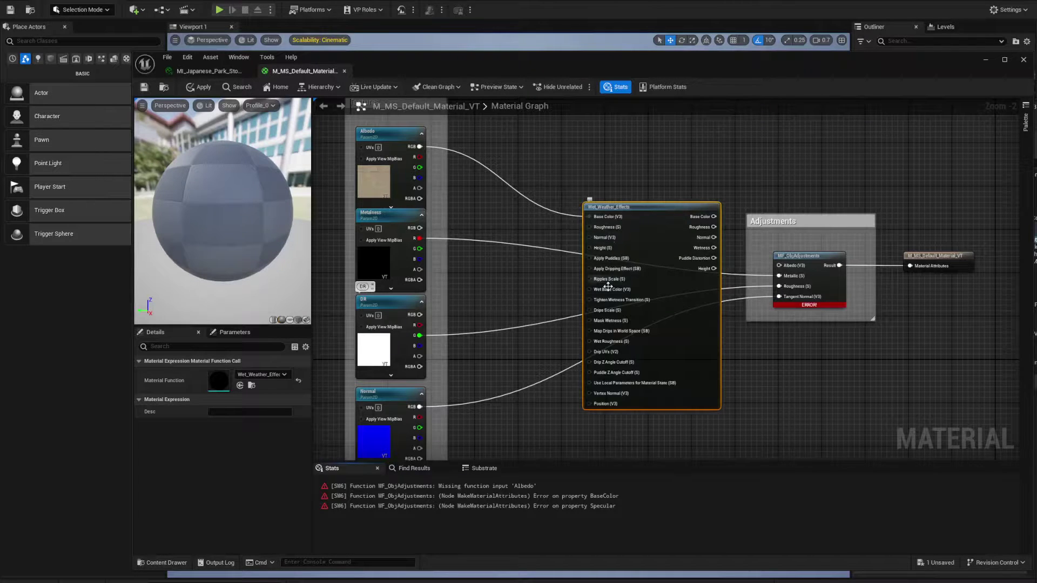
left_click_drag(779, 286, 598, 233, "ctrl")
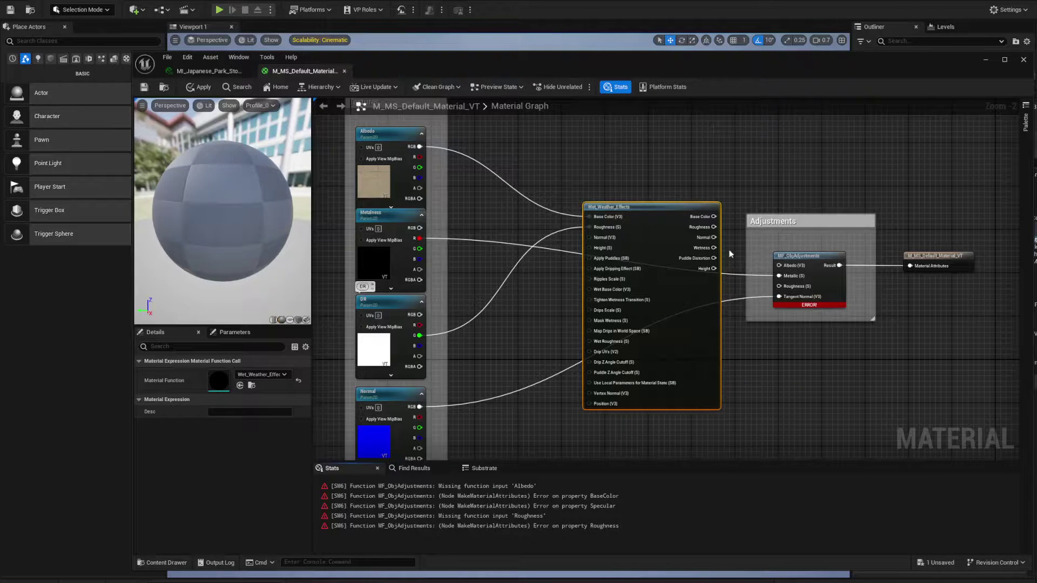
left_click_drag(714, 216, 778, 265)
left_click_drag(714, 227, 739, 245)
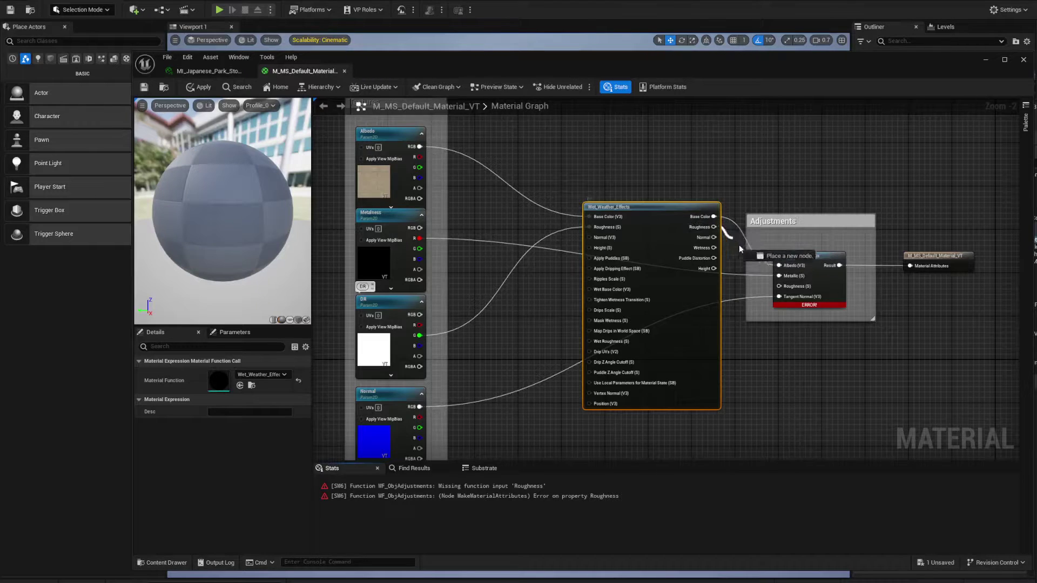
left_click_drag(764, 283, 779, 286)
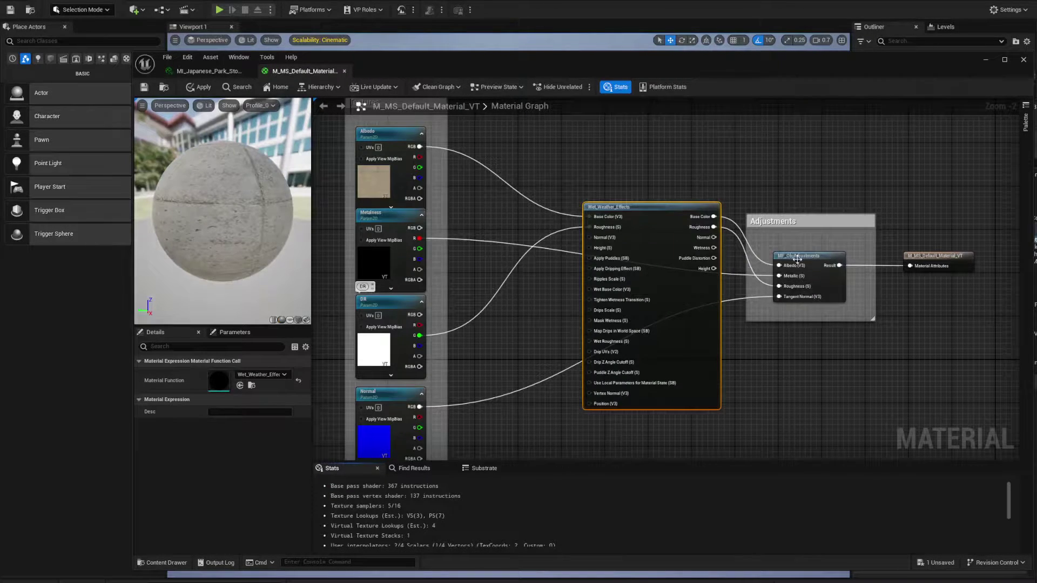
Apply the parent material changes, clear the editor off the viewport and inspect the stone floor's wet surface up close
left_click(199, 87)
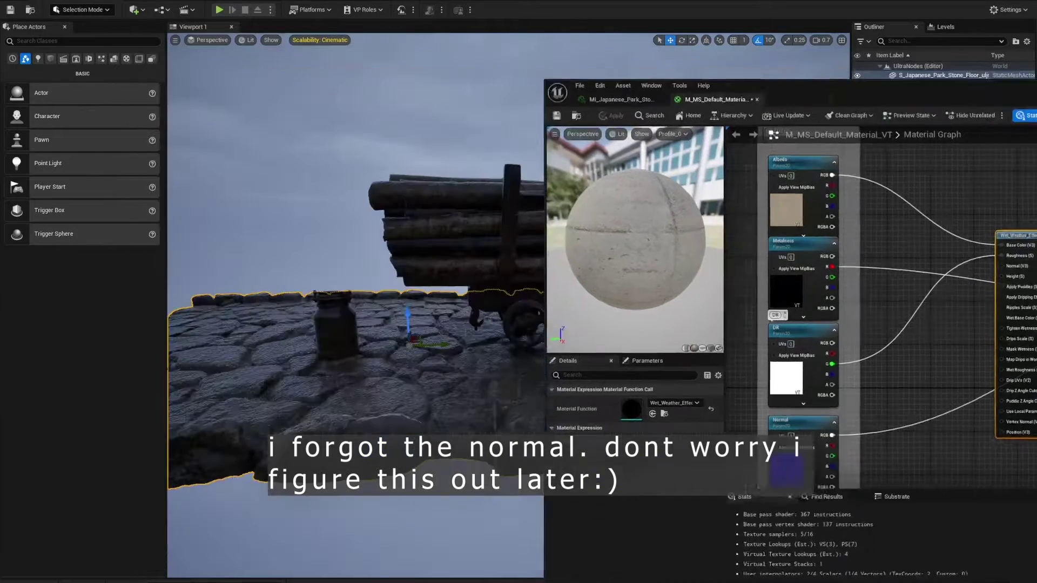
left_click_drag(746, 87, 1031, 44)
key("w")
right_click_drag(575, 352, 678, 387)
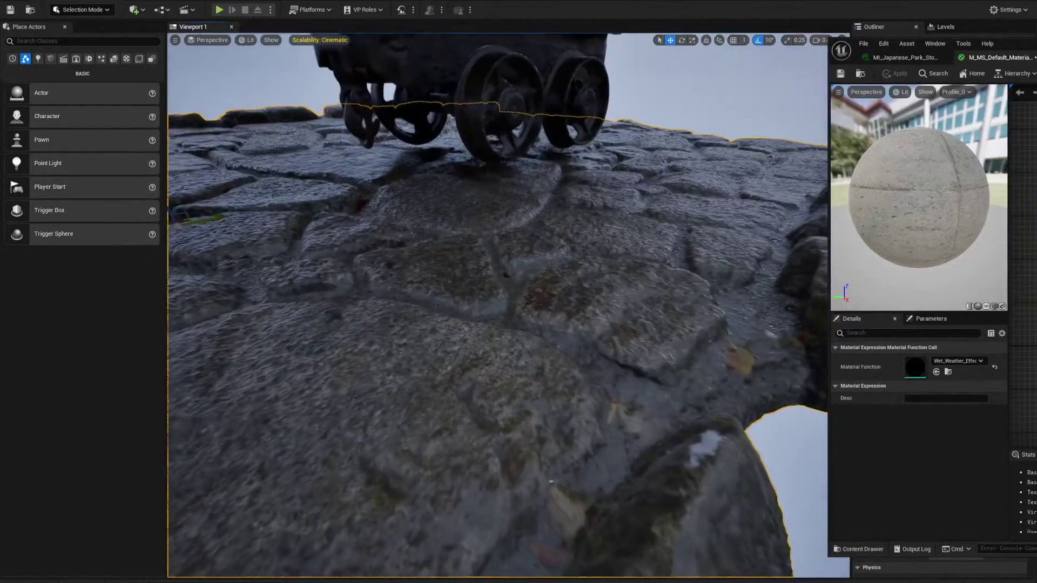
key("d")
mouse_move(580, 363)
right_mouse_down()
mouse_move(469, 351)
mouse_move(522, 338)
mouse_move(579, 363)
right_mouse_up()
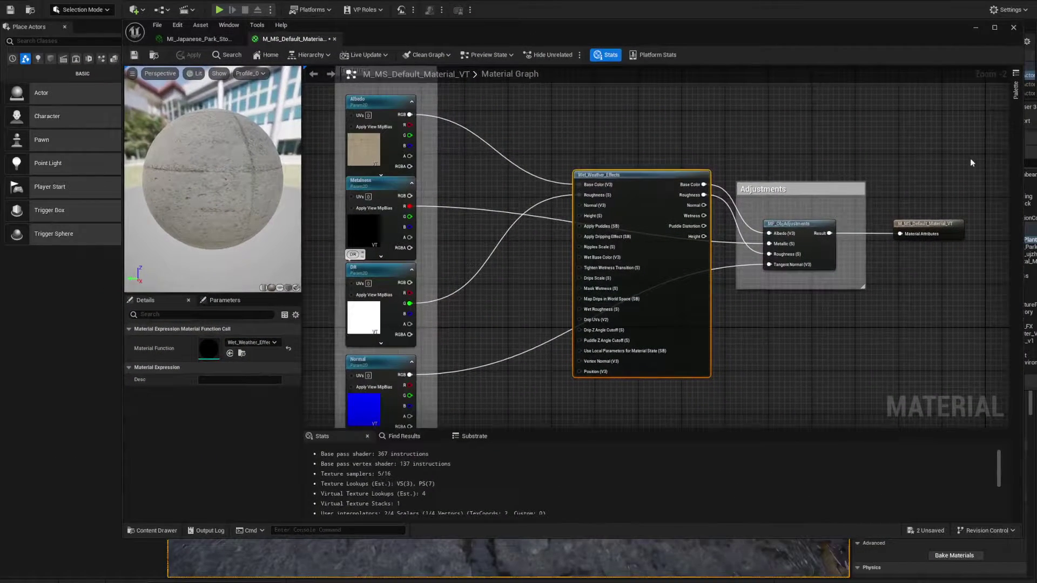
Bring back the material graph and spread the Wet_Weather_Effects node and Adjustments group farther apart
left_click(797, 189)
left_click_drag(797, 189, 899, 189)
left_click_drag(658, 173, 744, 88)
right_click_drag(864, 112, 874, 153)
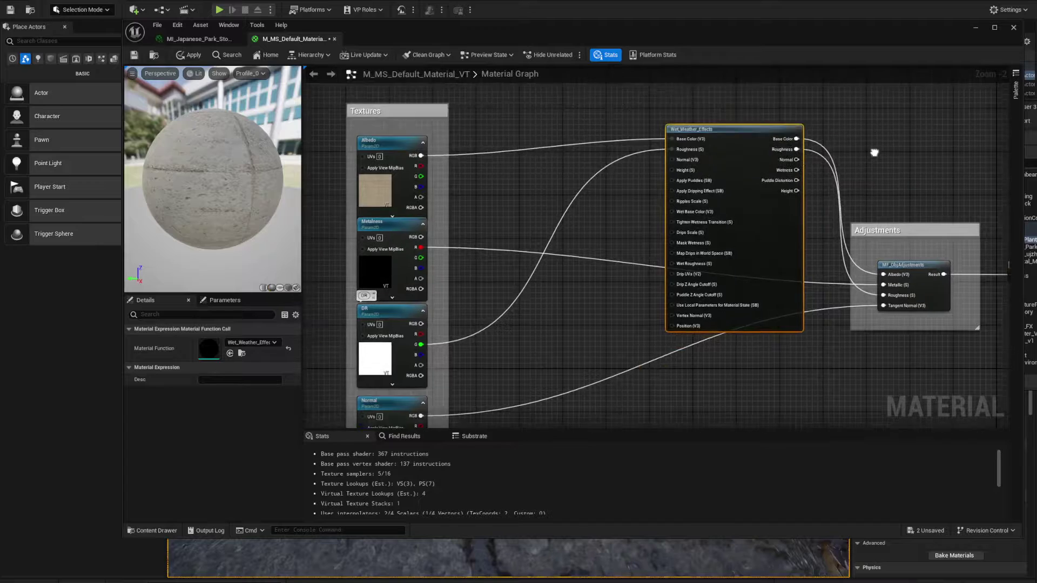
scroll(874, 153, "up", 2)
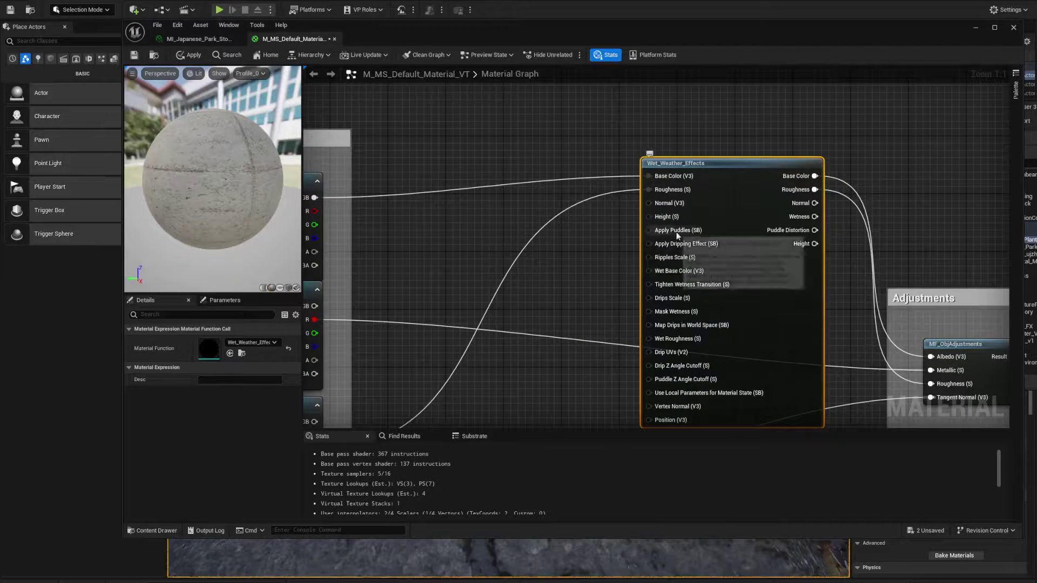
Add a Static Bool node set to true and connect it to the Apply Puddles input of Wet_Weather_Effects
left_click(578, 246)
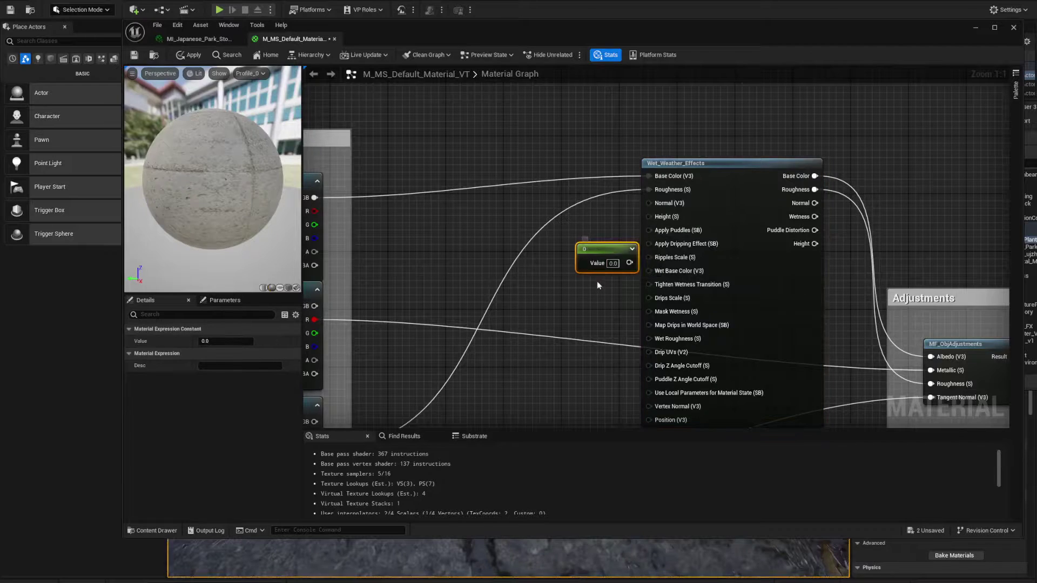
key("Delete")
right_click(575, 255)
type("BOOL")
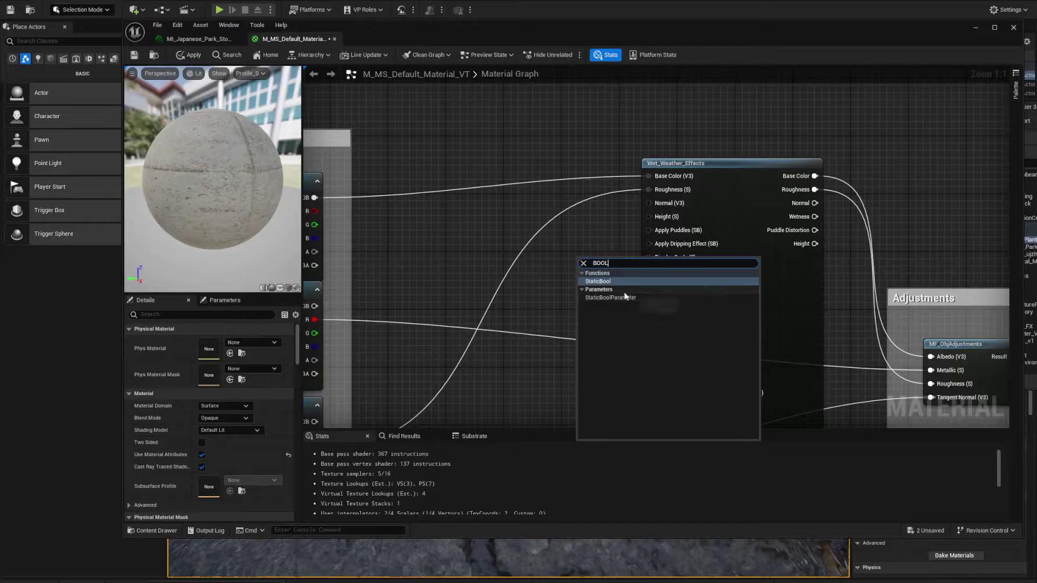
left_click(610, 282)
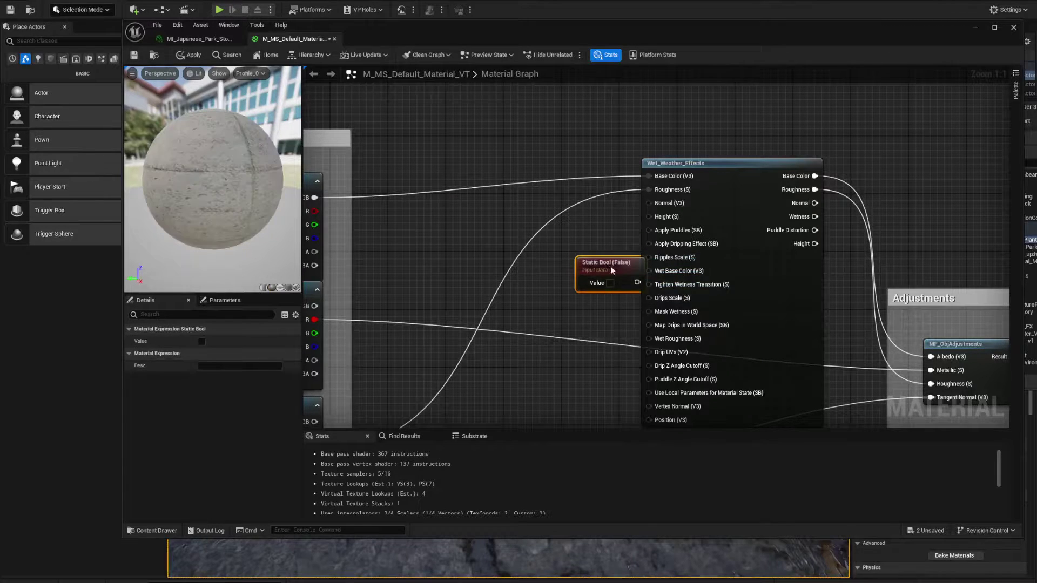
left_click_drag(601, 263, 649, 230)
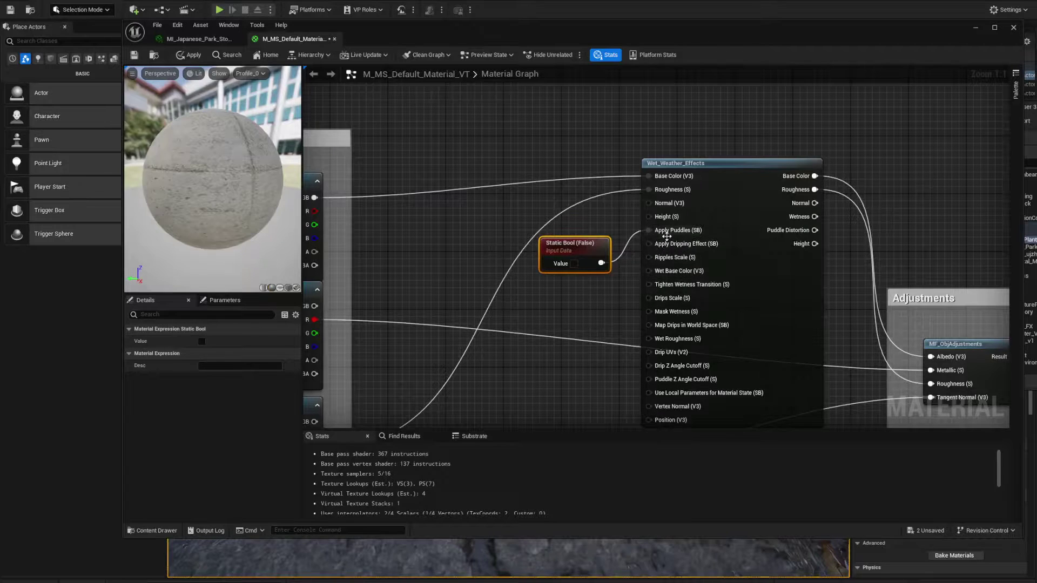
left_click(575, 263)
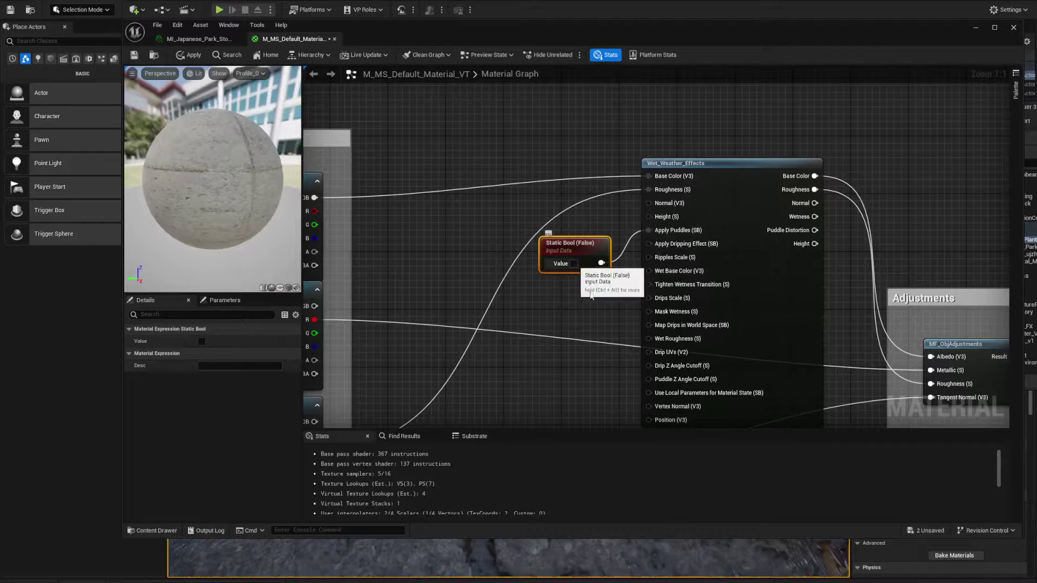
left_click_drag(567, 249, 495, 220)
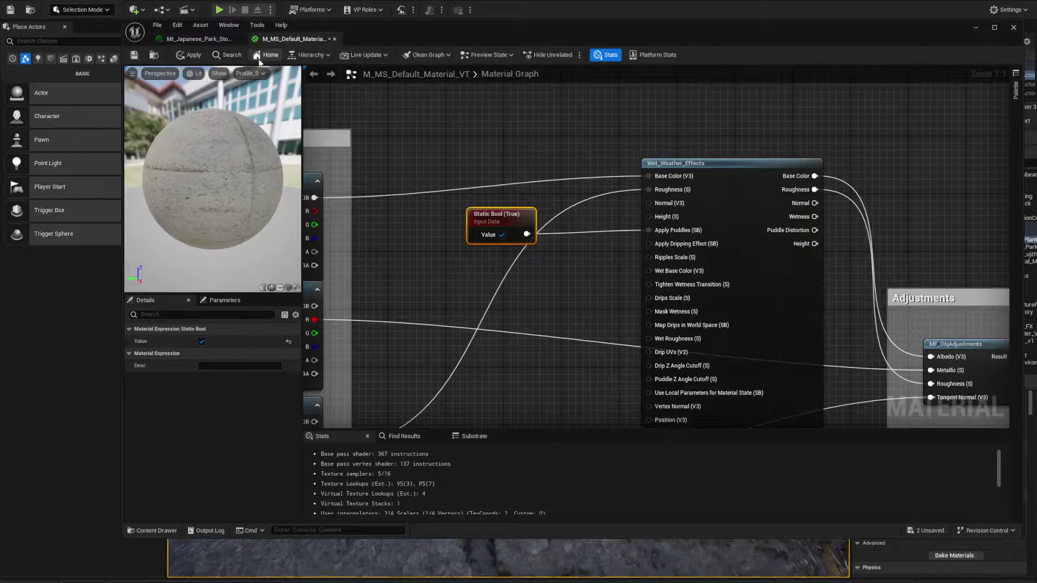
Apply the puddle setting to the parent material and inspect the stone floor in the viewport
left_click(193, 56)
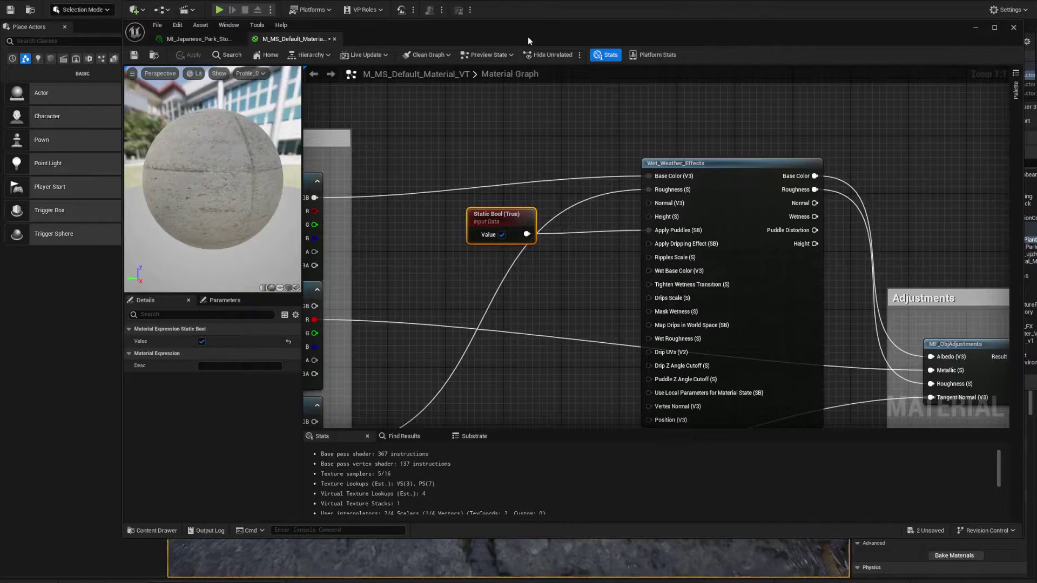
left_click_drag(509, 34, 1036, 21)
right_click_drag(520, 326, 520, 367)
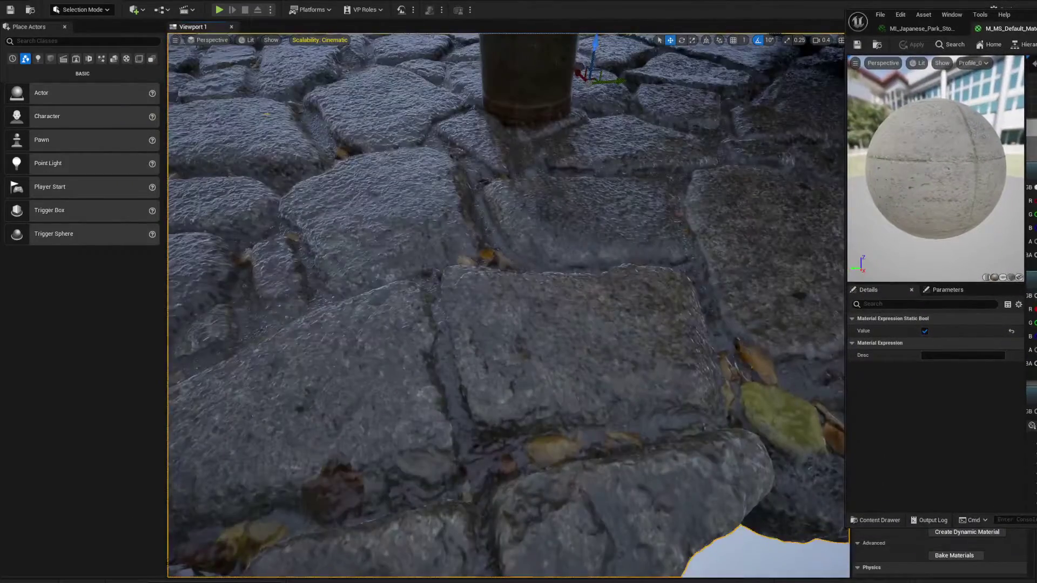
right_click_drag(520, 327, 520, 248)
Return to the material graph and connect a new scalar constant to the Height input of Wet_Weather_Effects
left_click_drag(1036, 24, 464, 12)
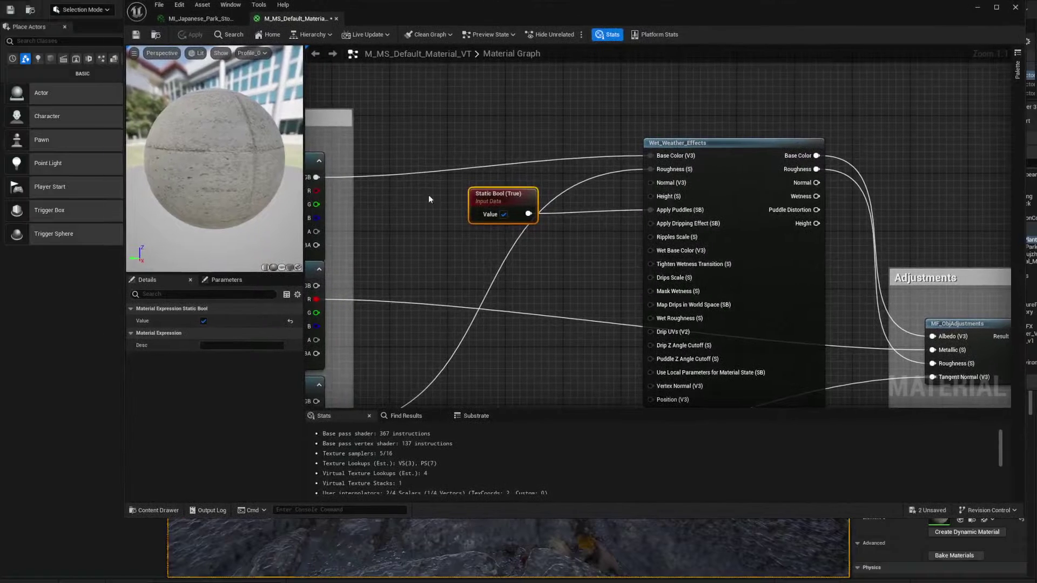
right_click_drag(643, 260, 634, 219)
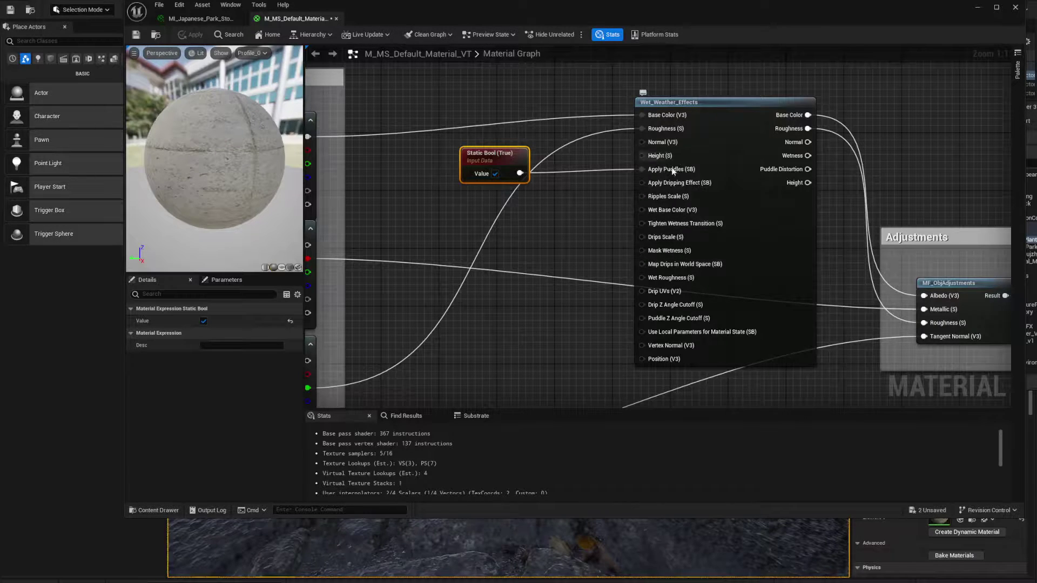
key("1")
left_click(587, 148)
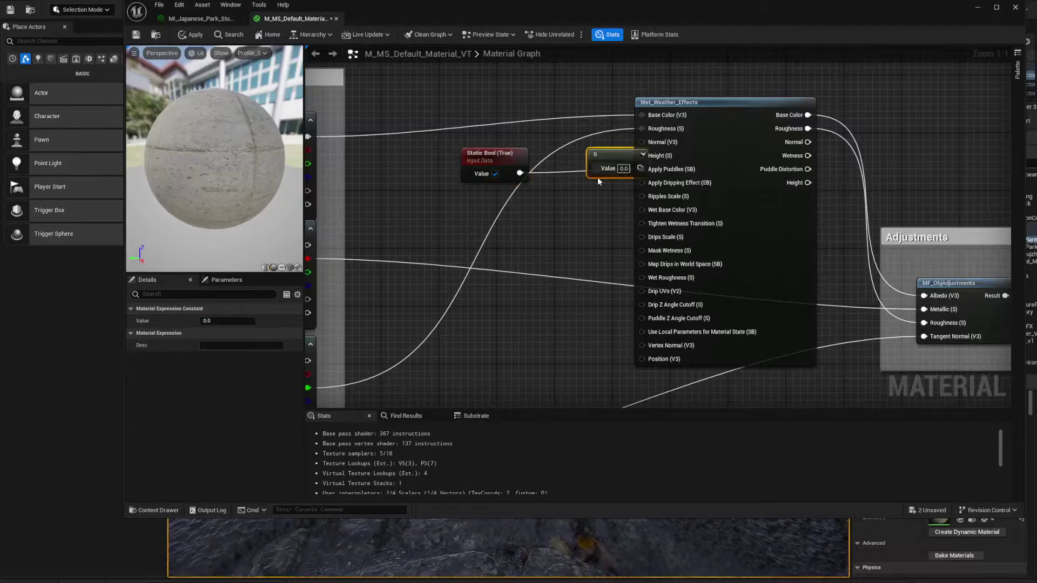
left_click_drag(605, 155, 642, 155)
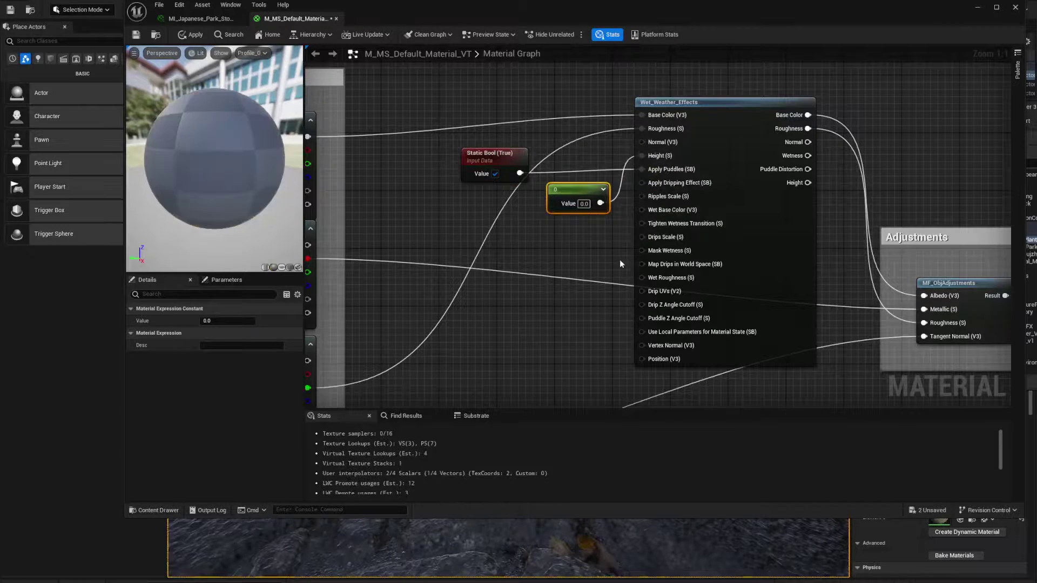
Convert the constant feeding the Height input into a parameter named WaterHeight
right_click(574, 195)
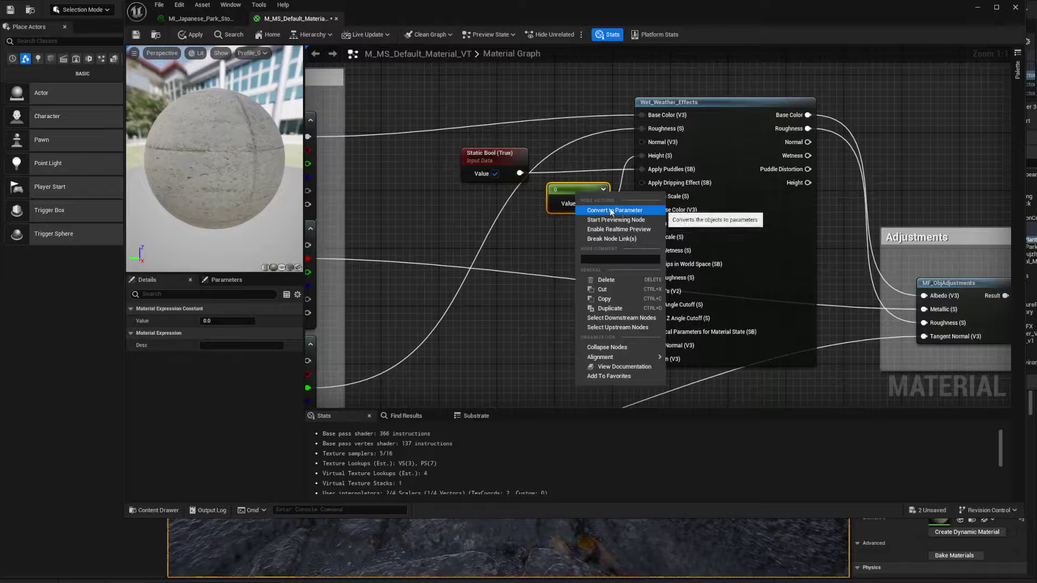
right_click(569, 189)
left_click(590, 205)
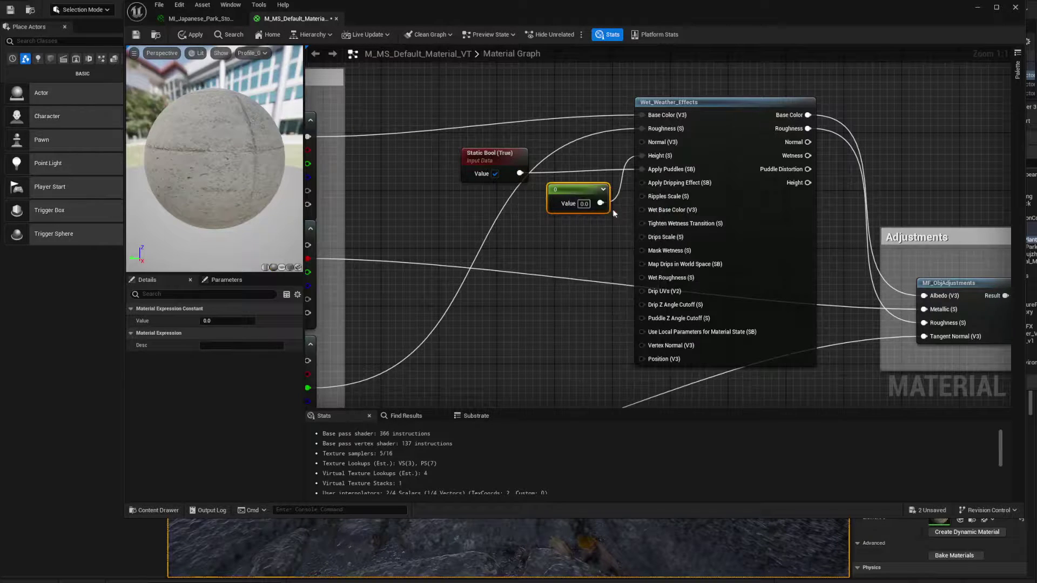
type("WATERHEIGHT")
key("BackSpace")
key("BackSpace")
key("BackSpace")
key("BackSpace")
key("BackSpace")
key("BackSpace")
key("BackSpace")
key("BackSpace")
key("BackSpace")
key("BackSpace")
key("BackSpace")
type("W")
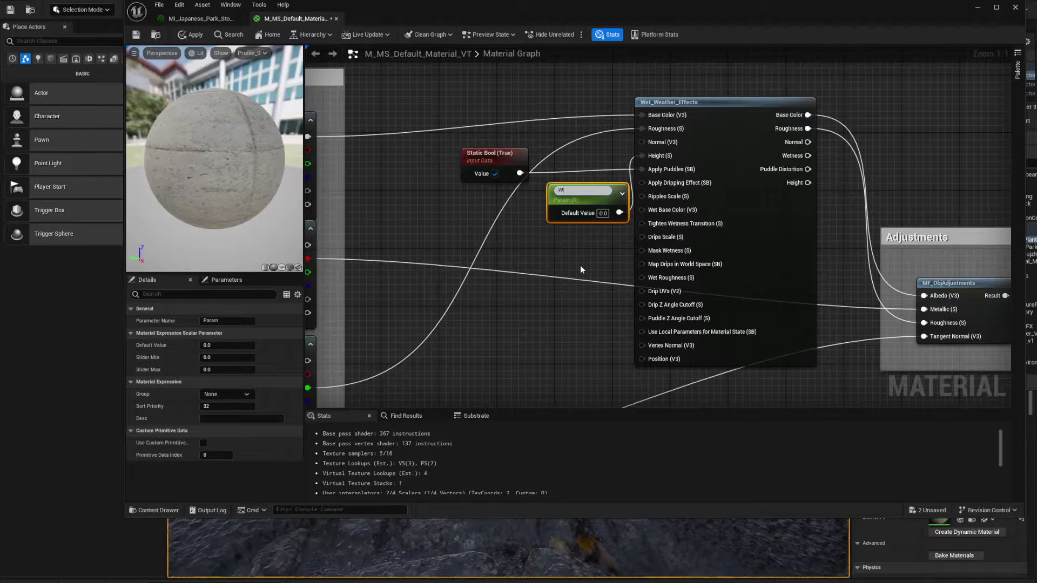
type("aterHeight")
key("Return")
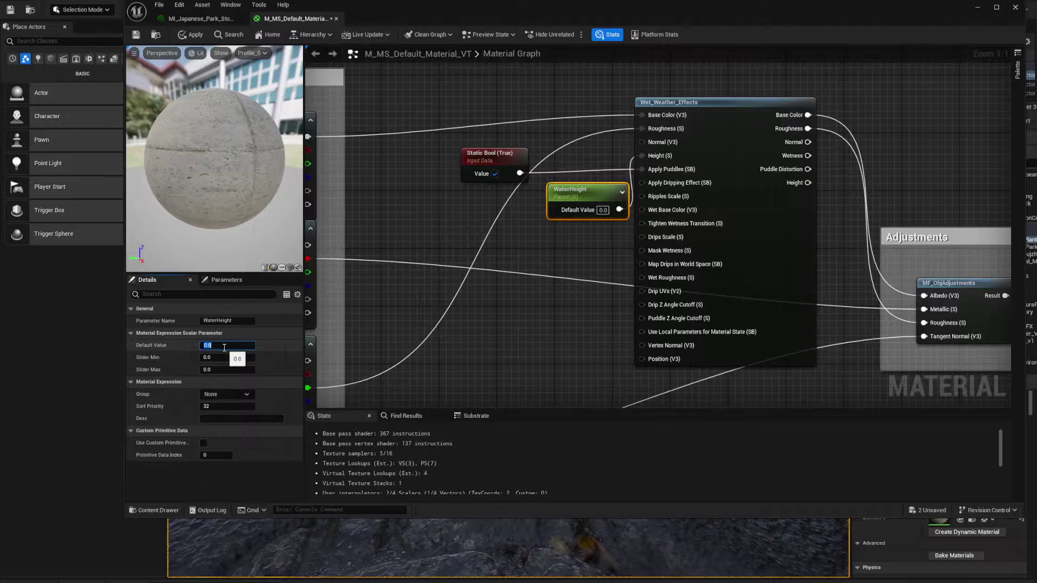
Set the WaterHeight default value to 0.3, apply the material and inspect the stone floor in the viewport
left_click(192, 34)
left_click_drag(541, 10, 1036, 8)
right_click_drag(660, 306, 822, 346)
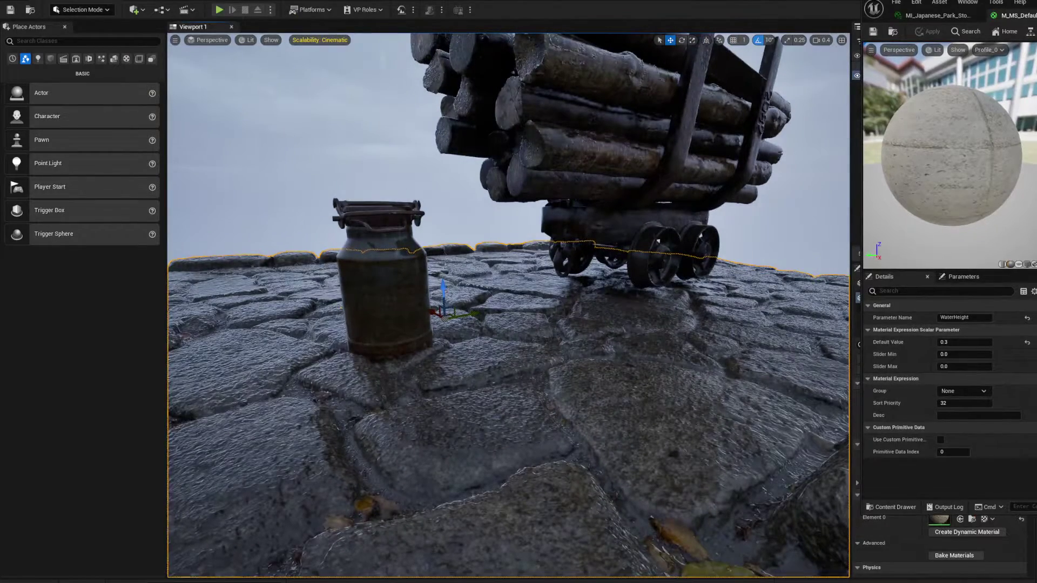
Return to the stone floor's material instance, enable its WaterHeight override and shrink the editor window so the viewport can be seen beside it
key("alt+Tab")
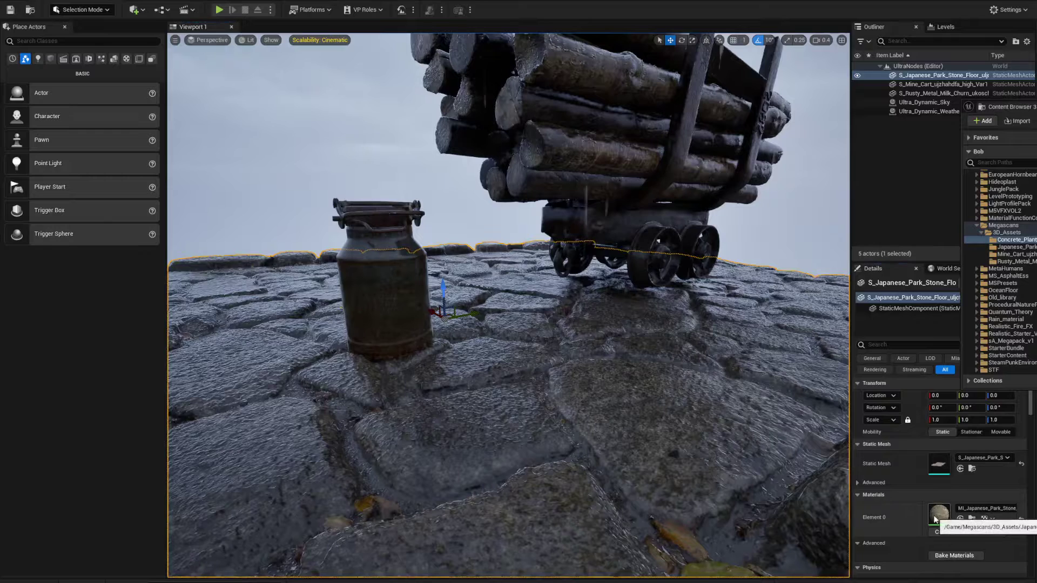
left_click_drag(1036, 5, 405, 14)
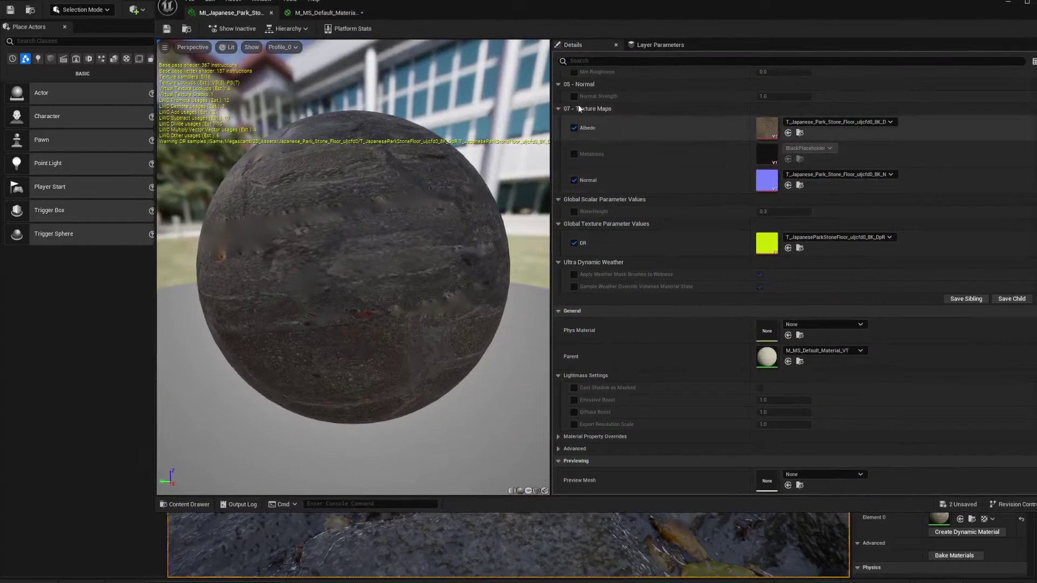
scroll(635, 125, "up", 5)
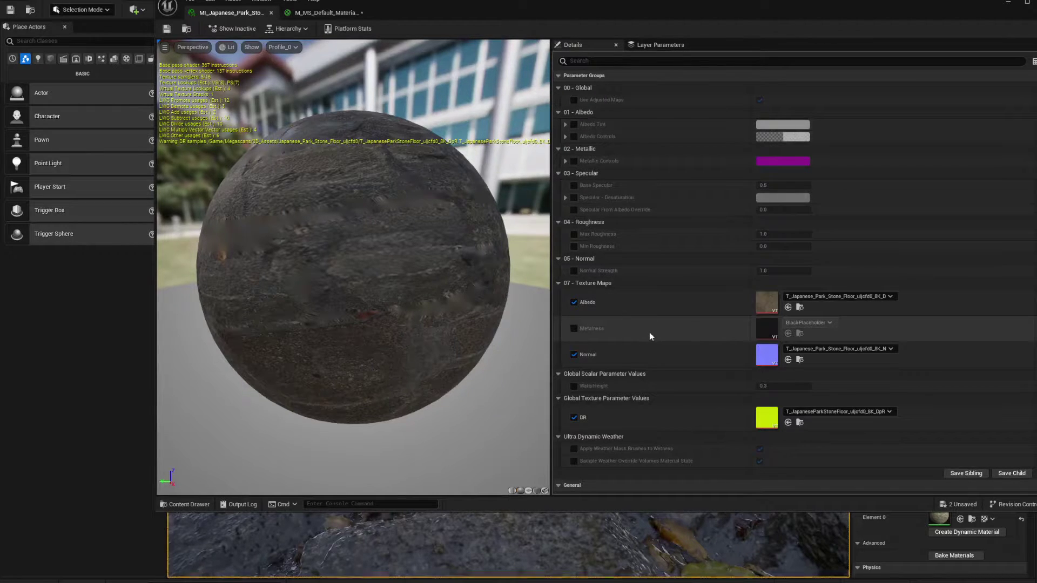
left_click(574, 386)
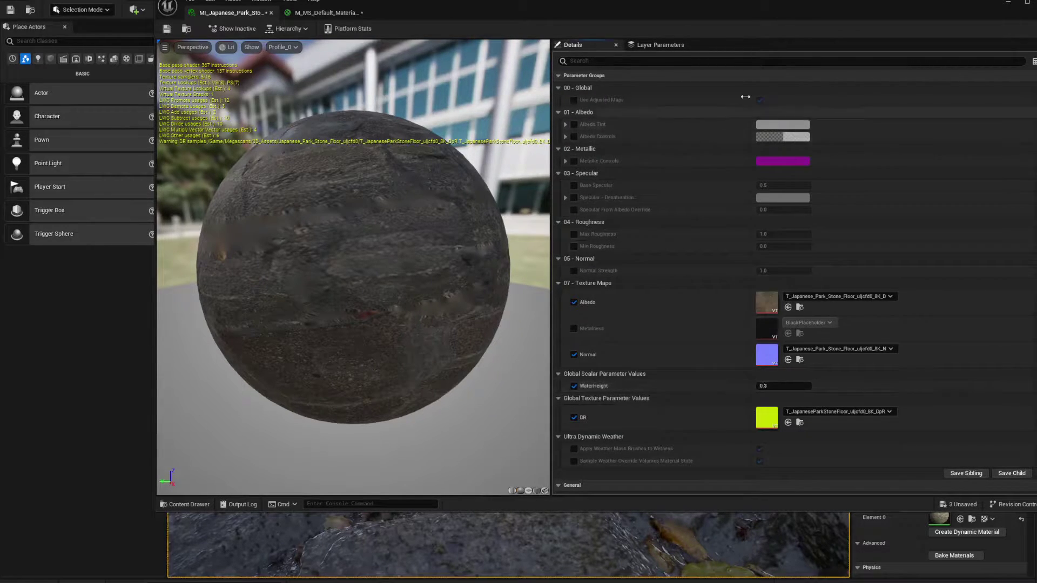
left_click_drag(716, 14, 1036, 0)
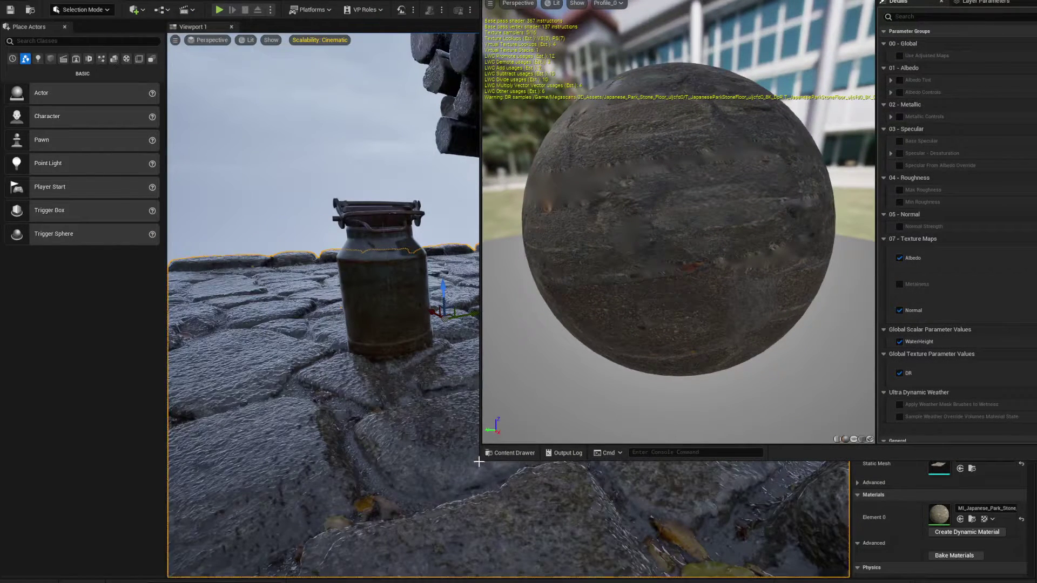
left_click_drag(481, 460, 930, 353)
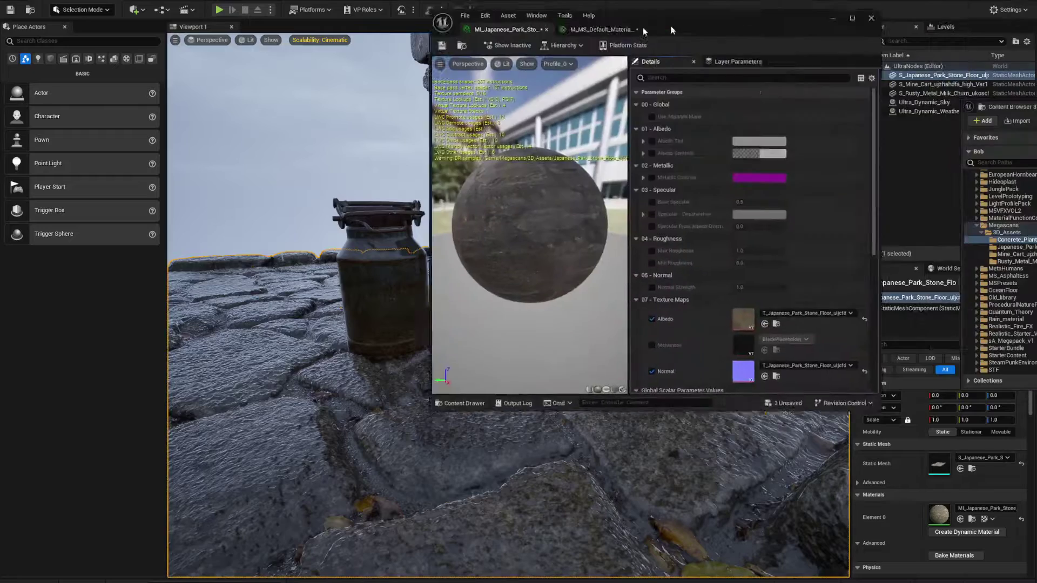
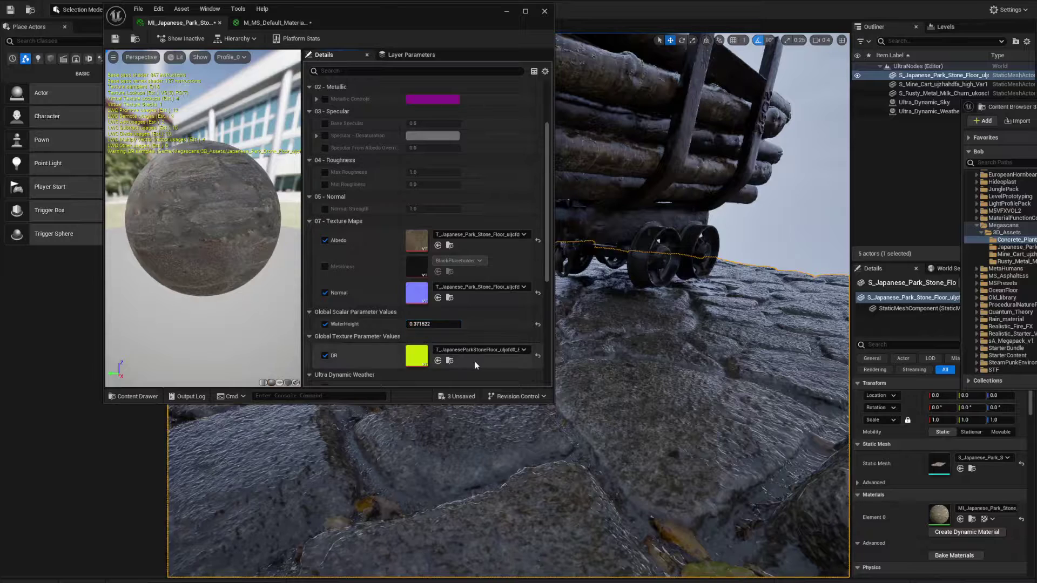
Vary the instance's WaterHeight while watching the puddles on the stone floor, leaving it at 0.371522
left_click_drag(433, 325, 576, 324)
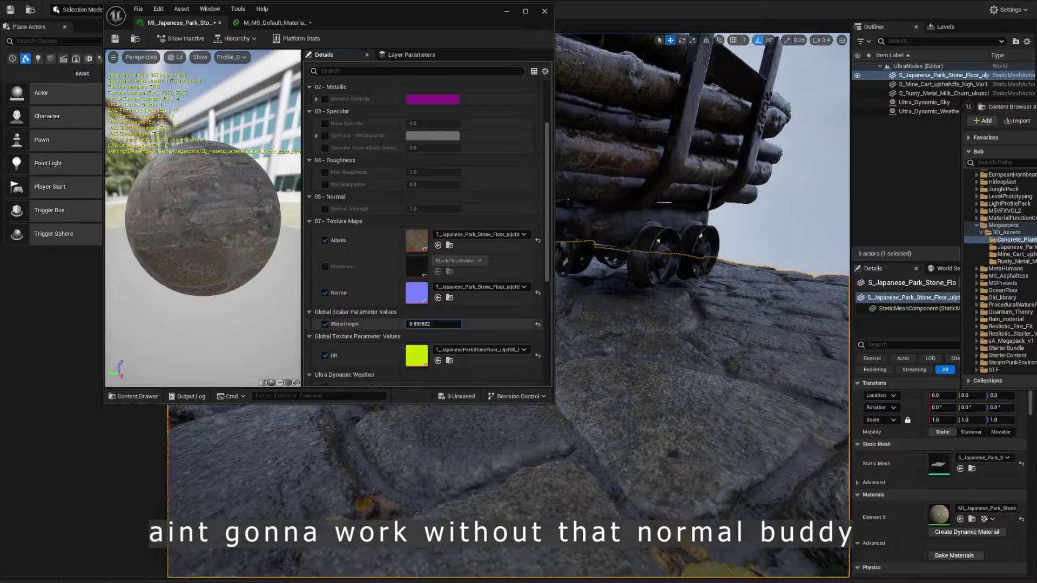
left_click_drag(434, 324, 330, 324)
mouse_move(411, 325)
left_mouse_down()
mouse_move(400, 324)
mouse_move(432, 324)
left_mouse_up()
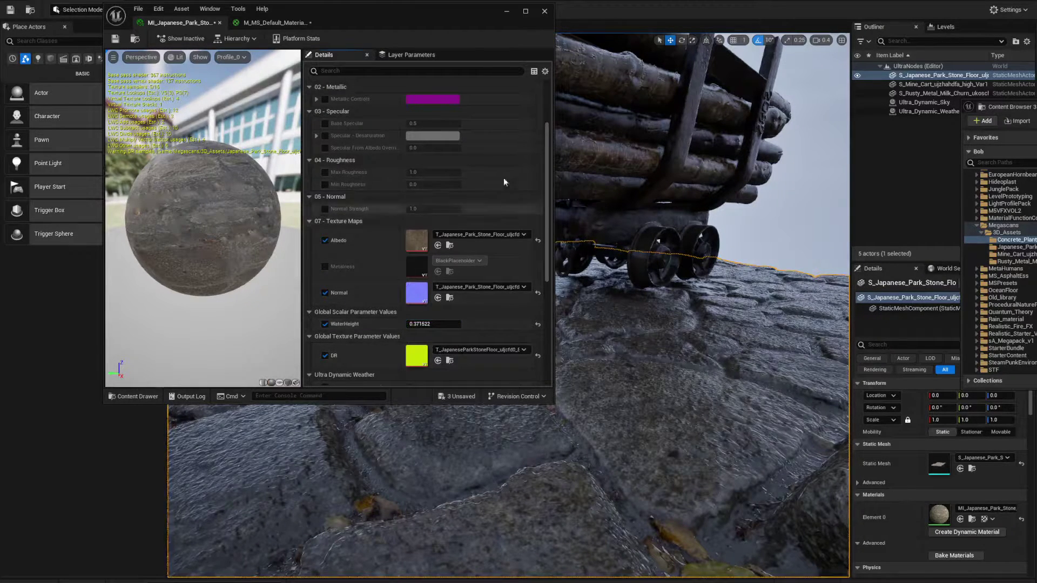
In the parent material graph, set the WaterHeight default value to 0.5 and move its node above the Static Bool node
left_click_drag(273, 22, 340, 20)
left_click(340, 20)
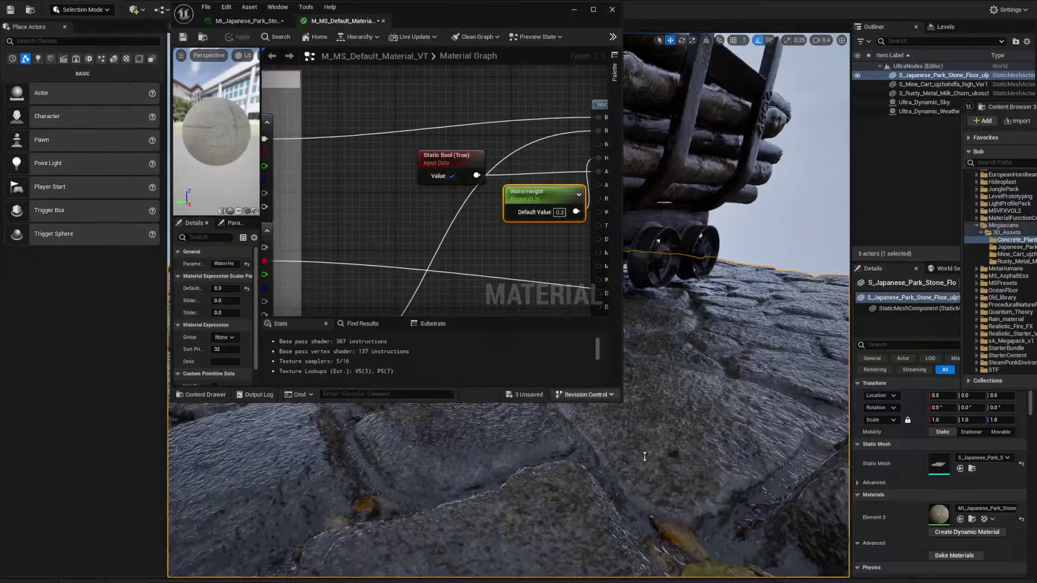
left_click_drag(621, 403, 1034, 581)
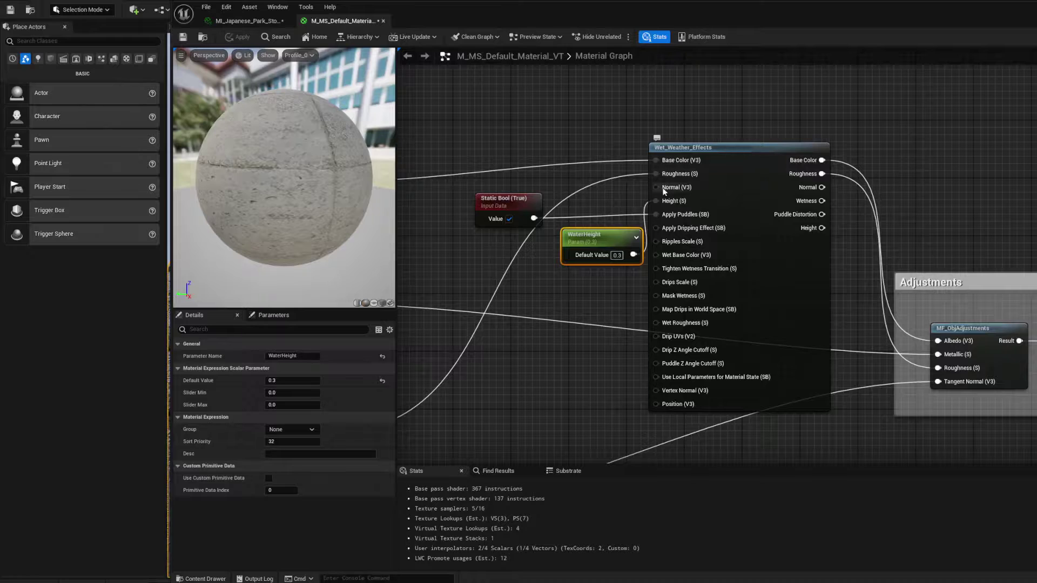
mouse_move(684, 209)
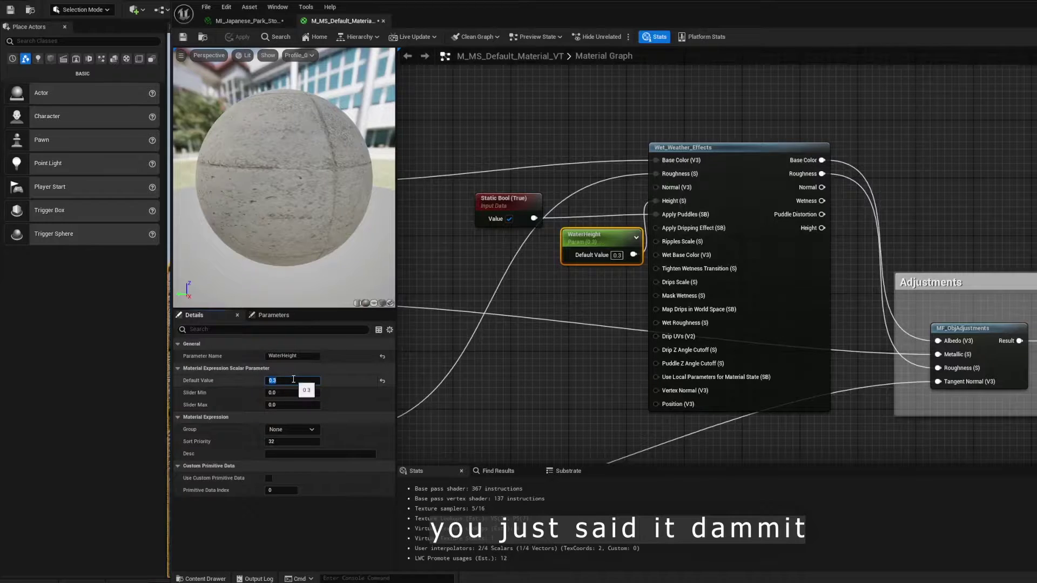
type(".5")
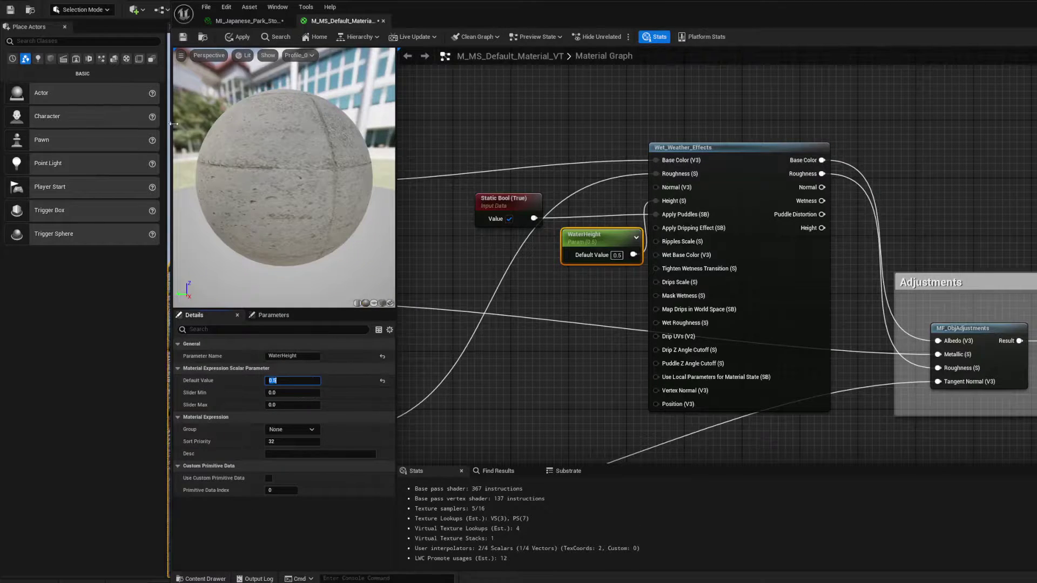
left_click(238, 38)
left_click_drag(602, 235, 551, 126)
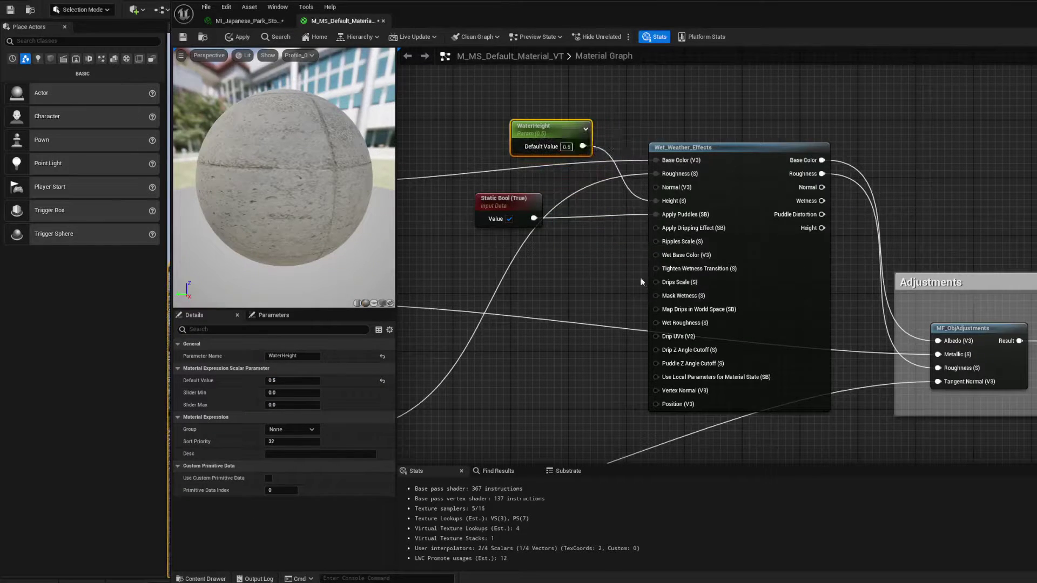
Connect a new scalar constant to the Ripples Scale input, convert it into a parameter named RippleScale and apply the material
left_click(563, 266)
left_click_drag(616, 283, 657, 243)
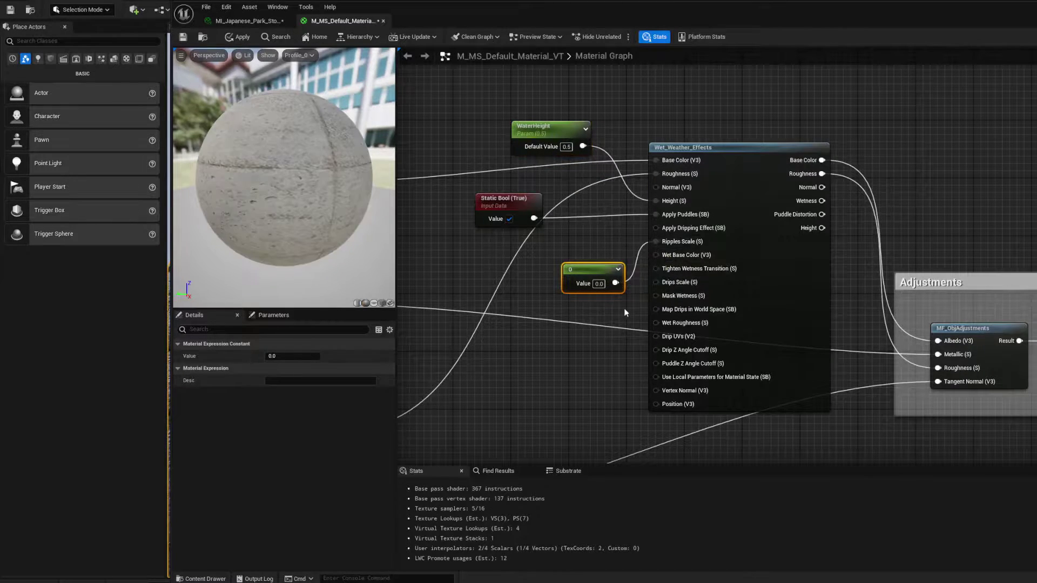
right_click(597, 269)
left_click(642, 297)
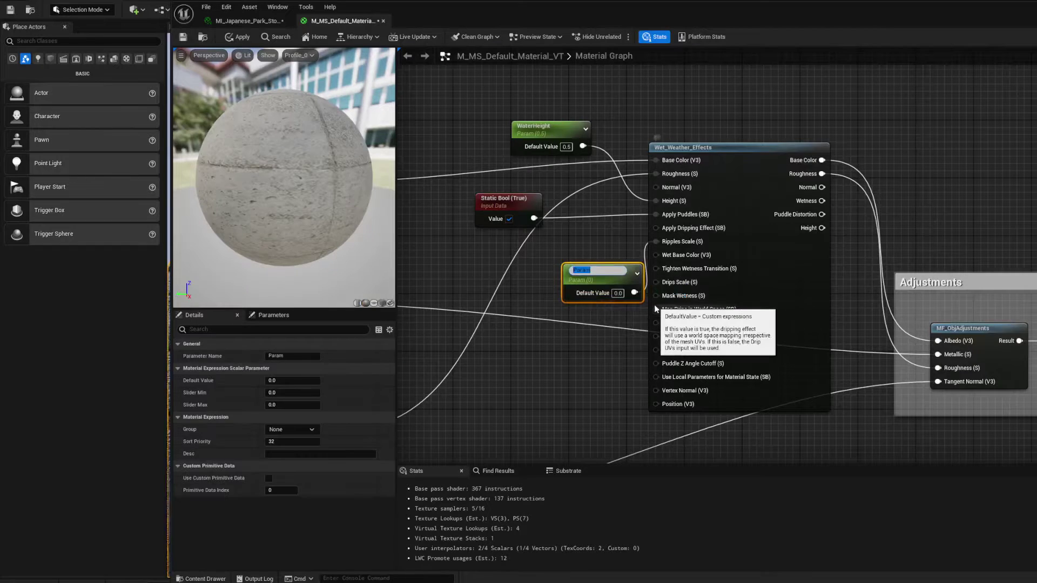
type("RippleScale")
key("Return")
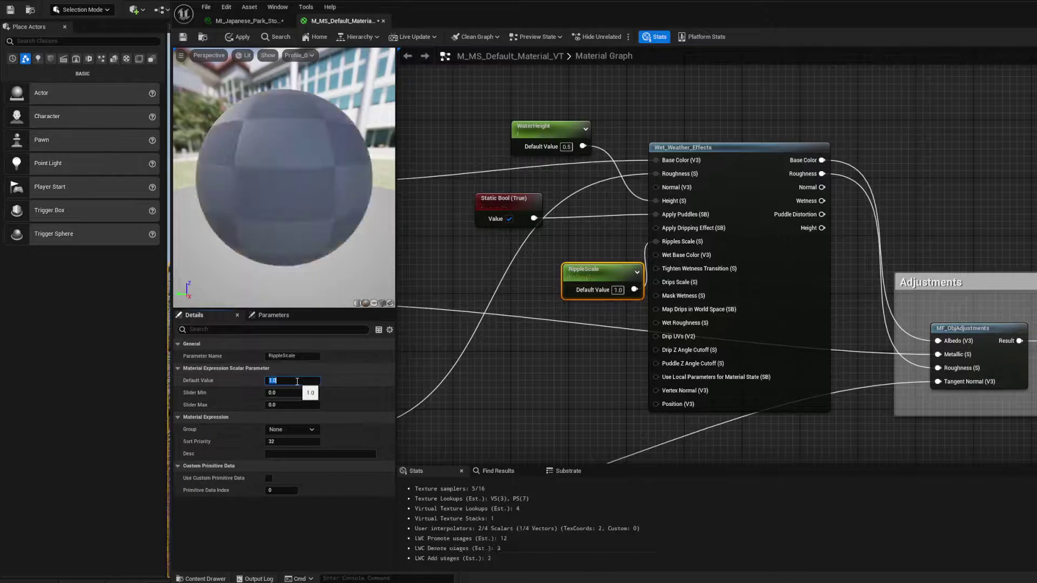
left_click(243, 37)
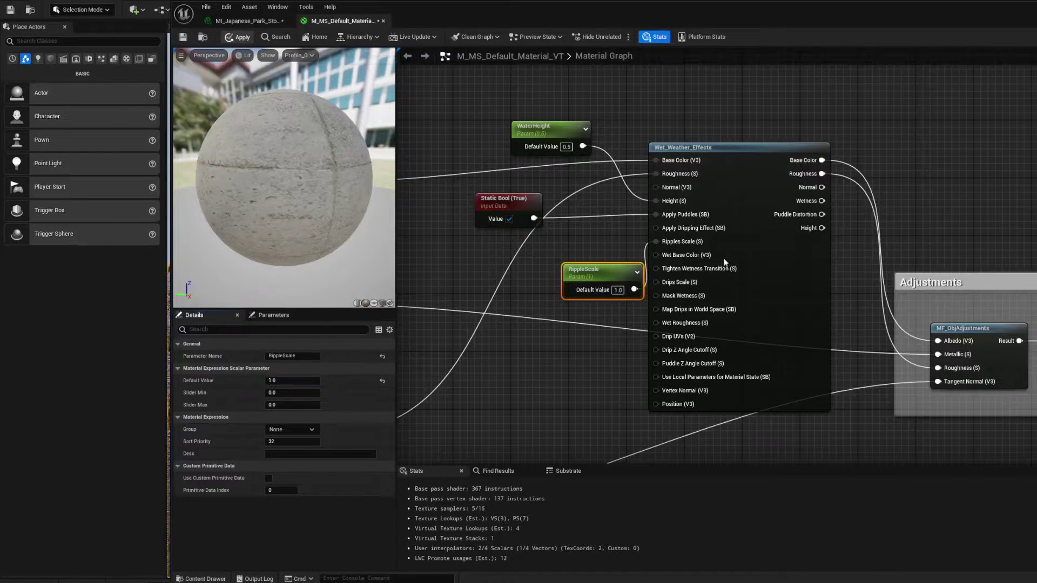
Check the Ripples Scale input's description, set the RippleScale default value to 130 and move its node farther from Wet_Weather_Effects
mouse_move(704, 244)
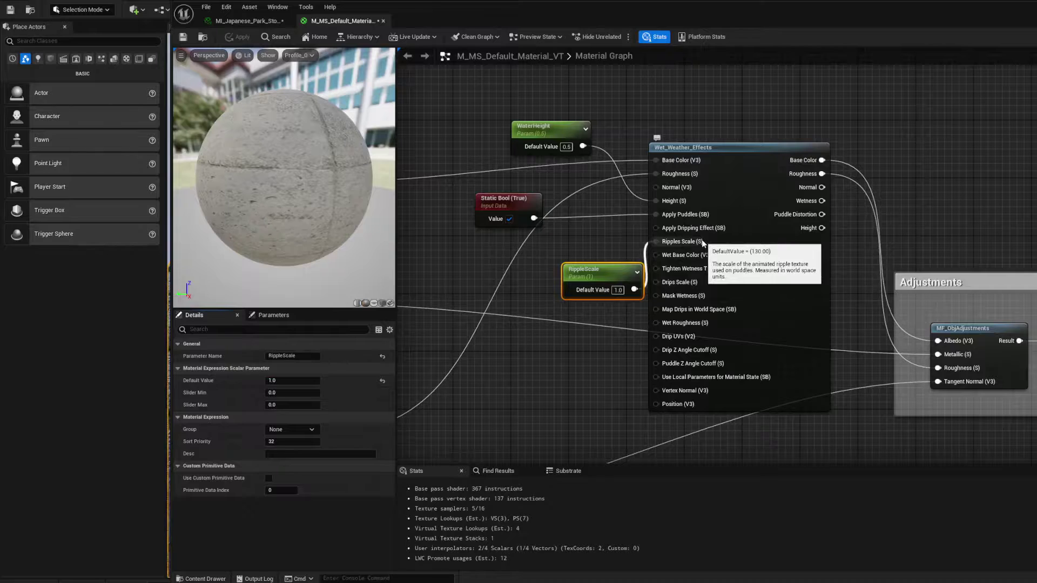
left_click(290, 383)
type("130")
key("Return")
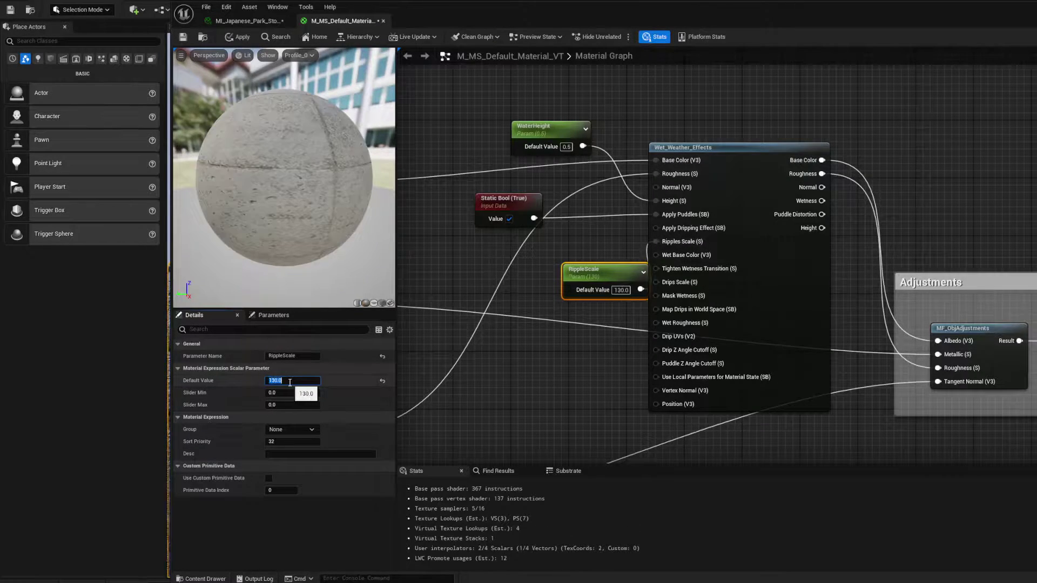
left_click_drag(595, 270, 558, 257)
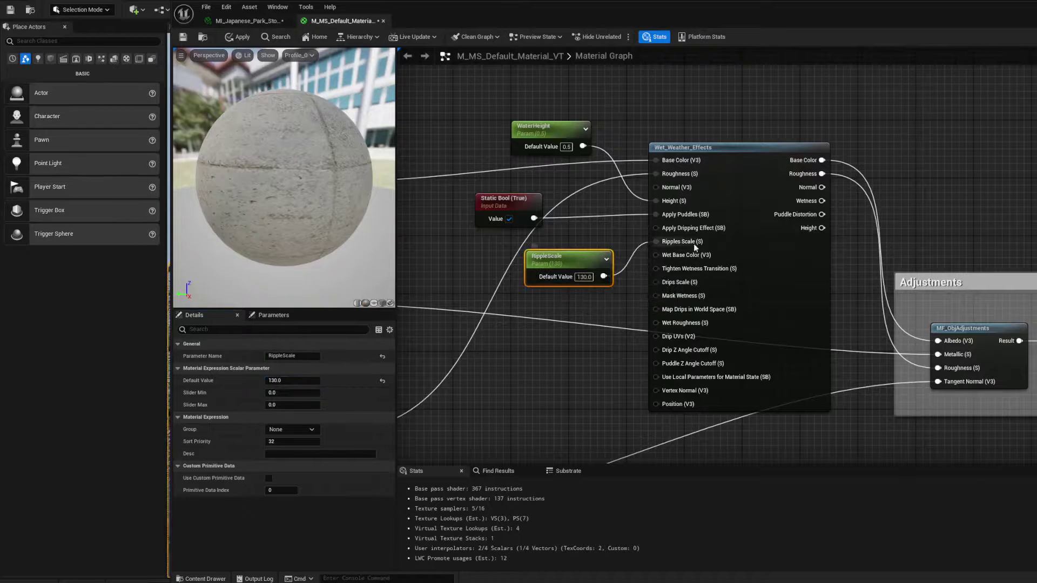
Connect a new scalar constant to the Wet Roughness input and convert it into a parameter named WetRoughness
mouse_move(700, 243)
key("1")
left_click(566, 301)
left_click_drag(619, 321, 562, 350)
right_click(562, 350)
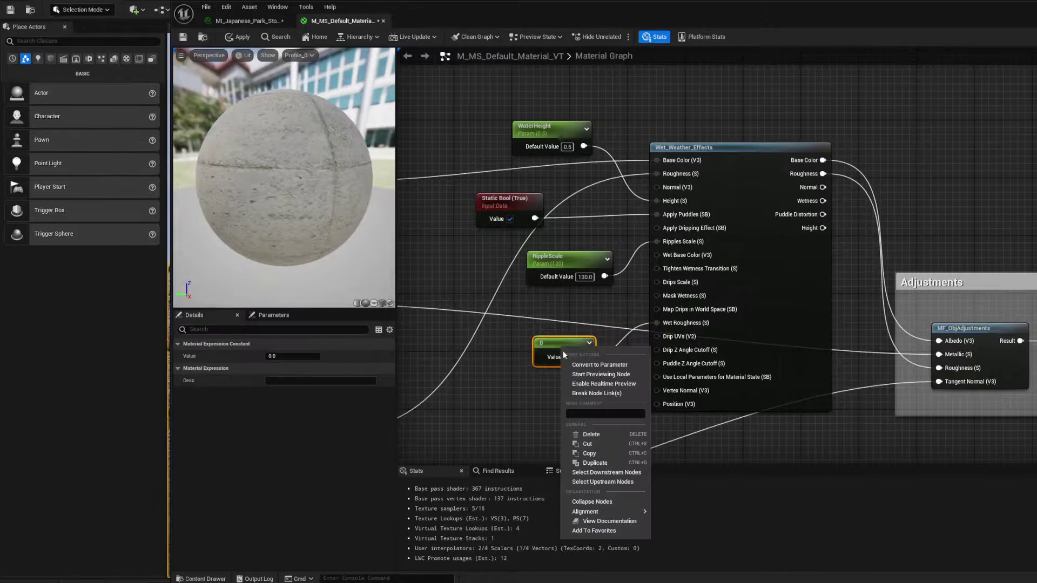
left_click(614, 369)
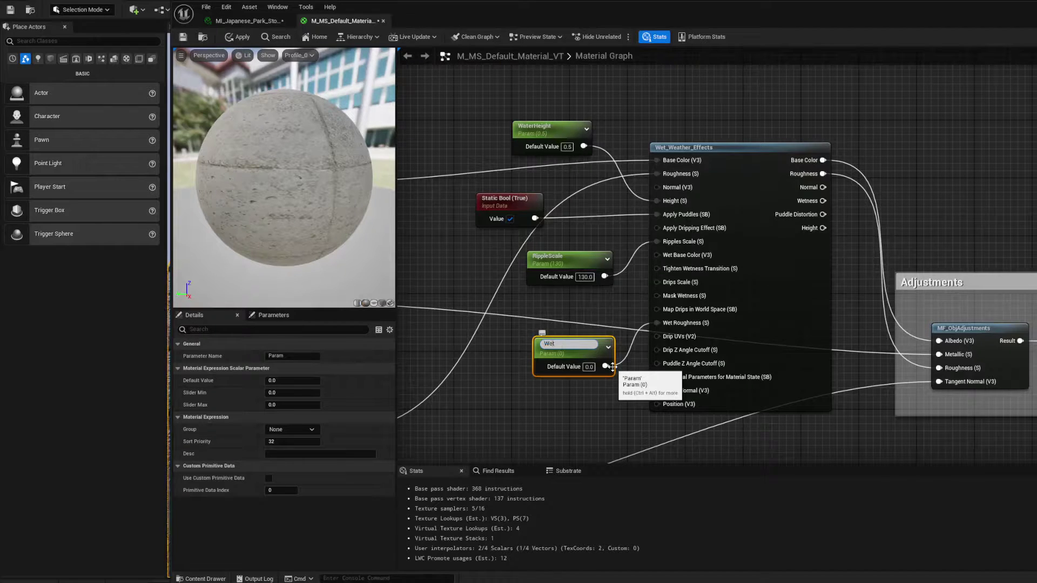
type("WetRoughness")
key("Return")
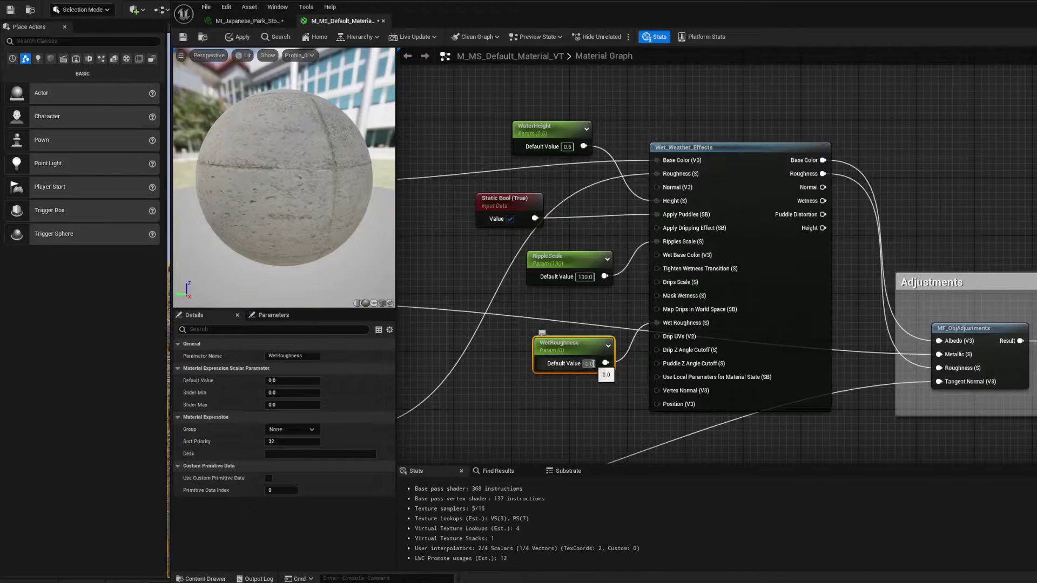
Set the default value of the WetRoughness parameter to 0.02
left_click(288, 382)
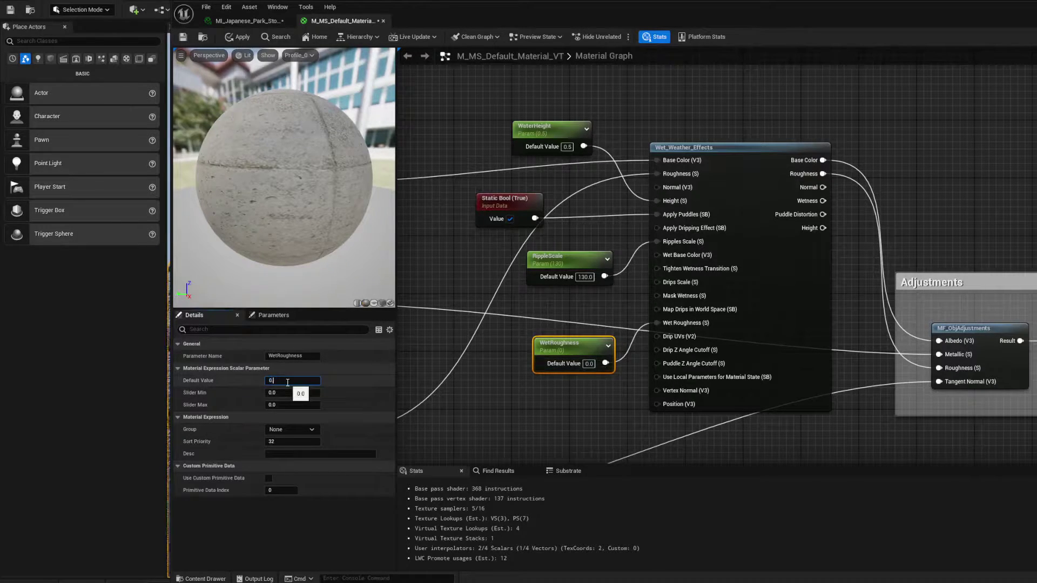
type("0.02")
key("Return")
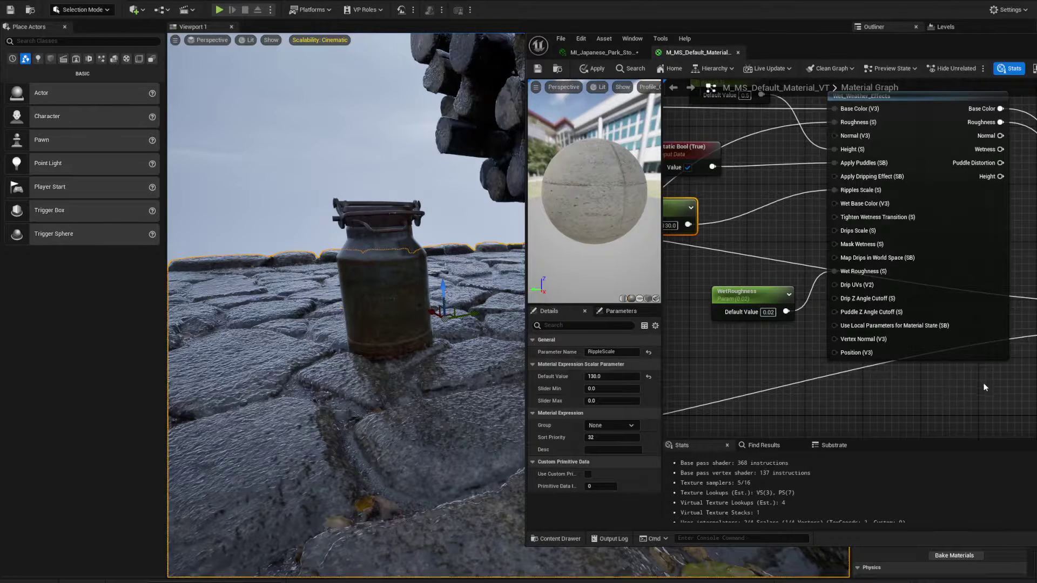
Reroute the Normal texture into the Normal input of Wet_Weather_Effects and connect its Normal output to Tangent Normal on MF_ObjAdjustments
scroll(984, 382, "down", 3)
right_click_drag(899, 417, 1036, 174)
scroll(990, 231, "up", 1)
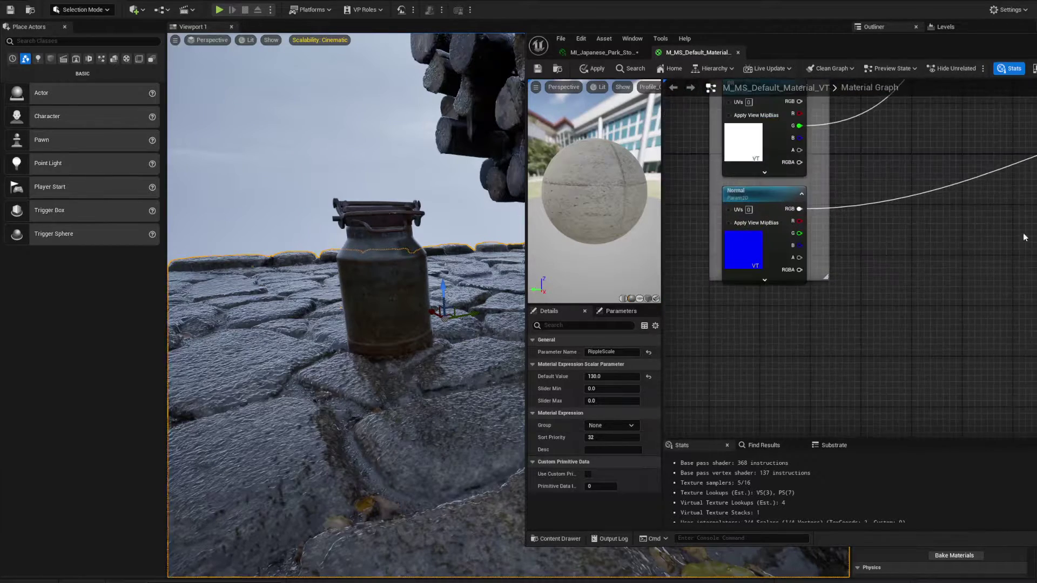
right_click_drag(1013, 237, 854, 347)
right_click_drag(1026, 294, 976, 412)
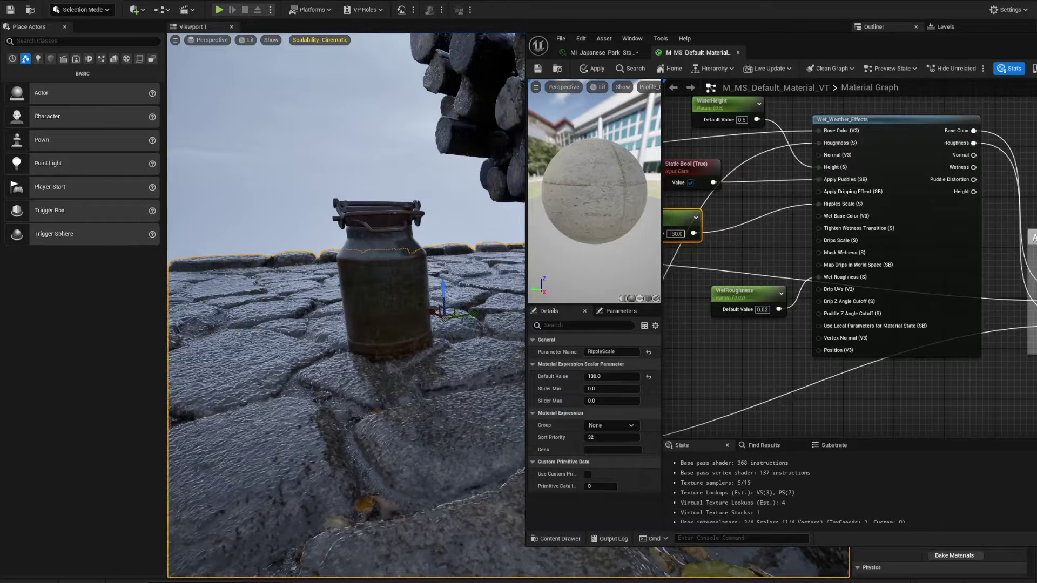
left_click_drag(1035, 326, 813, 203, "ctrl")
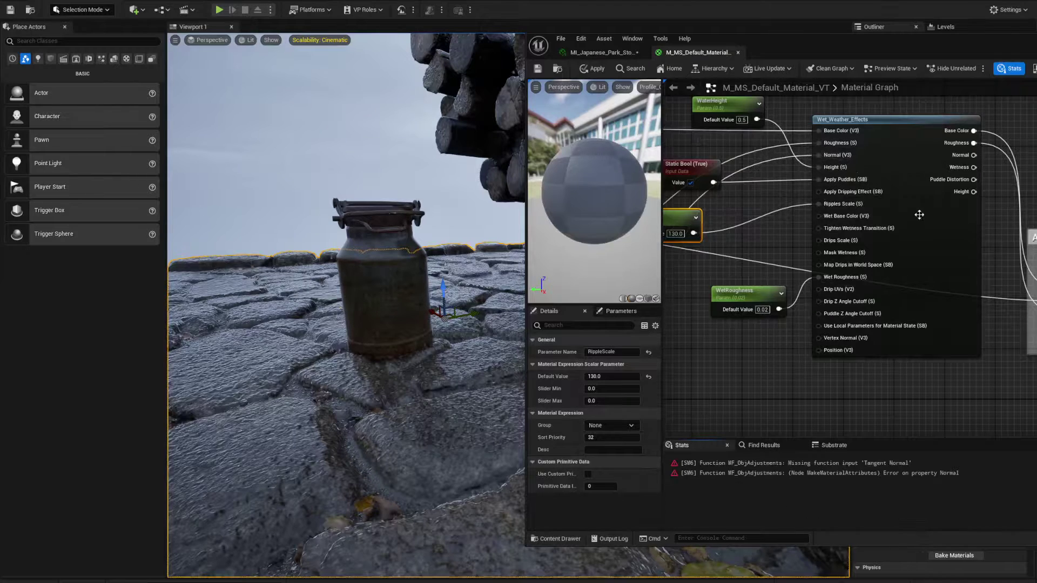
left_click_drag(974, 155, 1034, 321)
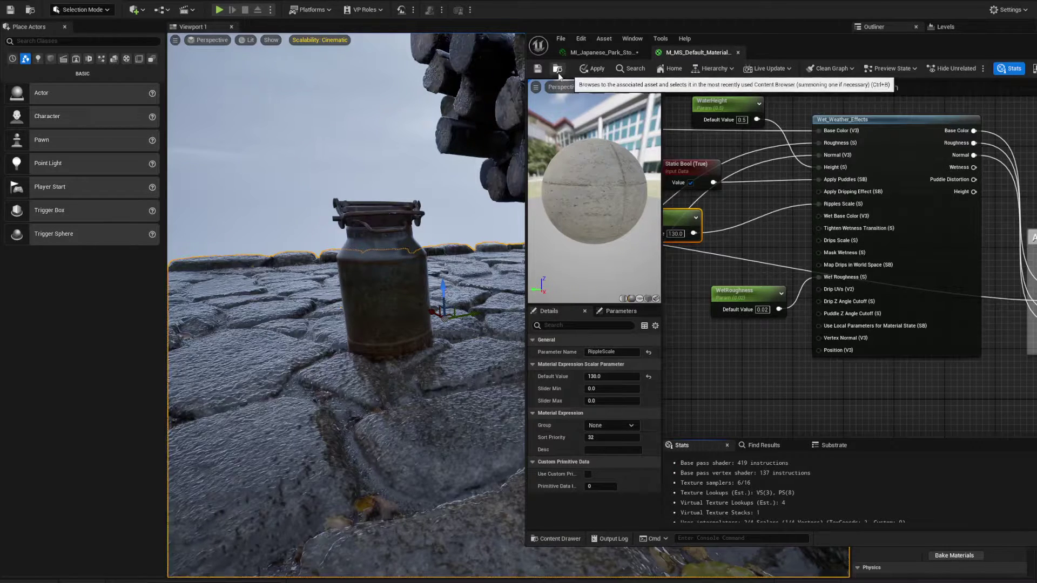
Apply the normal changes to the parent material, move the editor window aside and inspect the stone floor up close in the viewport
left_click(595, 69)
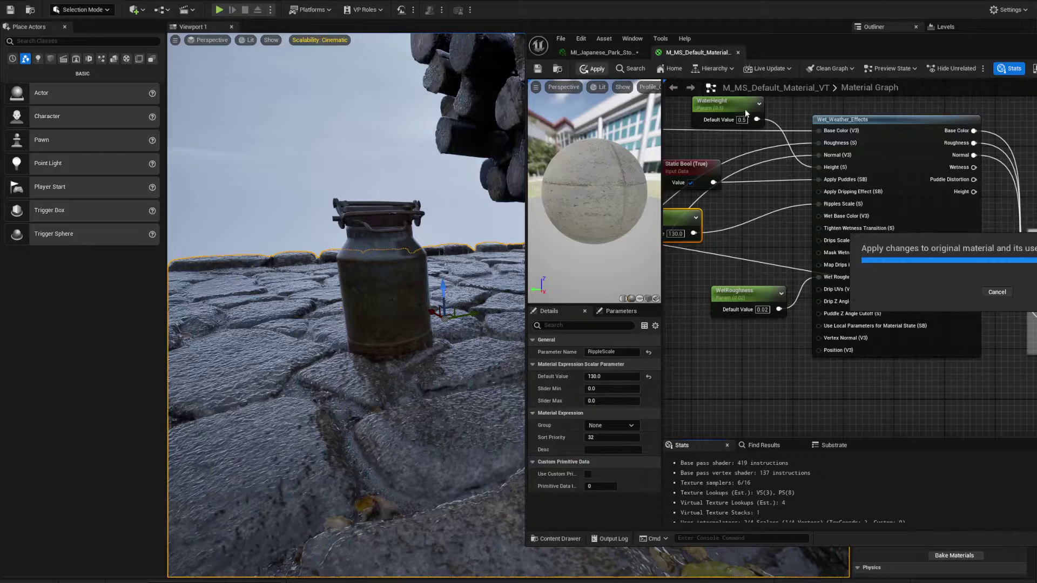
left_click_drag(818, 35, 648, 36)
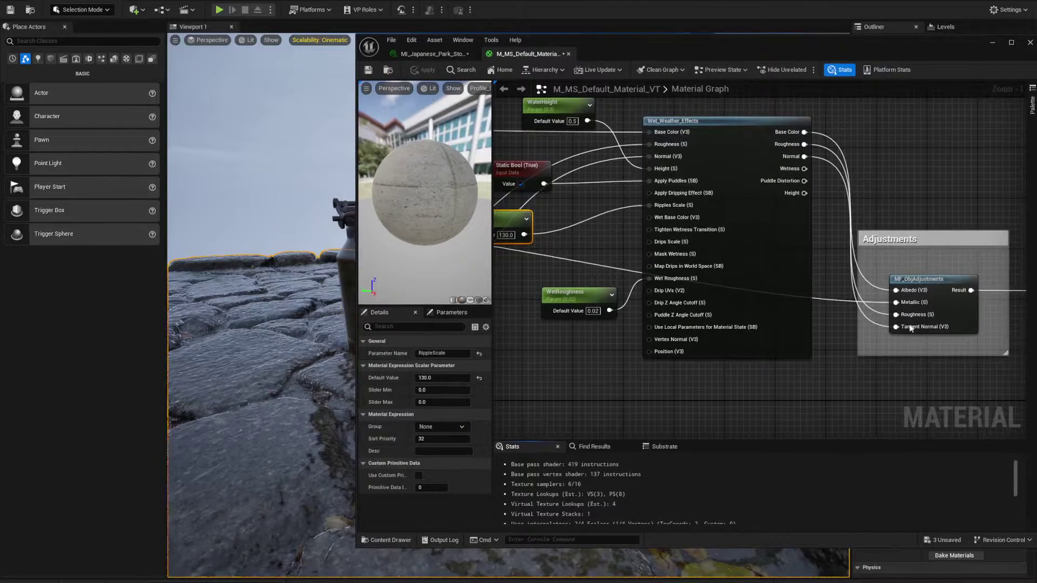
left_click_drag(735, 57, 854, 62)
left_click(546, 61)
left_click_drag(757, 57, 1036, 78)
right_click_drag(652, 328, 599, 347)
right_click_drag(621, 401, 632, 427)
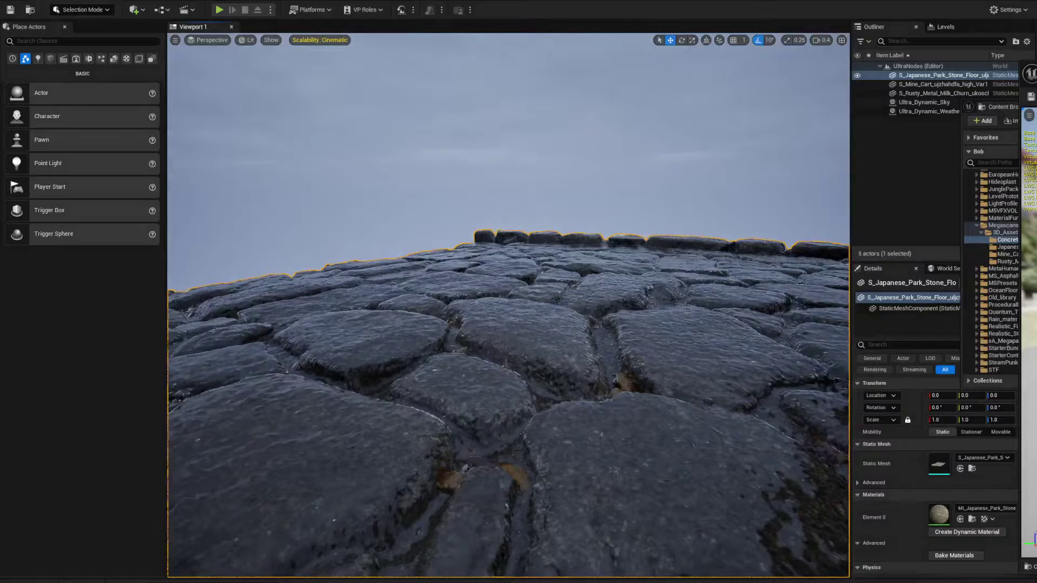
Bring the stone floor's material instance window back, test a WetRoughness of about 0.36, and undo that change
left_click_drag(1033, 69, 863, 3)
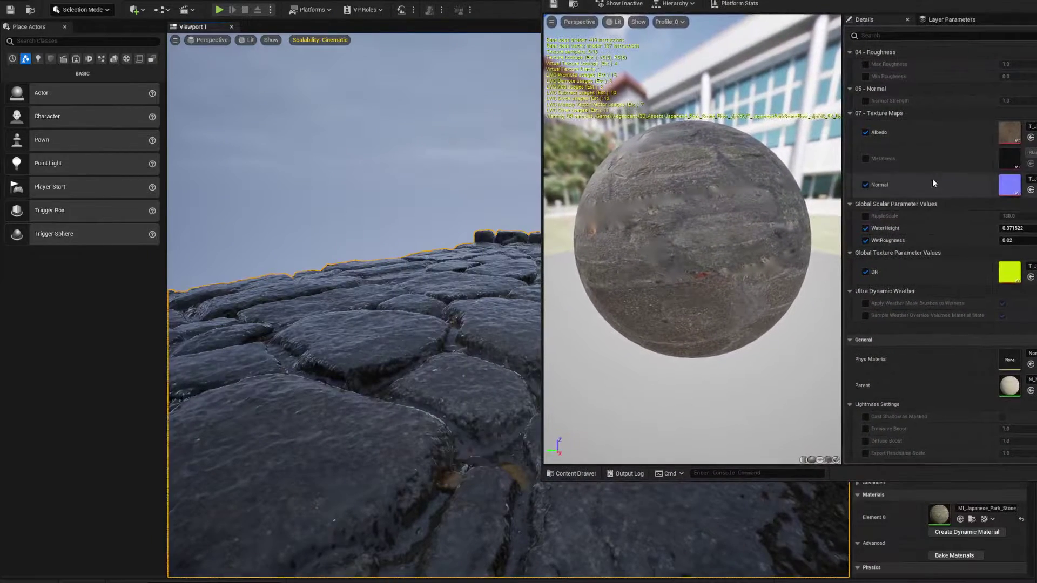
scroll(906, 205, "down", 2)
mouse_move(1018, 185)
left_mouse_down()
mouse_move(940, 185)
mouse_move(1036, 186)
mouse_move(1012, 186)
mouse_move(1034, 198)
mouse_move(1000, 197)
mouse_move(1018, 196)
left_mouse_up()
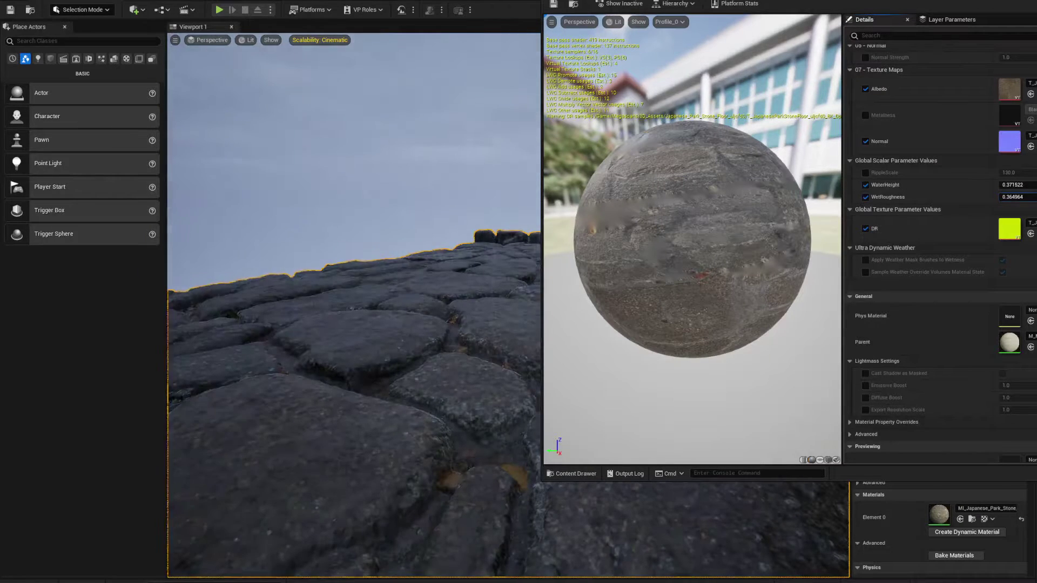
key("ctrl+z")
Enable the RippleScale override in the stone floor's material instance, test a value of about 34.5, and leave it at 130
left_click(866, 173)
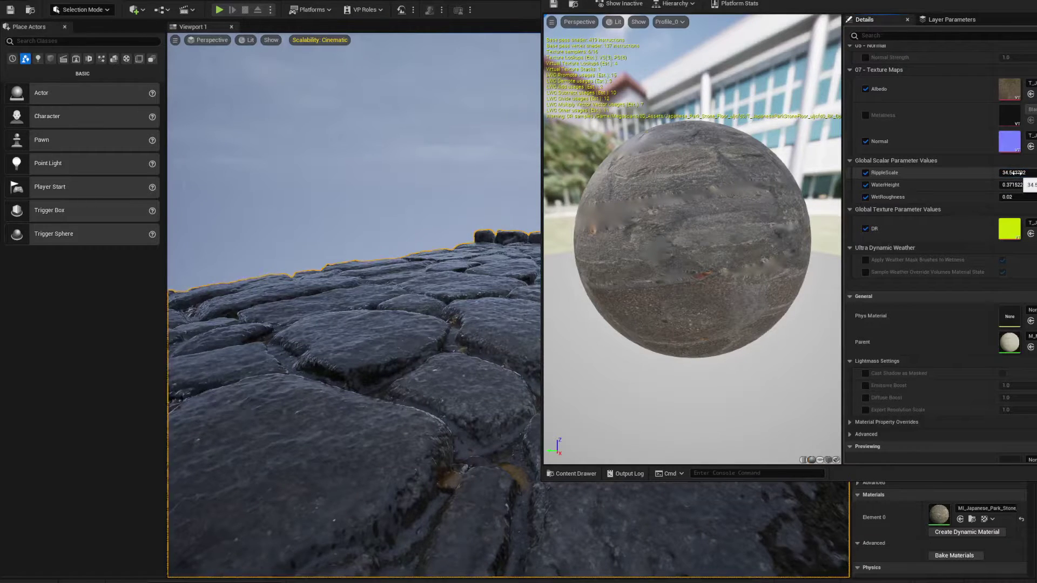
left_click_drag(1016, 173, 1014, 173)
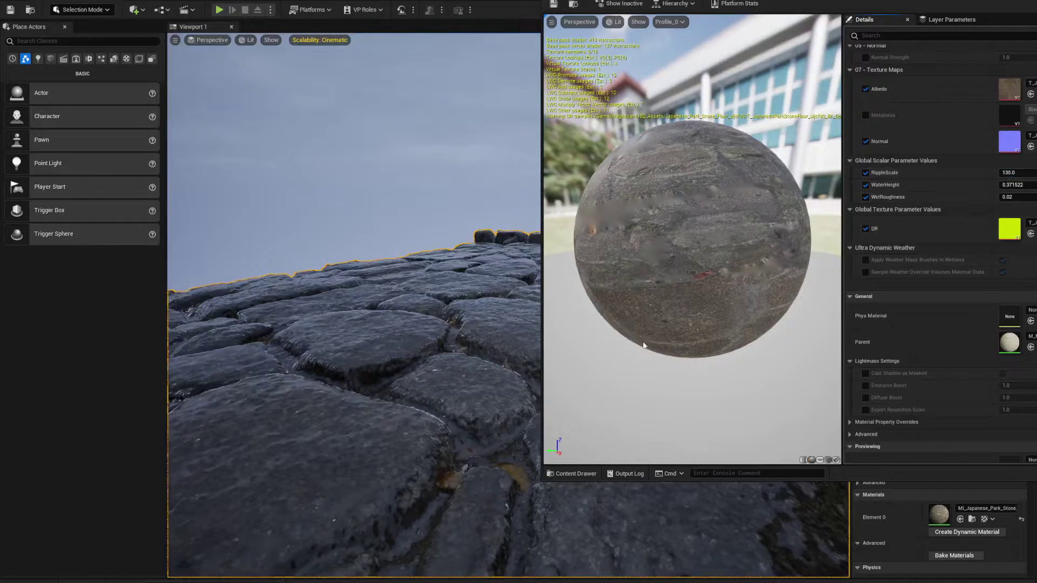
right_click_drag(437, 440, 377, 407)
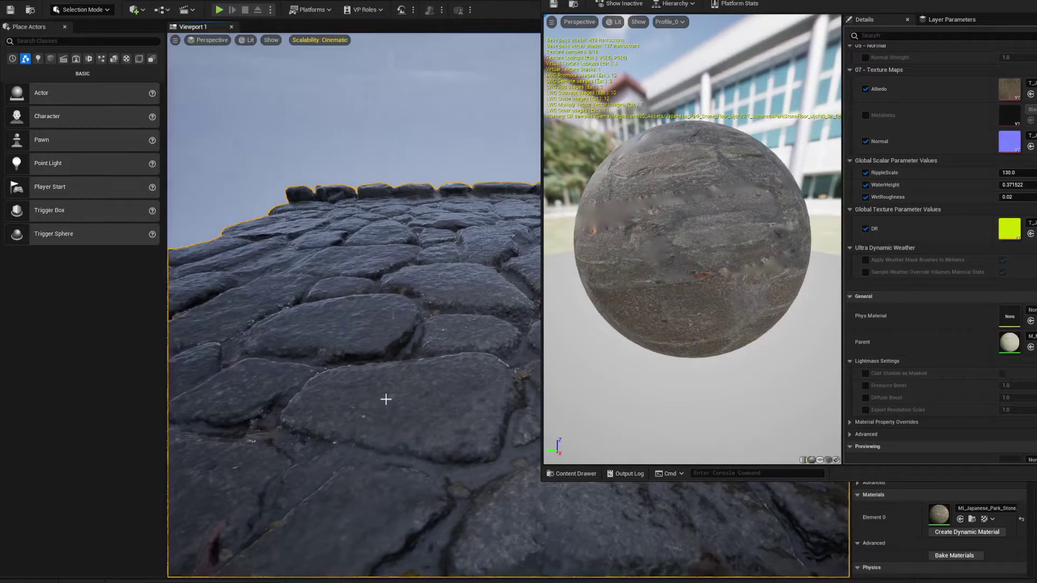
Close the material instance window and examine the wet look of the stone floor, milk churn and mine cart in the viewport
left_click_drag(877, 1, 1030, 24)
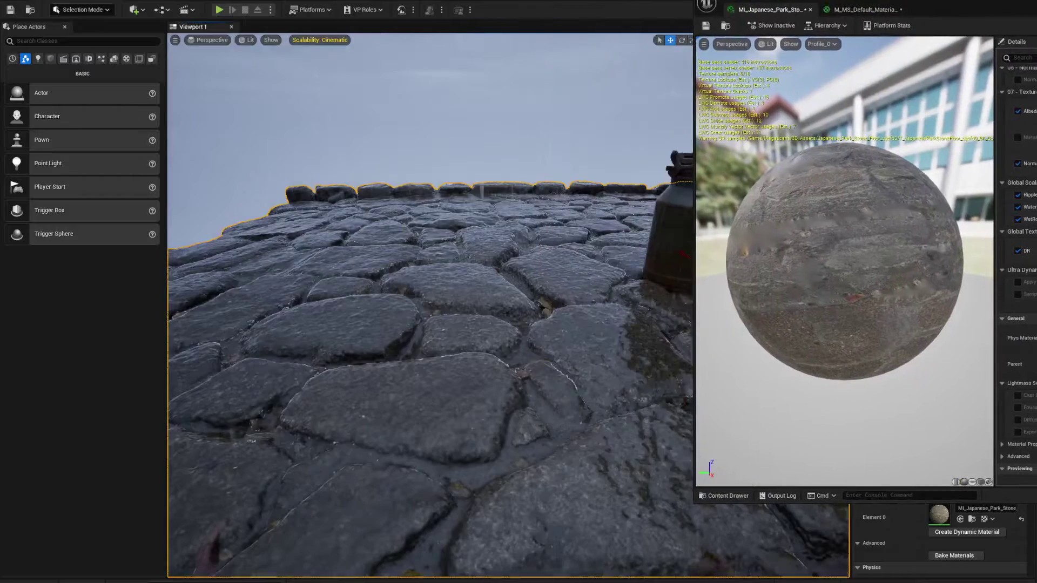
key("alt+F4")
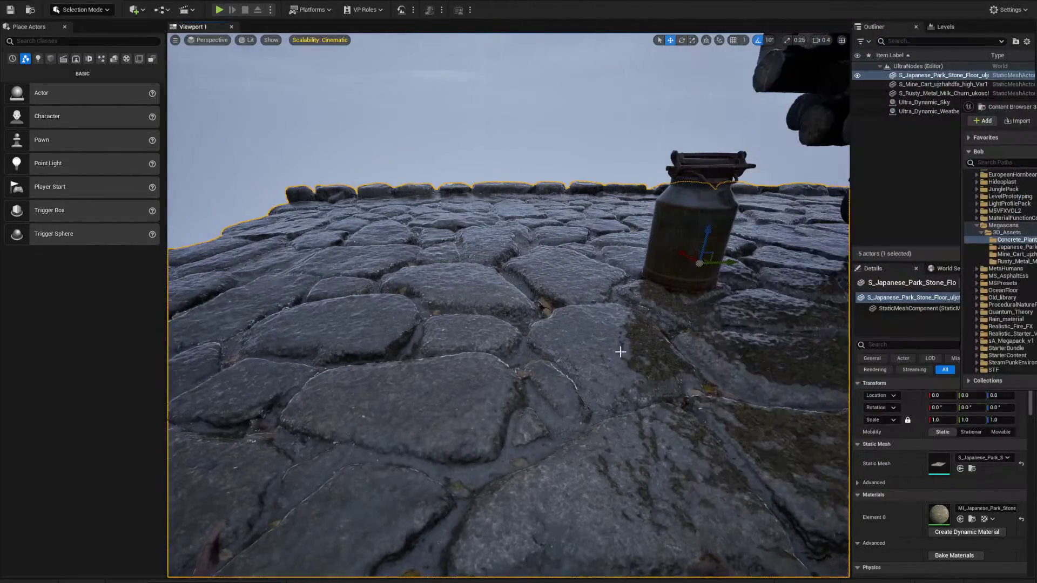
right_click_drag(644, 347, 713, 304)
right_click_drag(487, 345, 487, 380)
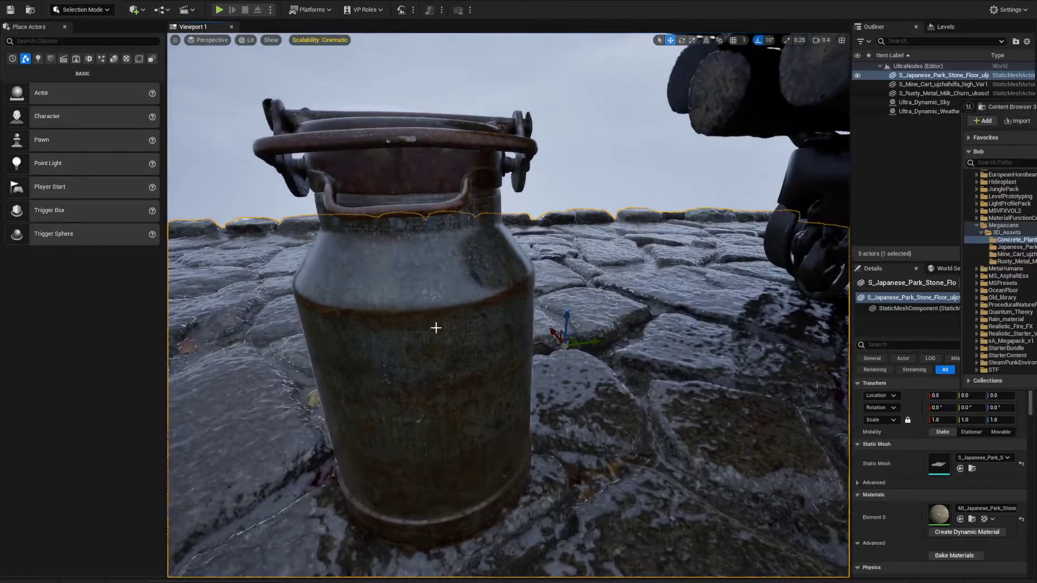
right_click_drag(435, 326, 435, 326)
right_click_drag(505, 250, 504, 236)
right_click_drag(585, 268, 586, 269)
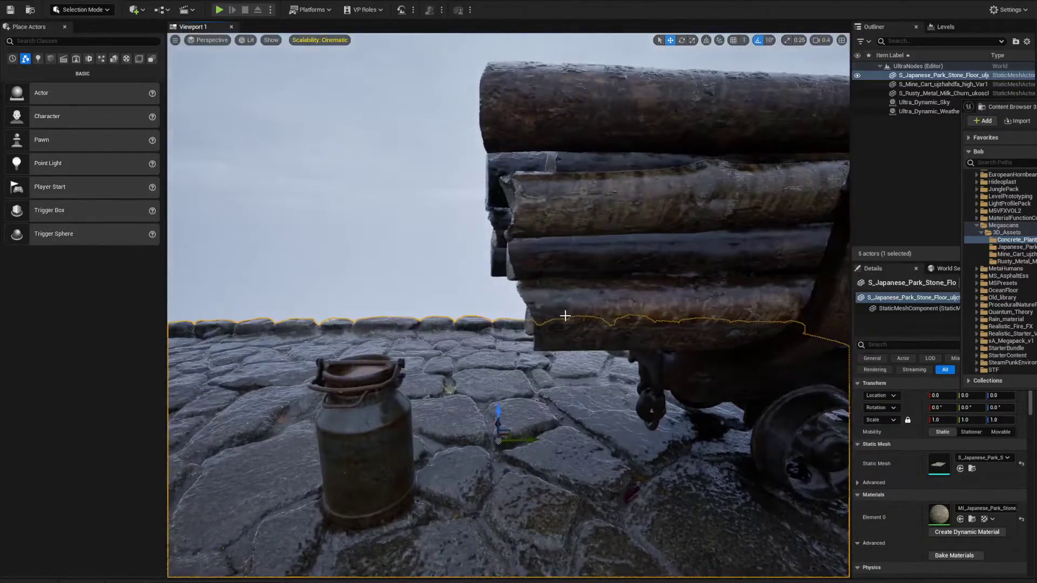
right_click_drag(465, 403, 466, 403)
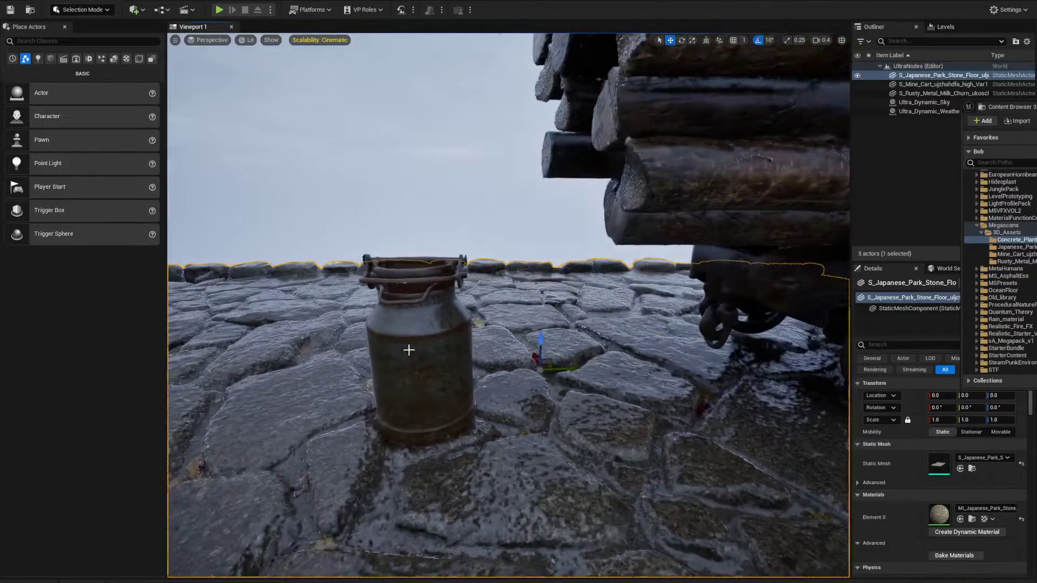
right_click_drag(559, 377, 571, 292)
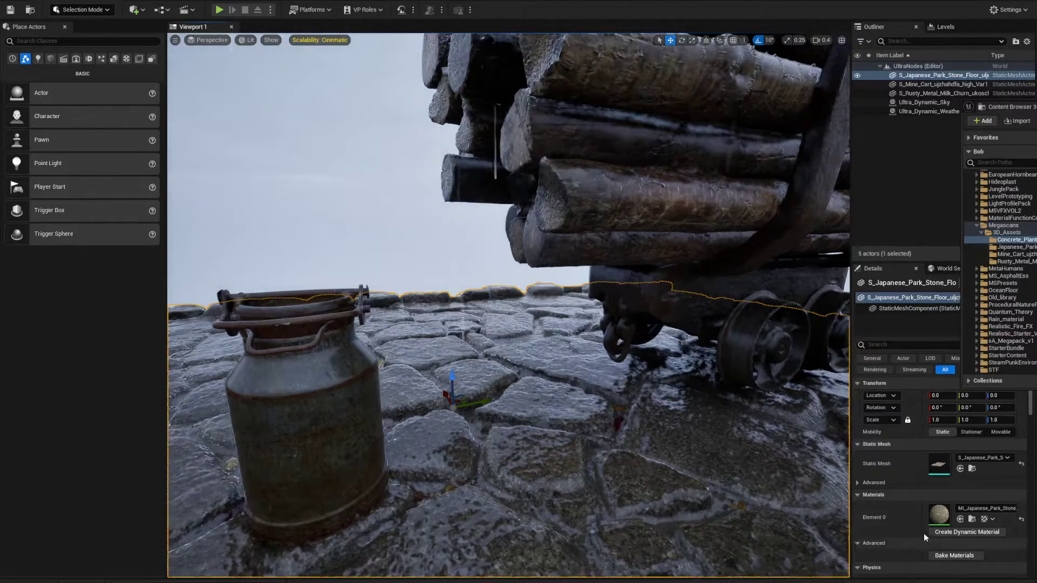
Reopen the stone floor's material instance and open its parent M_MS_Default_Material_VT at the Wet_Weather_Effects node
double_click(939, 515)
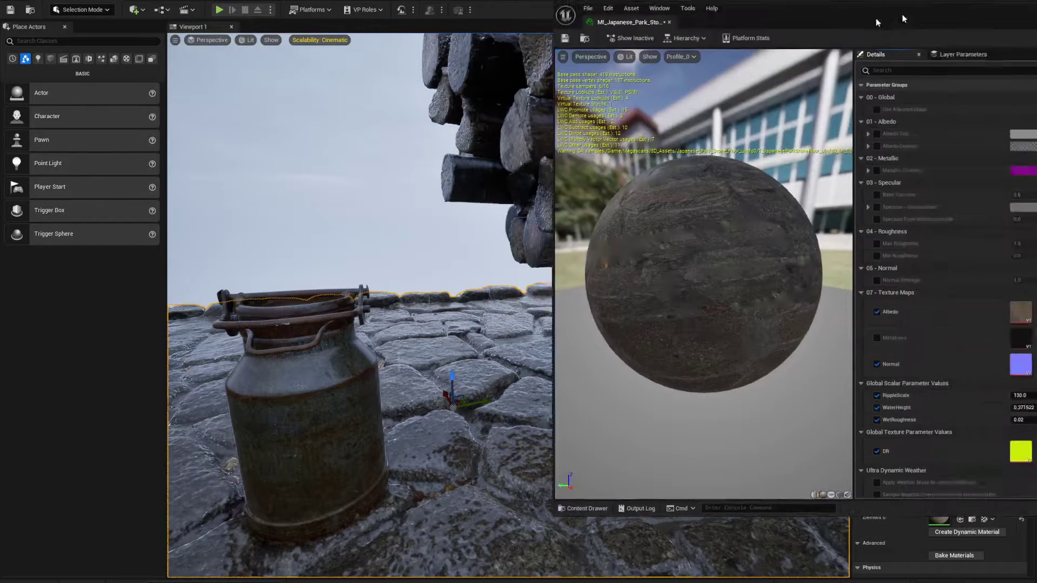
scroll(686, 359, "down", 10)
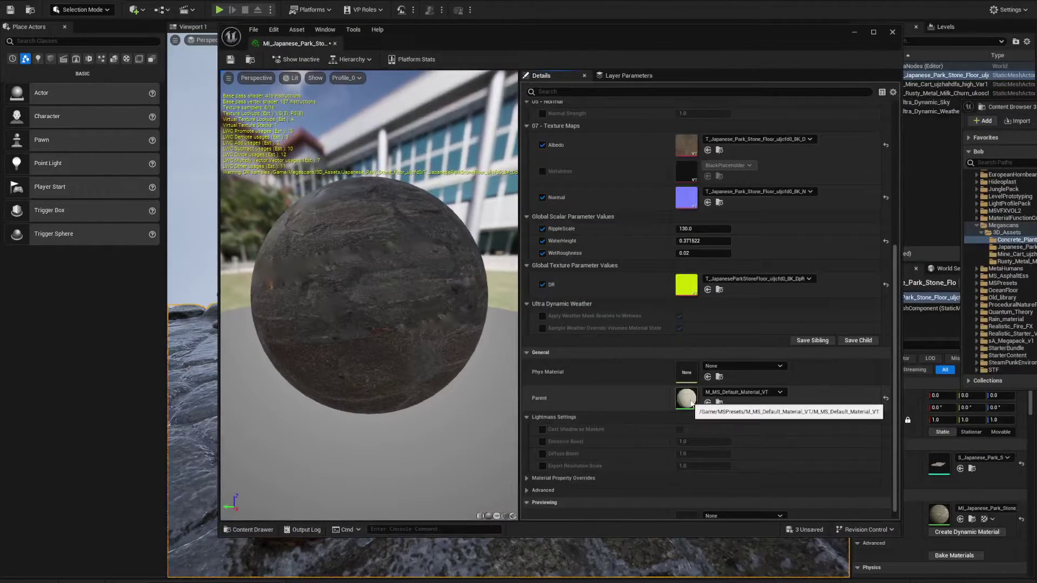
double_click(686, 399)
scroll(674, 380, "up", 5)
right_click_drag(751, 386, 790, 413)
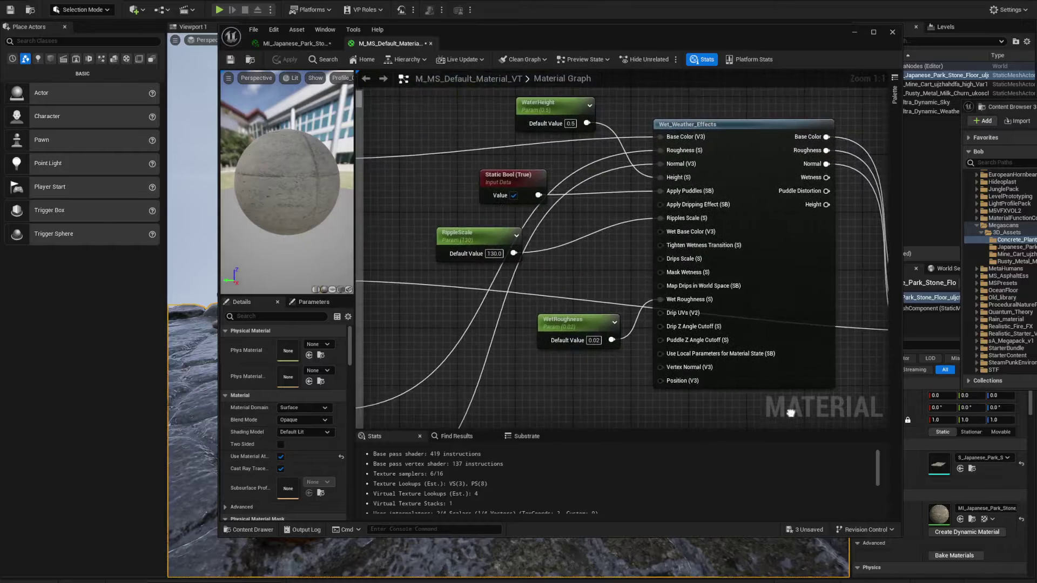
Add a StaticBoolParameter node to the graph beside the existing Static Bool node
right_click(453, 195)
type("bool")
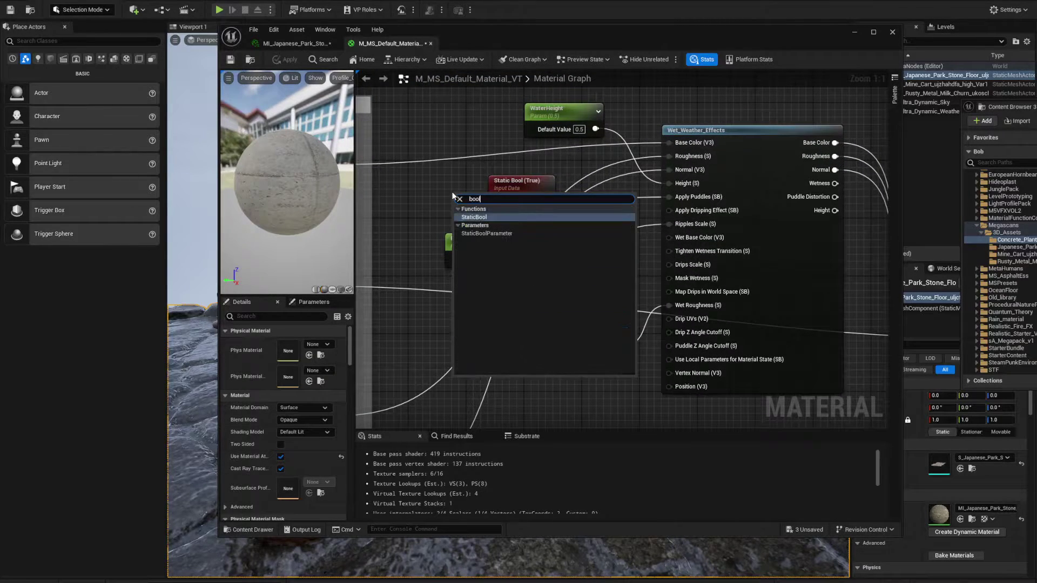
left_click(497, 233)
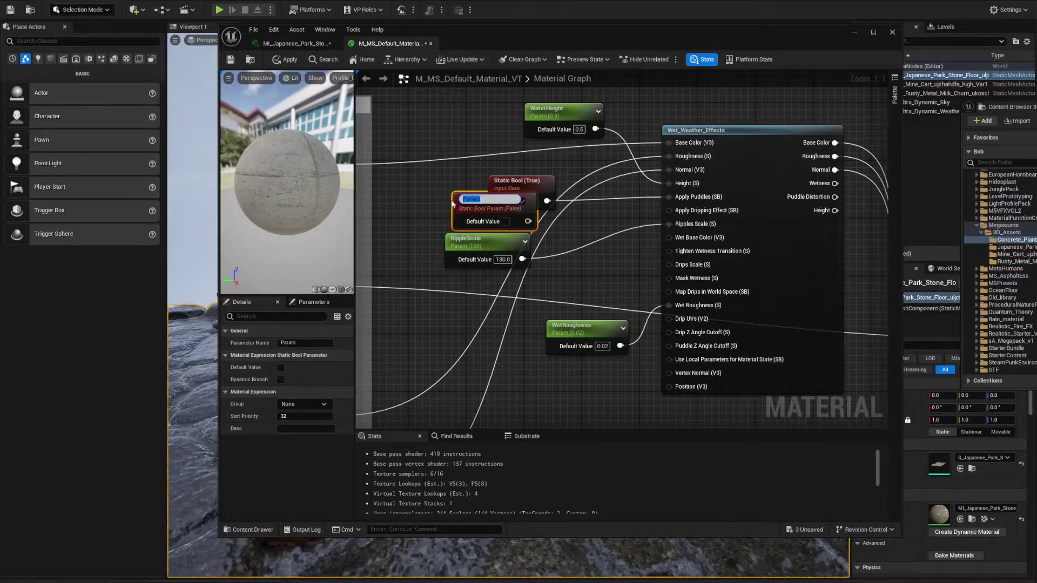
left_click_drag(460, 195, 386, 177)
right_click_drag(518, 180, 517, 187)
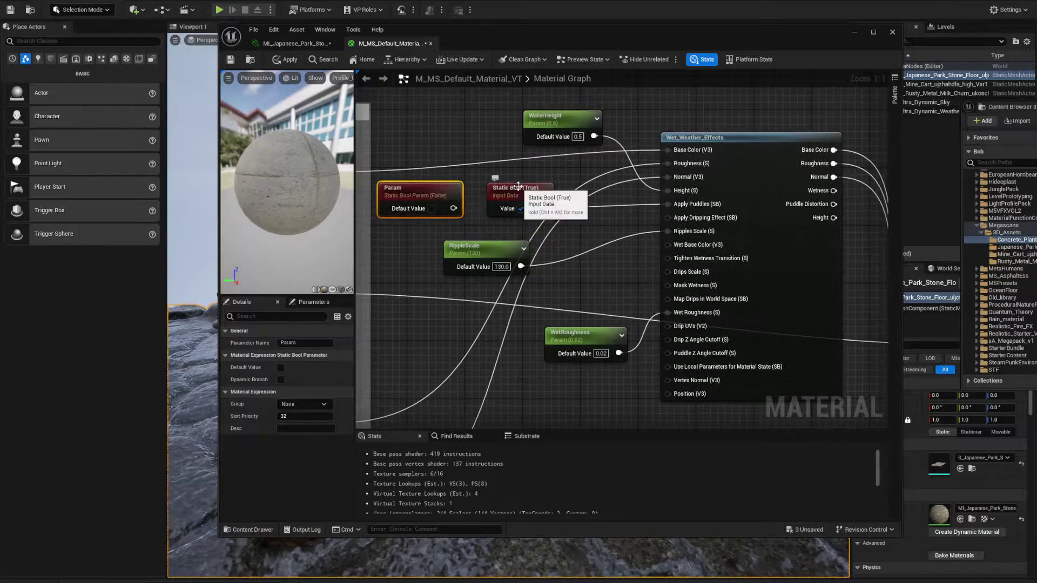
Delete the Static Bool node and connect the static bool parameter to Apply Puddles, with its default value enabled
right_click(510, 184)
key("Escape")
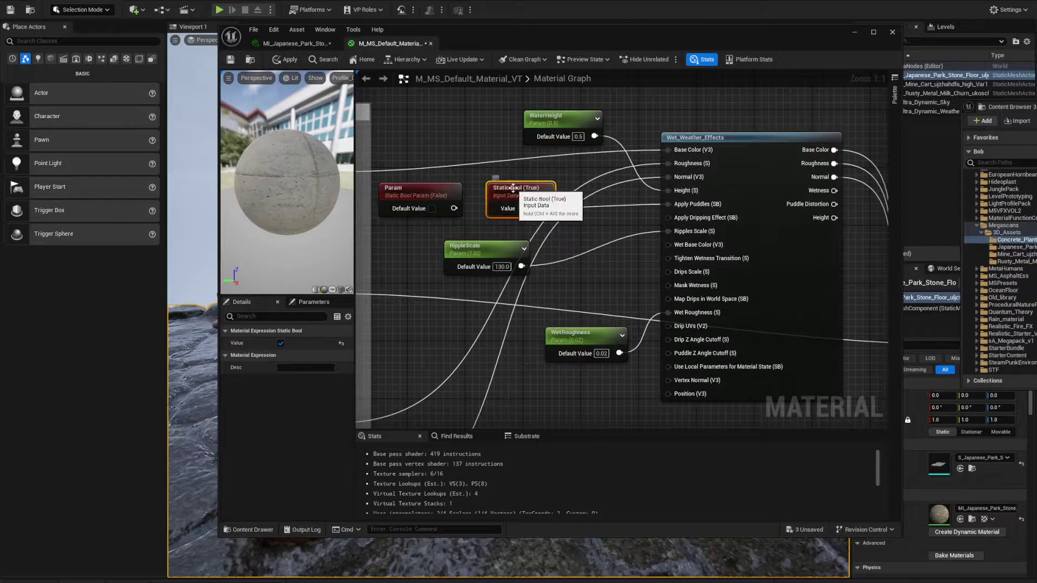
key("Delete")
left_click_drag(436, 189, 669, 207)
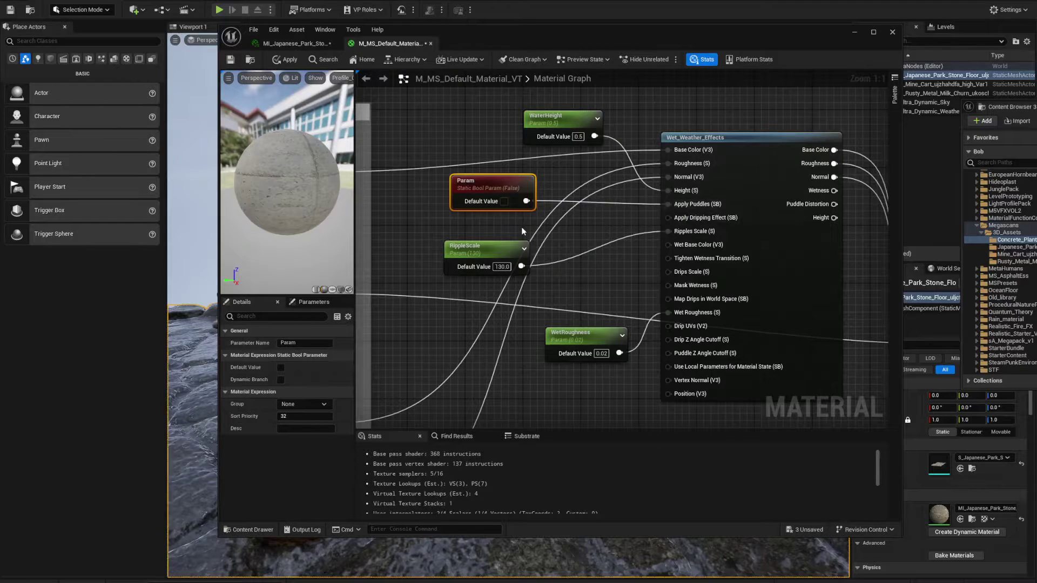
left_click(504, 202)
left_click_drag(492, 186, 456, 136)
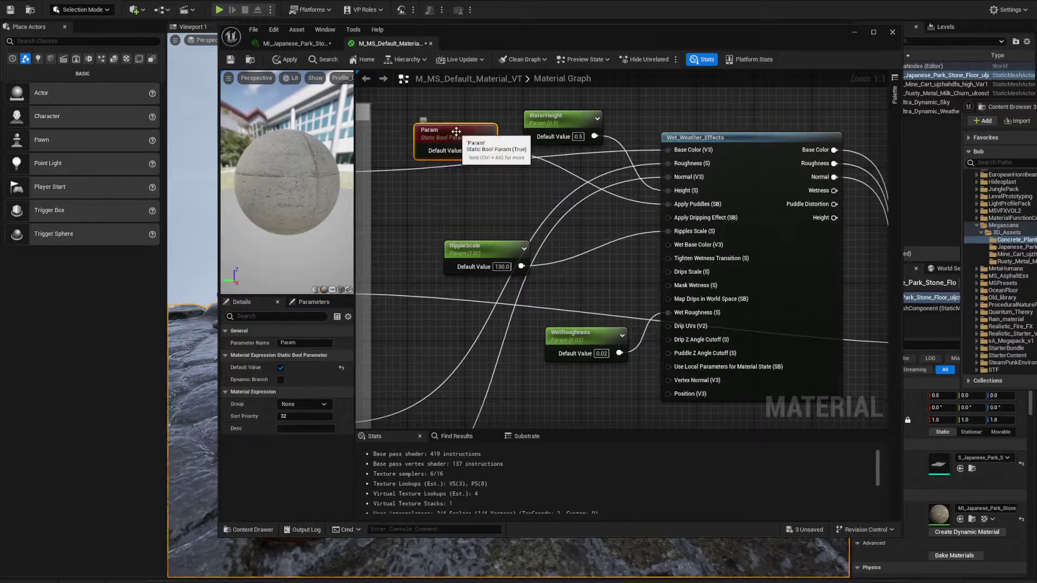
key("F2")
key("ctrl+v")
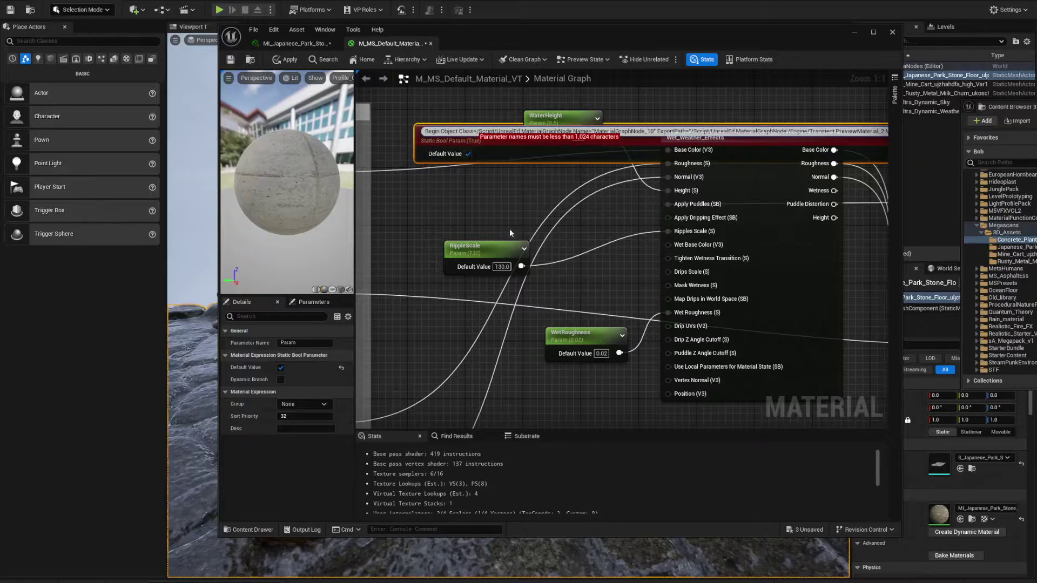
key("ctrl+z")
left_click(482, 228)
Add a copy of the static bool parameter, named Dripping and off by default, feeding the Apply Dripping Effect input
left_click(480, 130)
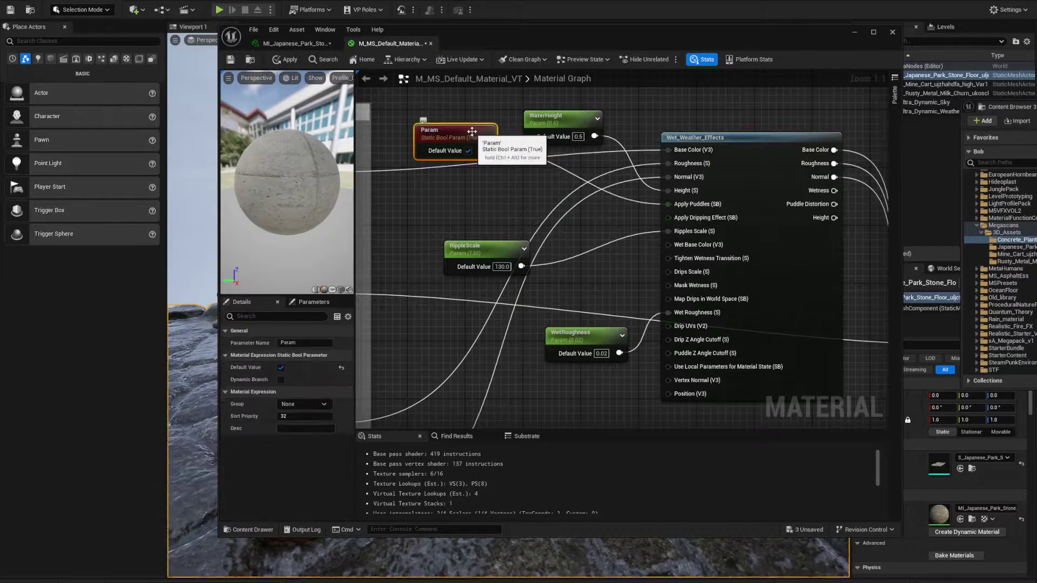
key("ctrl+v")
left_click_drag(595, 241, 668, 218)
left_click(461, 209)
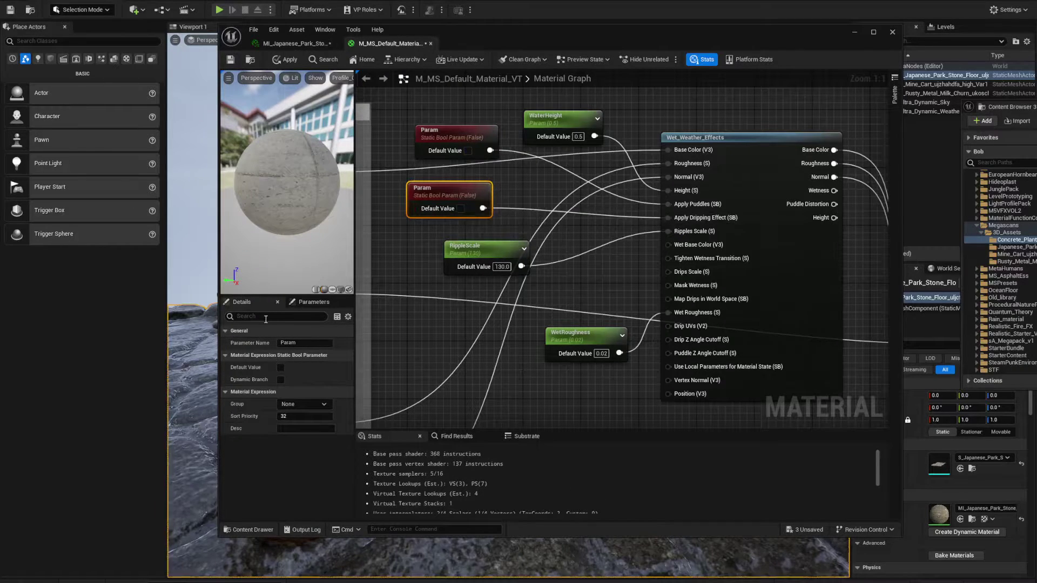
left_click(306, 344)
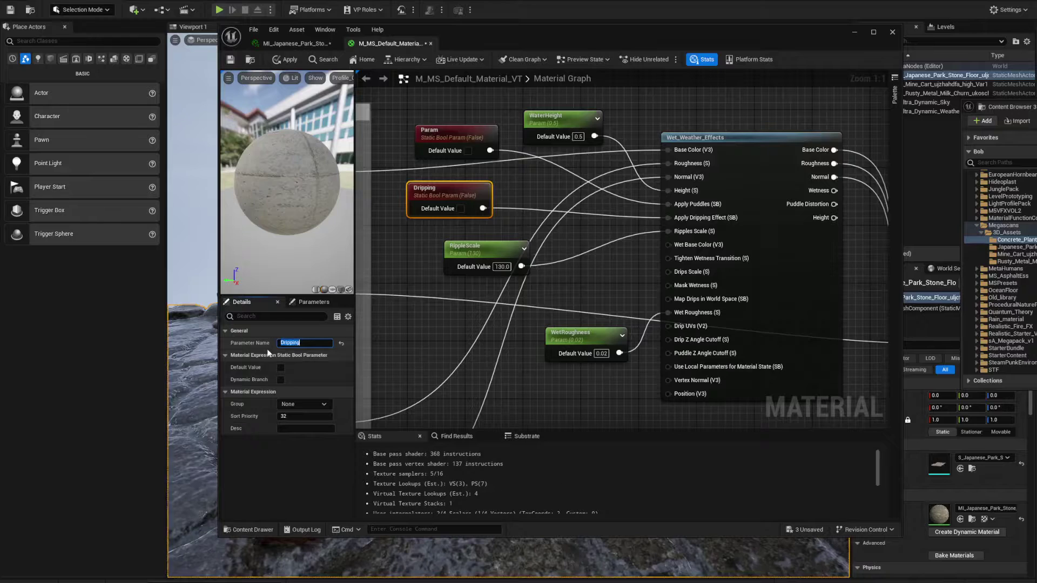
Rename the static bool parameter on Apply Puddles to Puddles and enable its default value
left_click(451, 131)
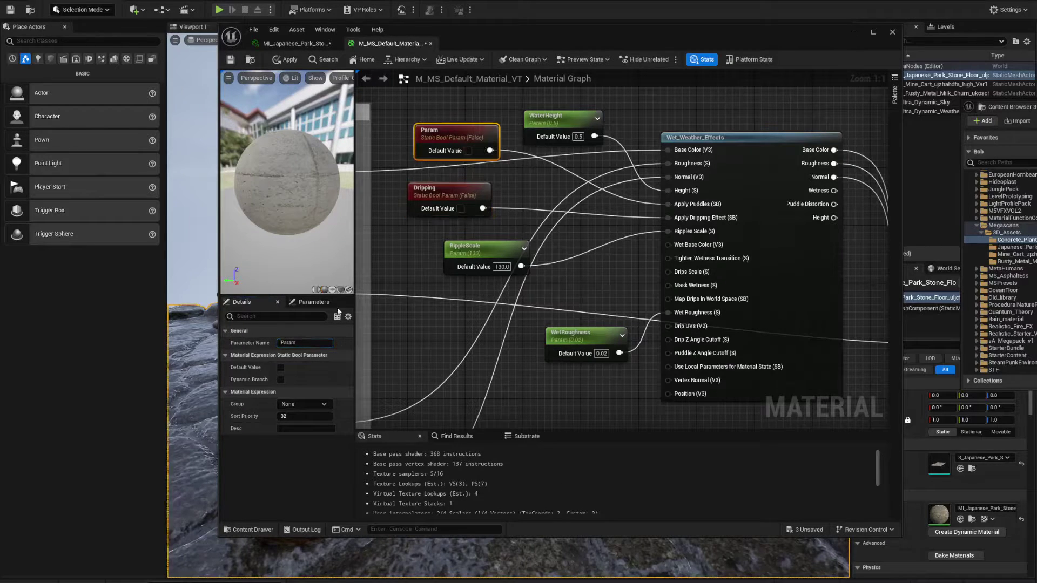
left_click(319, 343)
type("P")
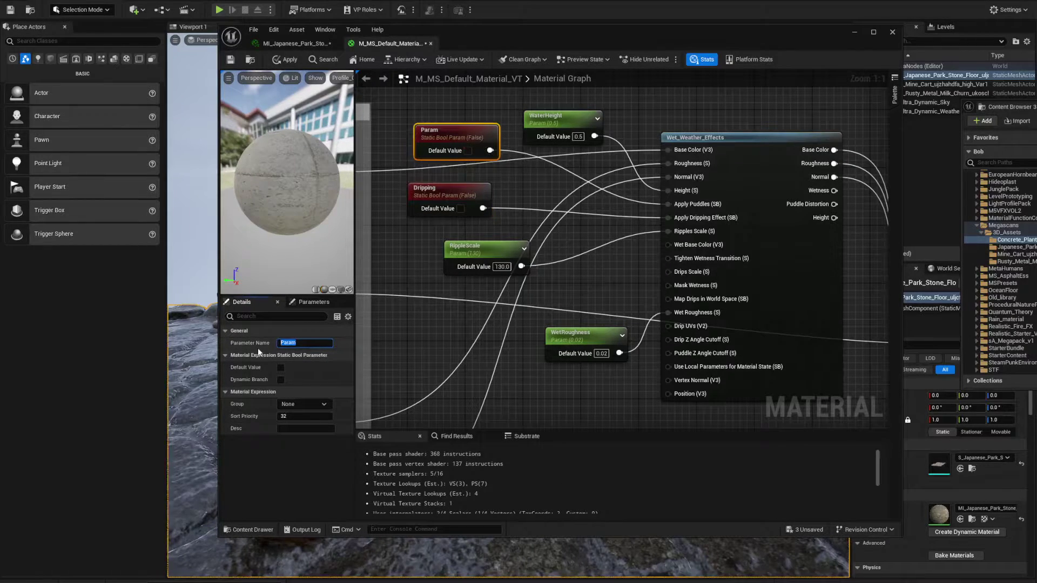
type("uddles")
key("Return")
left_click(468, 150)
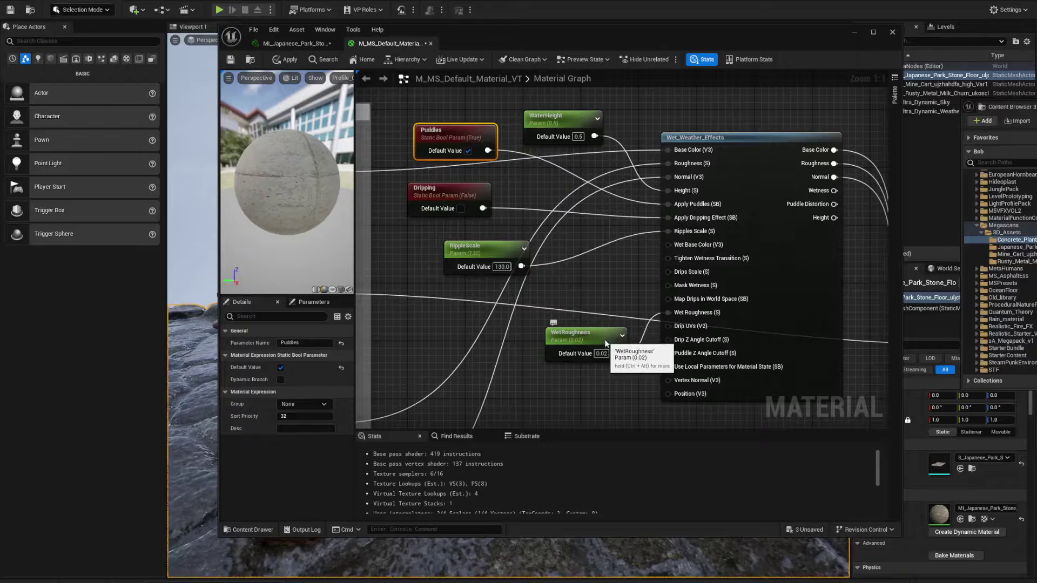
Move the WetRoughness and RippleScale nodes out of the way and connect a new scalar constant to Drips Scale
left_click_drag(605, 343, 576, 380)
left_click_drag(494, 250, 436, 235)
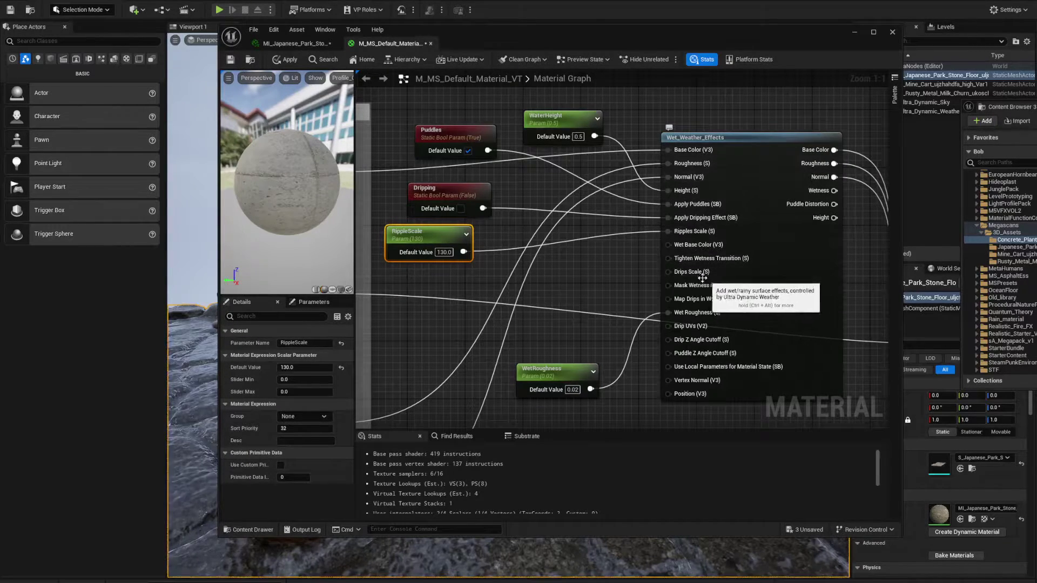
left_click(566, 267)
left_click_drag(620, 288, 669, 272)
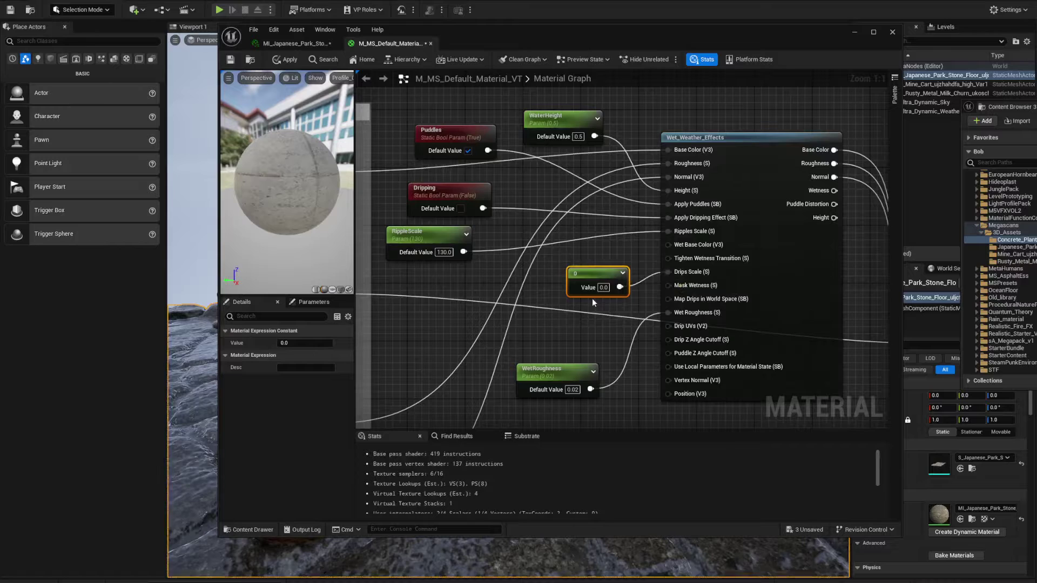
key("ctrl+v")
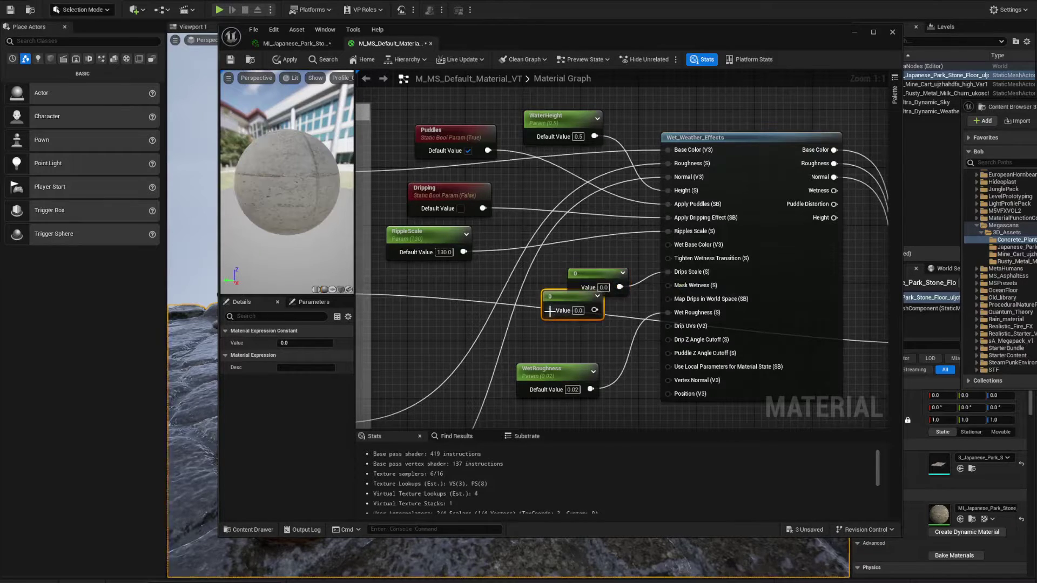
left_click_drag(555, 296, 530, 310)
key("Delete")
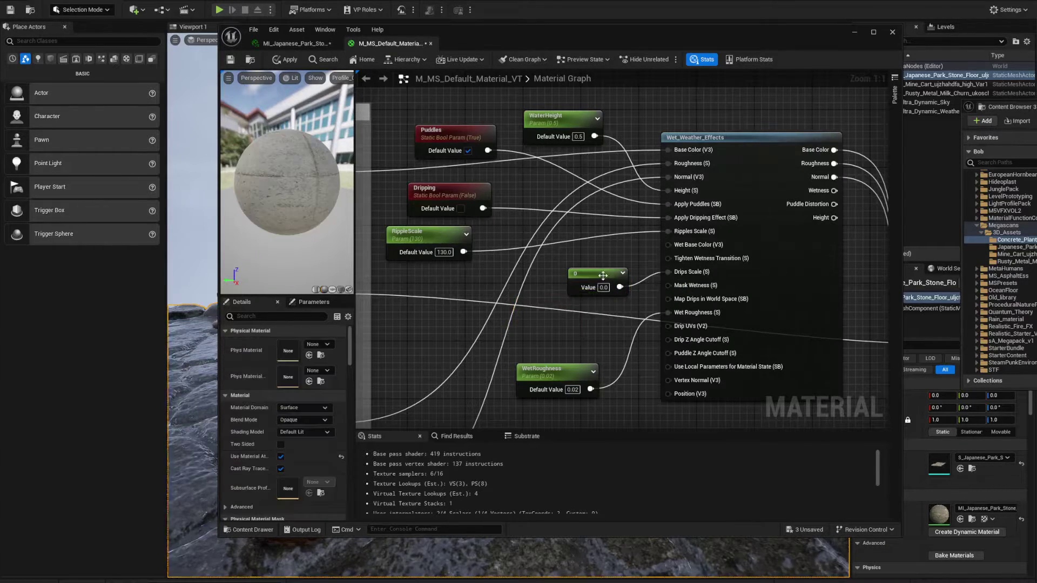
Convert the constant feeding Drips Scale to a scalar parameter with a default value of 130
left_click_drag(620, 287, 679, 275)
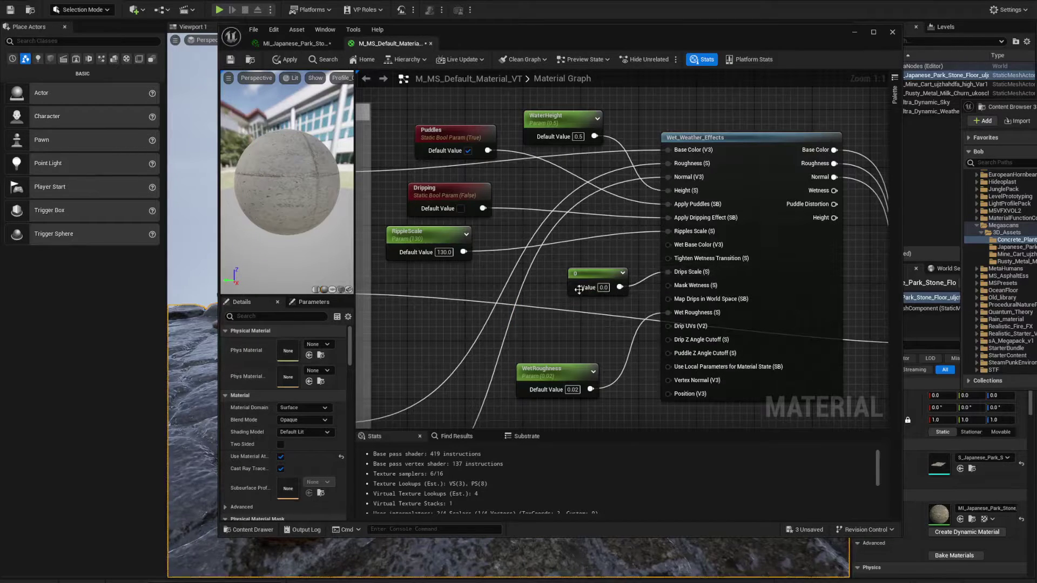
left_click(596, 280)
right_click(596, 279)
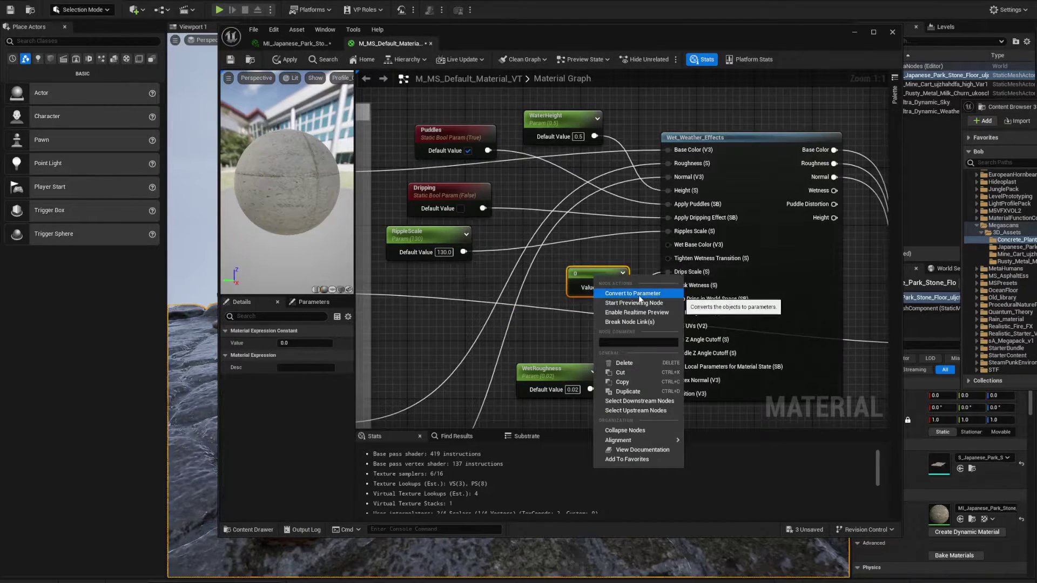
left_click(638, 295)
left_click(304, 367)
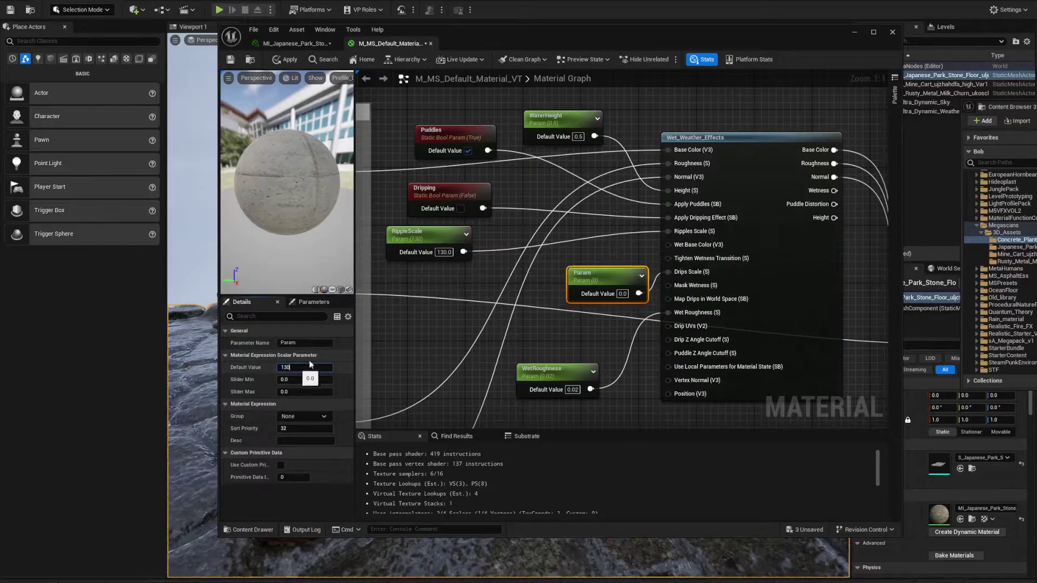
Name the Drips Scale parameter DripScale, move its node away from Wet_Weather_Effects and save the material
left_click(312, 343)
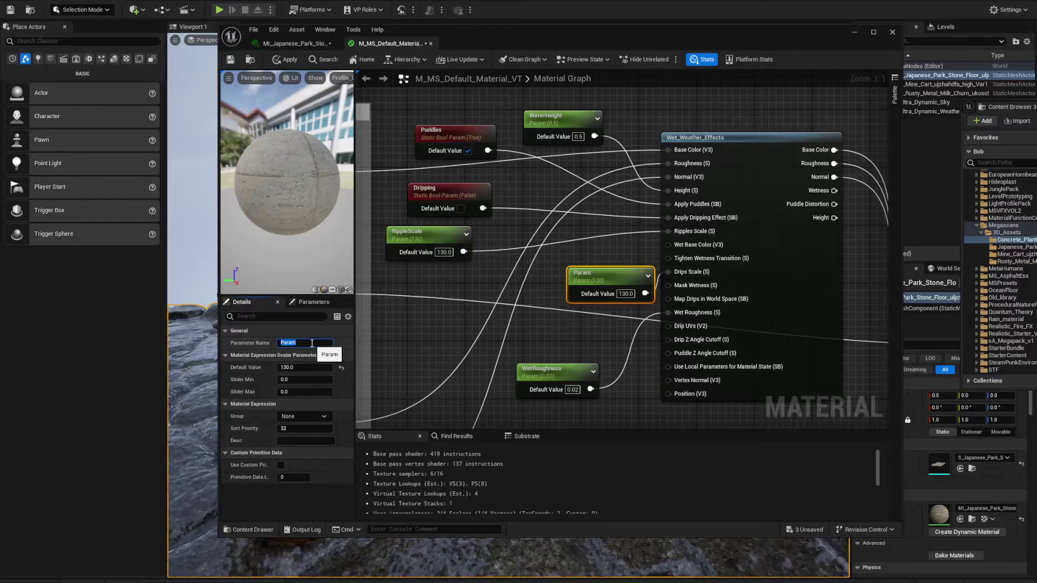
type("DripScale")
key("Return")
left_click_drag(630, 272, 579, 274)
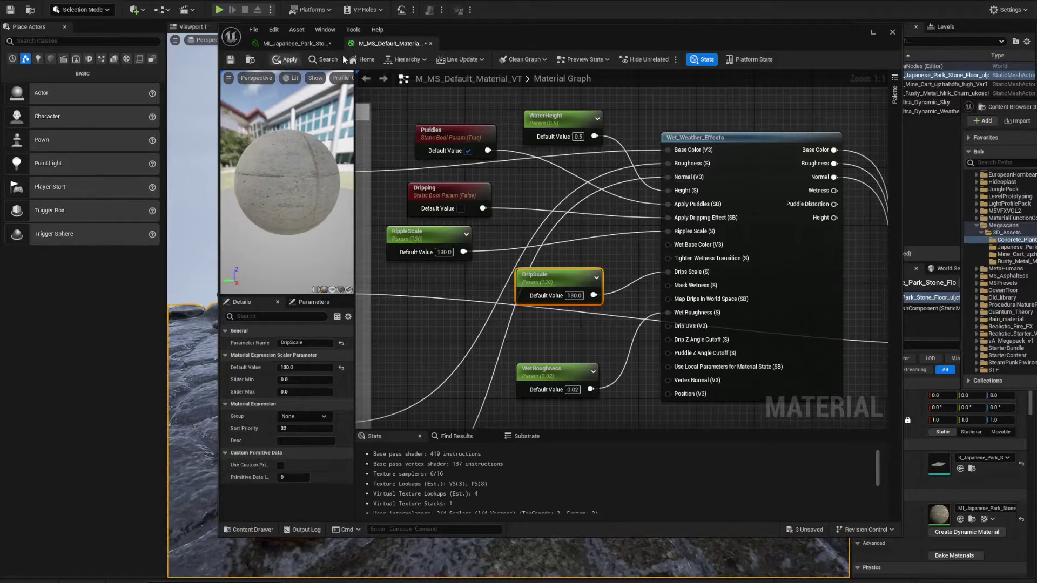
left_click(230, 59)
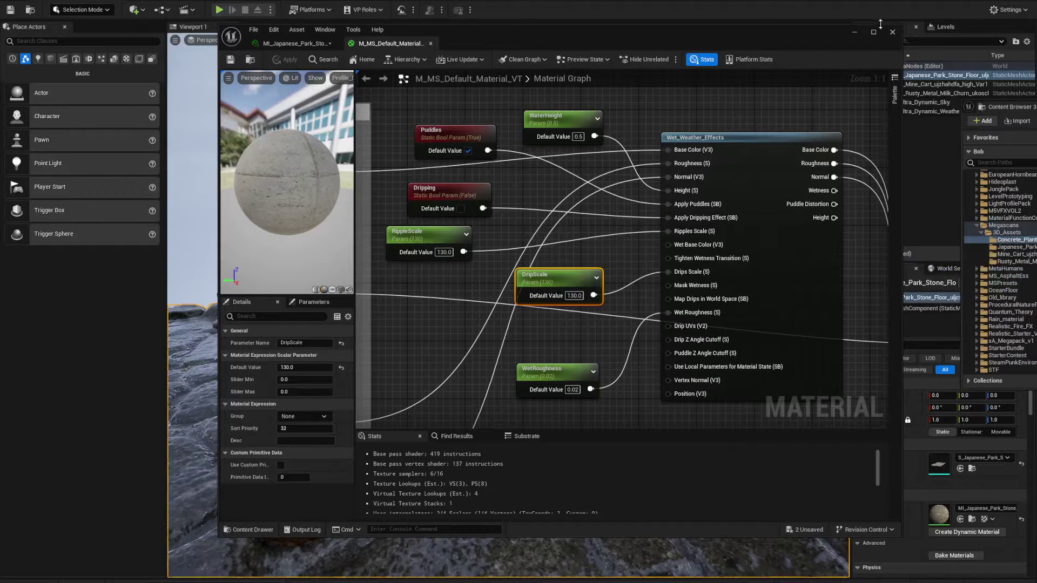
Review the scalar and static switch parameters in the stone floor's material instance and close the editor window
left_click(296, 44)
left_click_drag(513, 37, 841, 65)
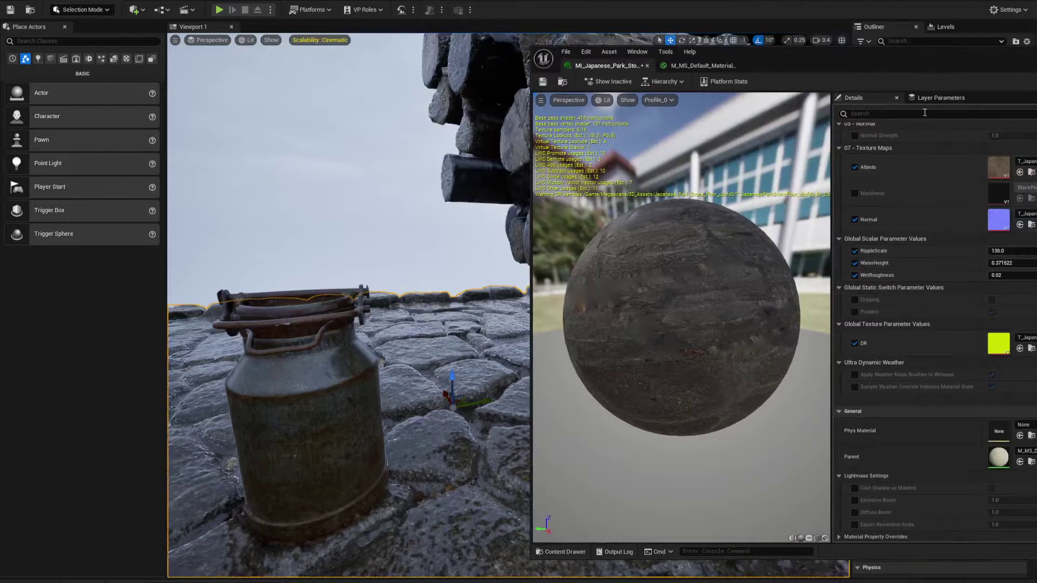
left_click_drag(956, 65, 632, 35)
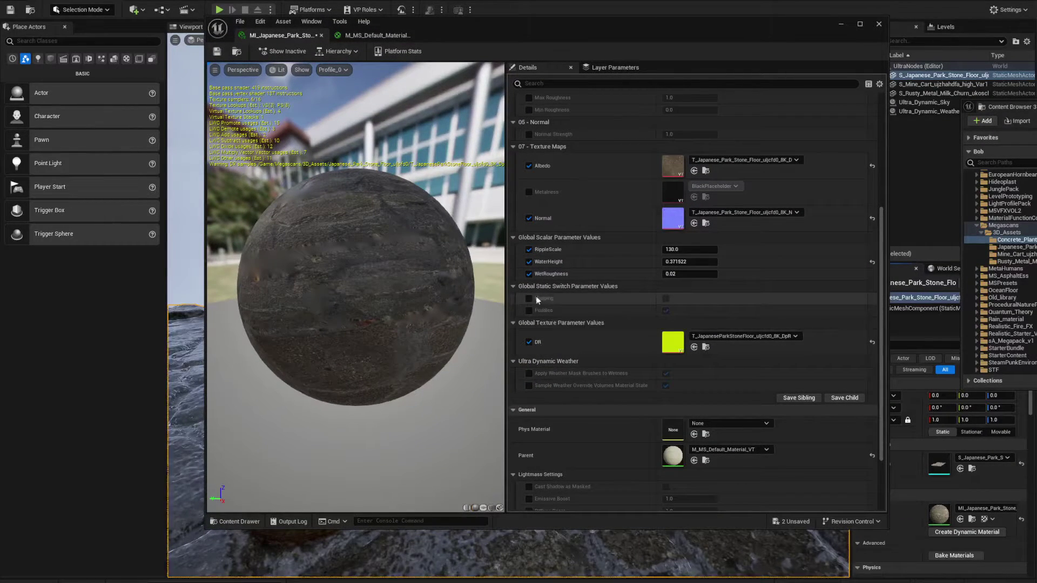
left_click_drag(605, 20, 642, 31)
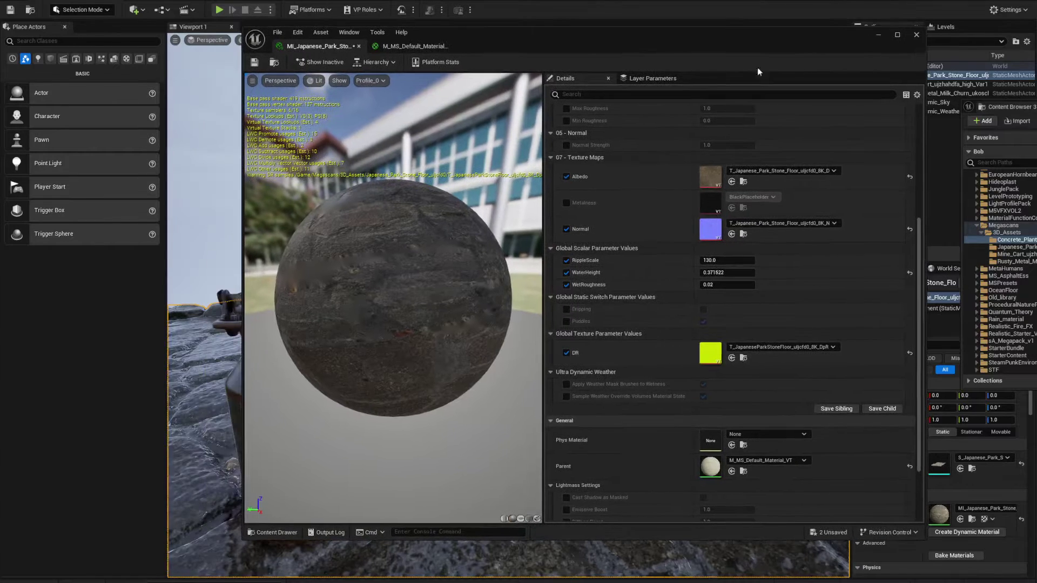
left_click(916, 35)
Select the rusty metal milk churn and open its material instance beside the viewport at the global parameter values
left_click(650, 245)
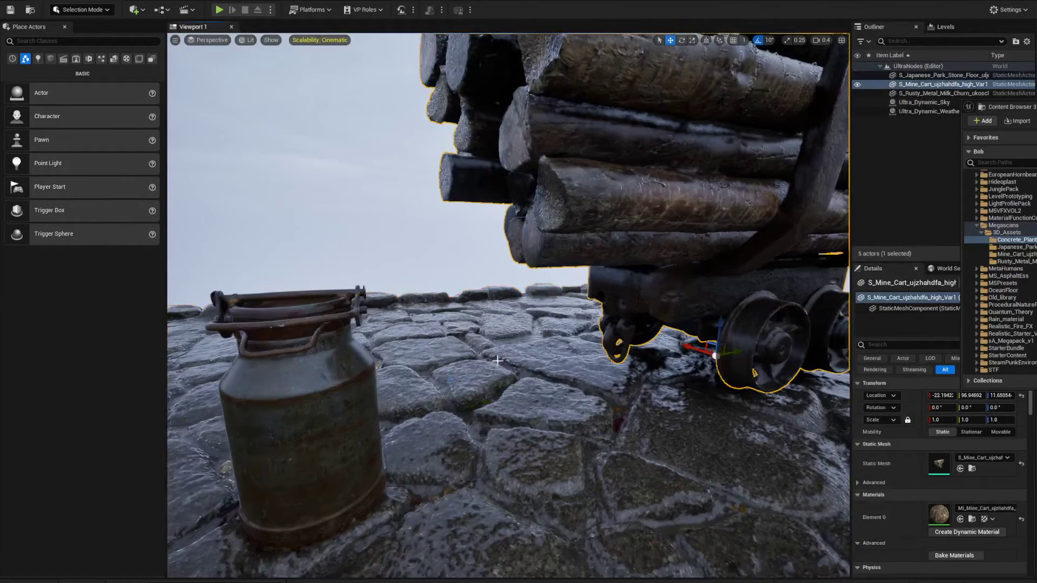
left_click(313, 435)
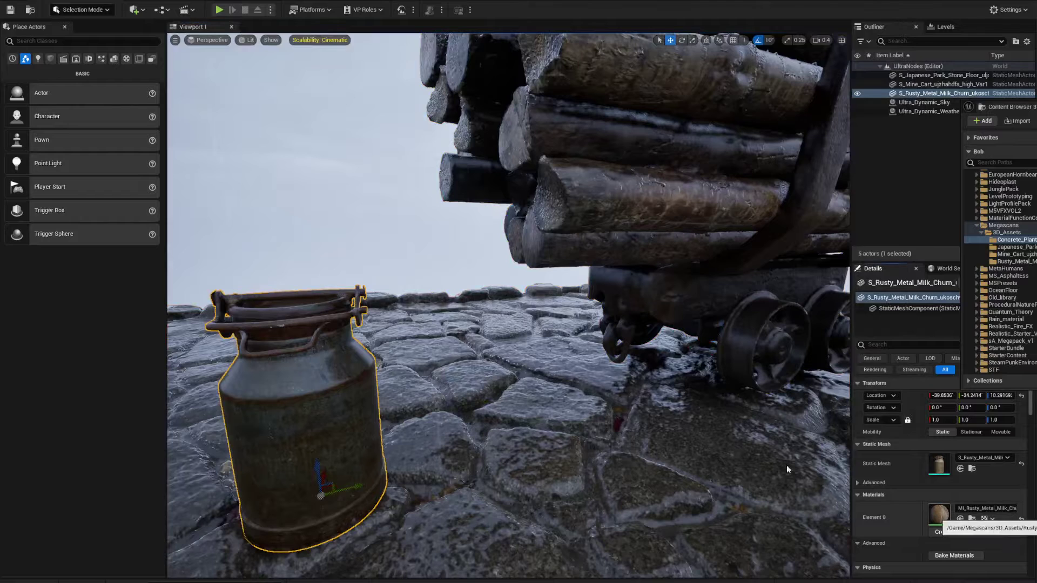
double_click(939, 515)
left_click_drag(616, 34, 770, 28)
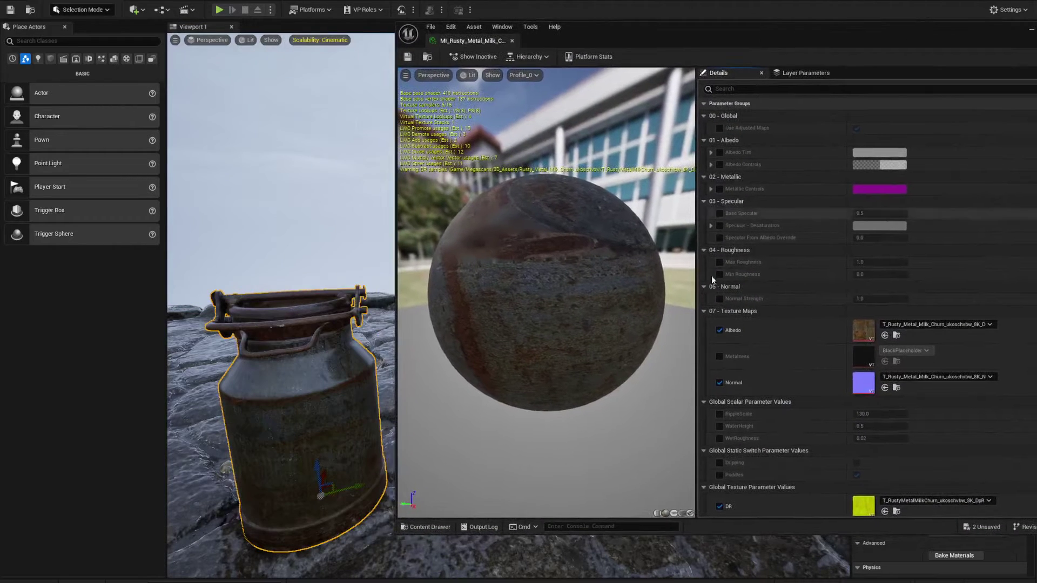
scroll(767, 371, "down", 5)
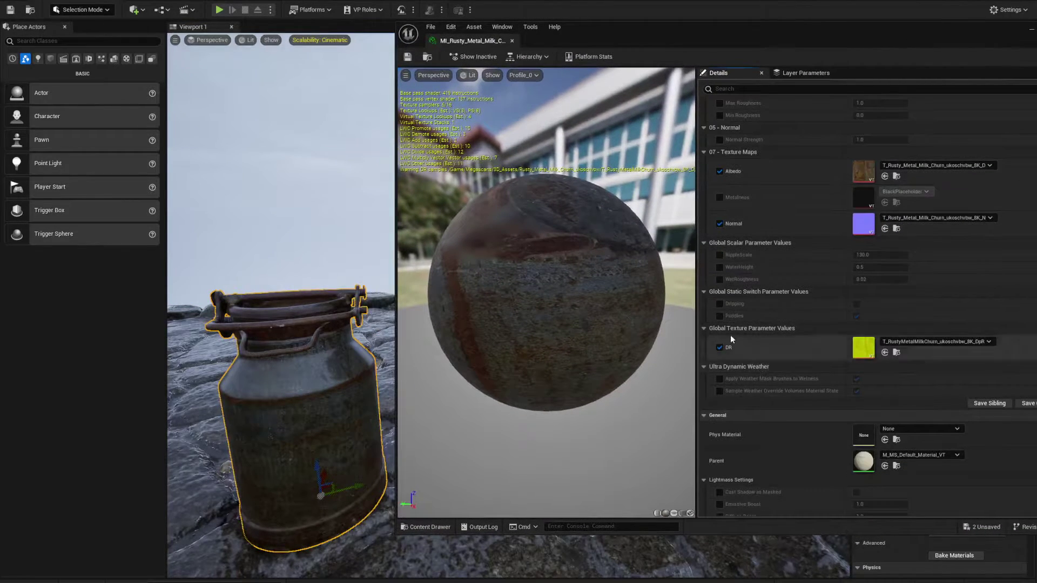
Override the milk churn's static switches, turning Puddles off and Dripping on
left_click(720, 316)
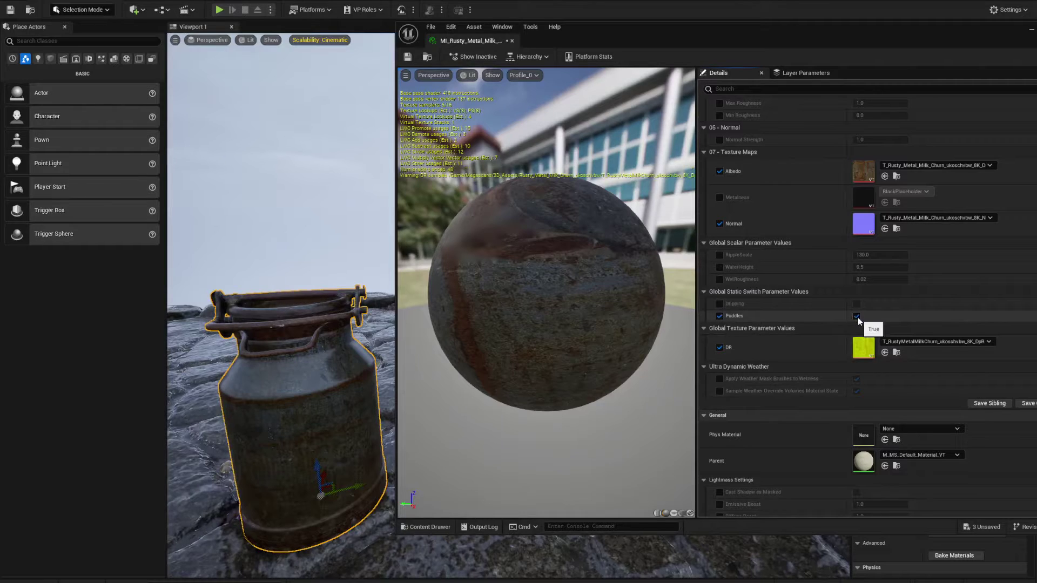
left_click(858, 316)
left_click(719, 292)
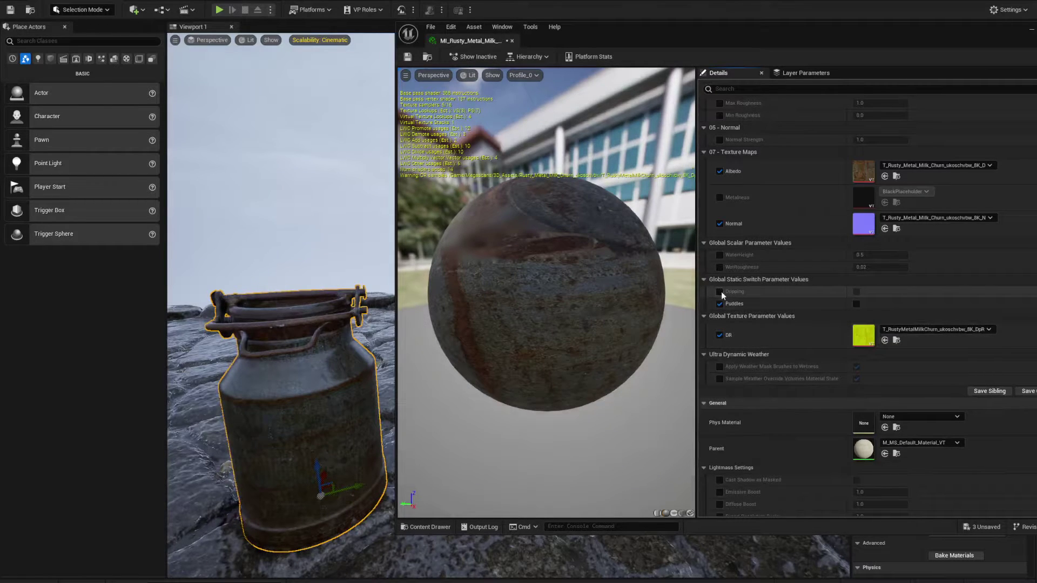
left_click(857, 293)
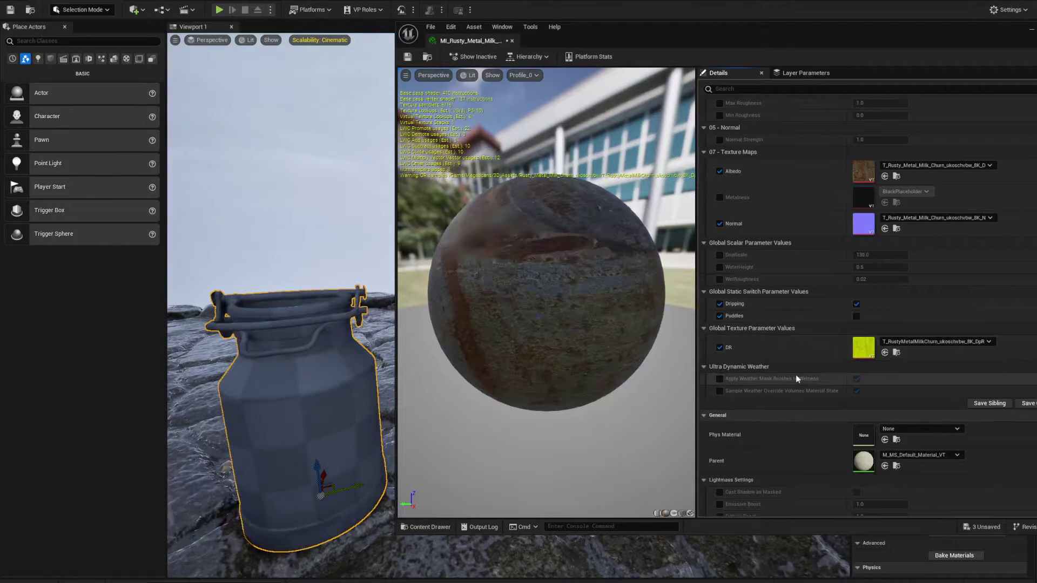
Override WaterHeight and DripScale on the milk churn, keeping WaterHeight at 0.5 and setting DripScale to about 48
right_click_drag(281, 352, 316, 416)
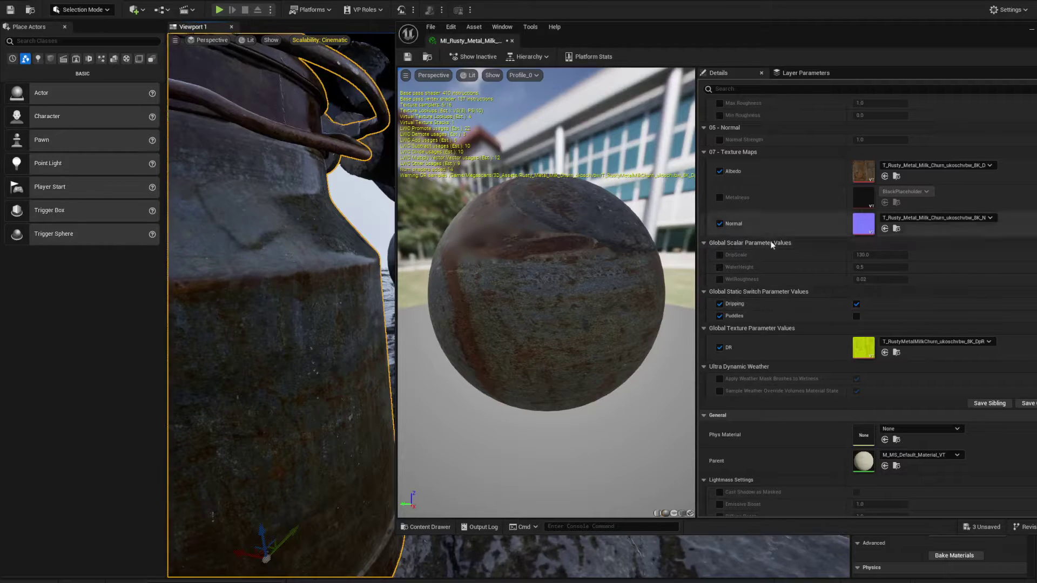
scroll(783, 243, "down", 3)
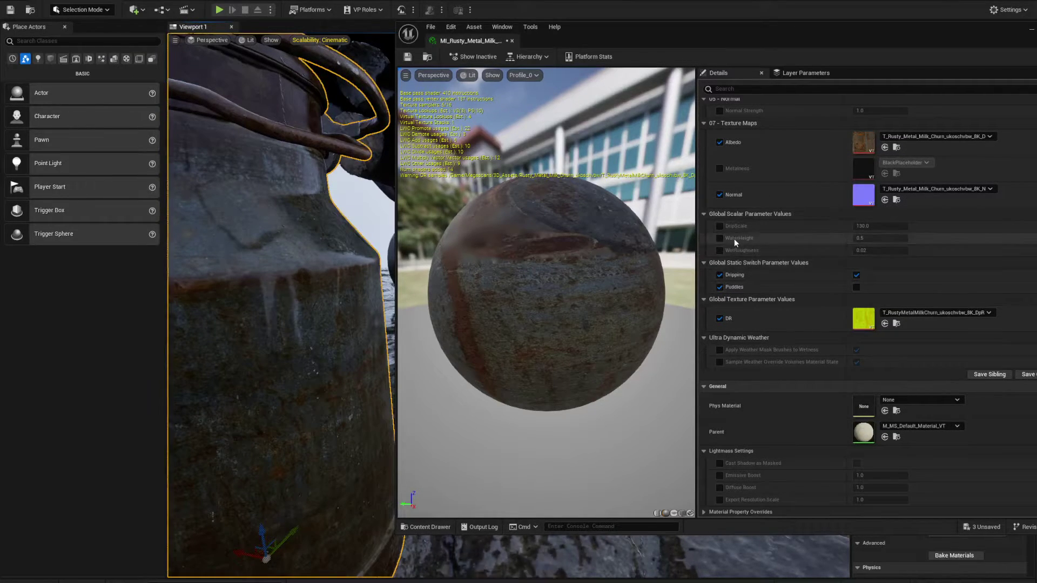
left_click(721, 239)
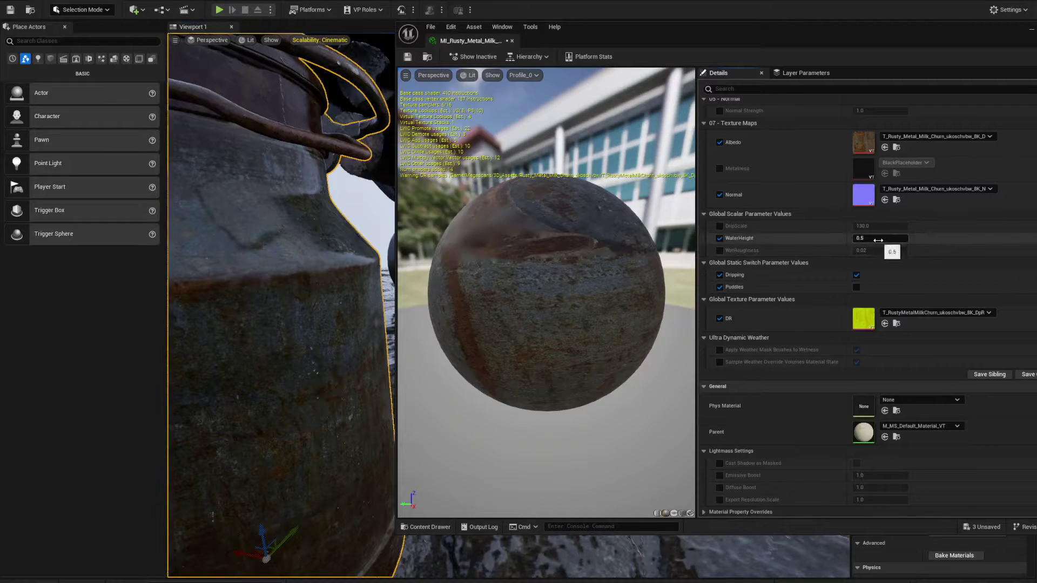
mouse_move(876, 238)
left_mouse_down()
mouse_move(897, 238)
mouse_move(870, 238)
mouse_move(883, 239)
left_mouse_up()
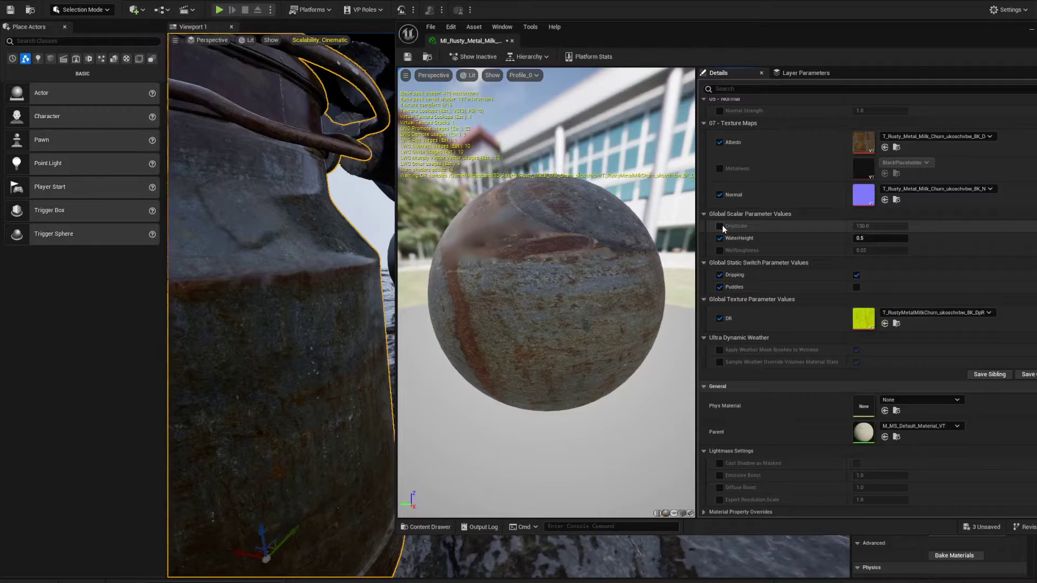
left_click(720, 226)
left_click(875, 226)
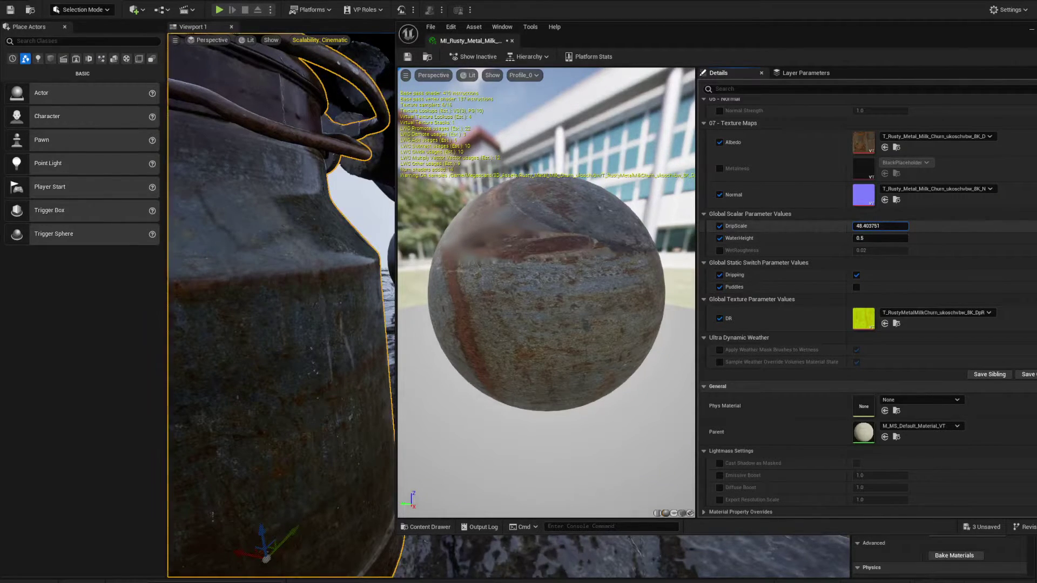
left_click_drag(875, 226, 884, 226)
Tune the milk churn's drips with DripScale at about 22.4 and WaterHeight at about 0.52
right_click_drag(325, 330, 264, 340)
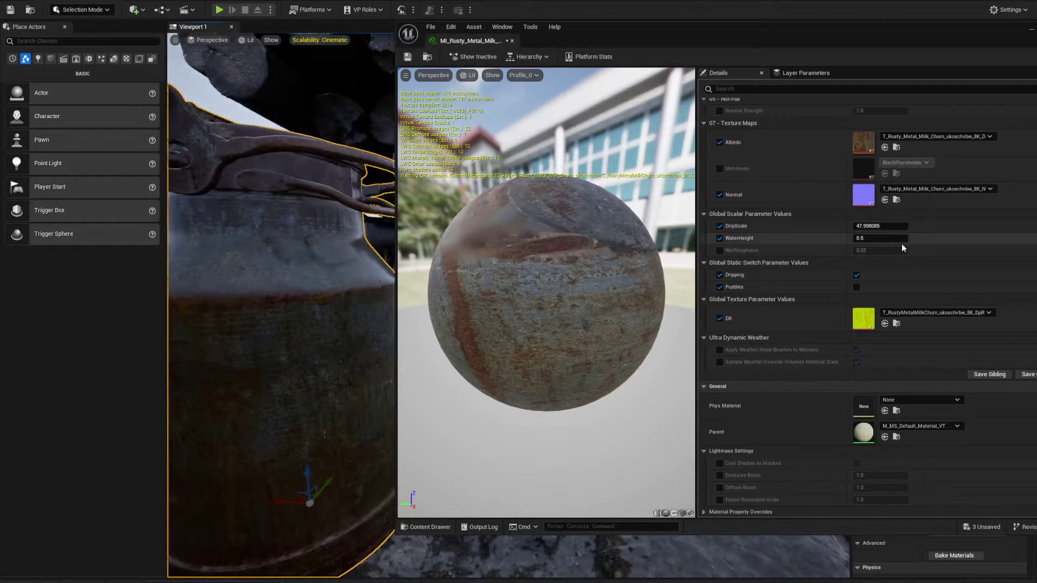
left_click_drag(875, 240, 875, 239)
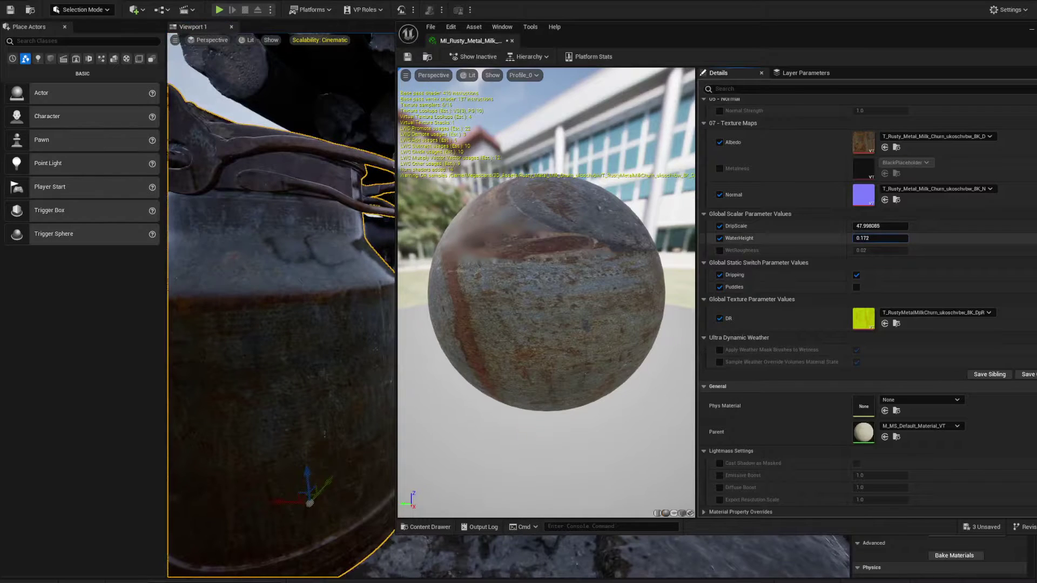
right_click_drag(303, 308, 303, 308)
right_click_drag(335, 367, 335, 368)
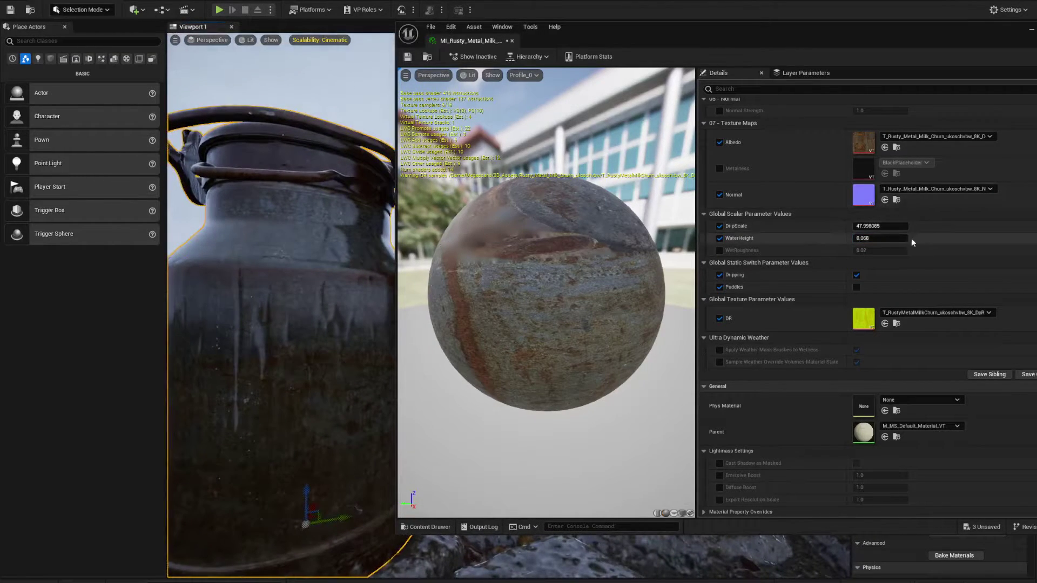
mouse_move(873, 226)
left_mouse_down()
mouse_move(905, 227)
mouse_move(875, 226)
left_mouse_up()
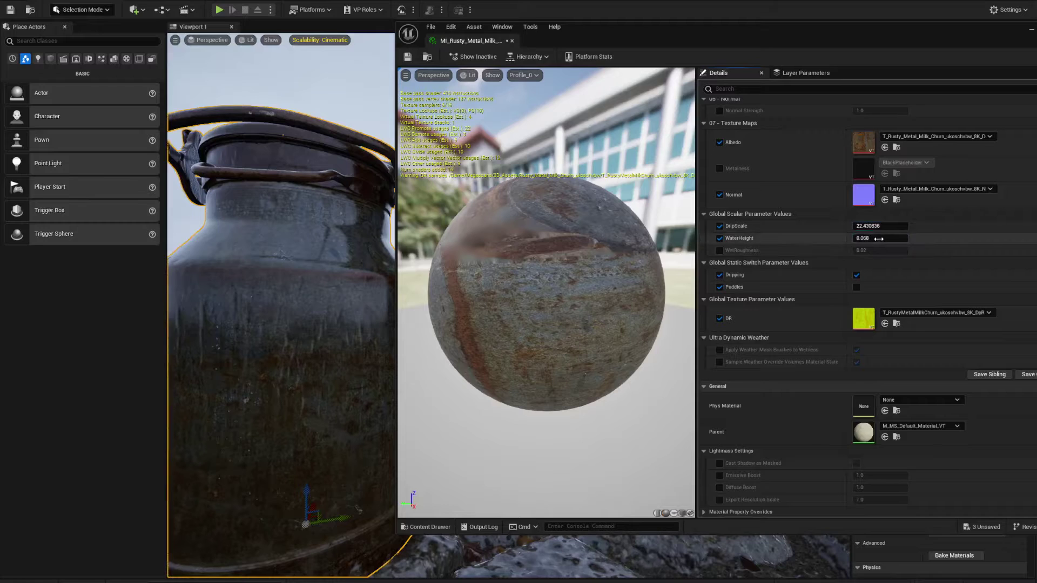
mouse_move(881, 238)
left_mouse_down()
mouse_move(899, 238)
mouse_move(884, 239)
left_mouse_up()
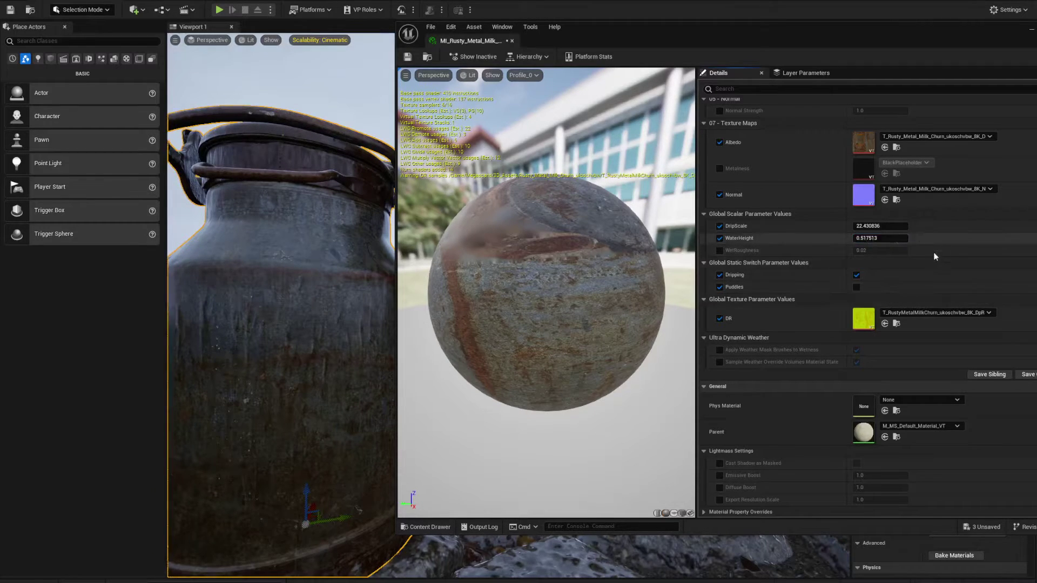
Override WetRoughness on the milk churn, try a value of about 0.27 and undo the value change
left_click(720, 251)
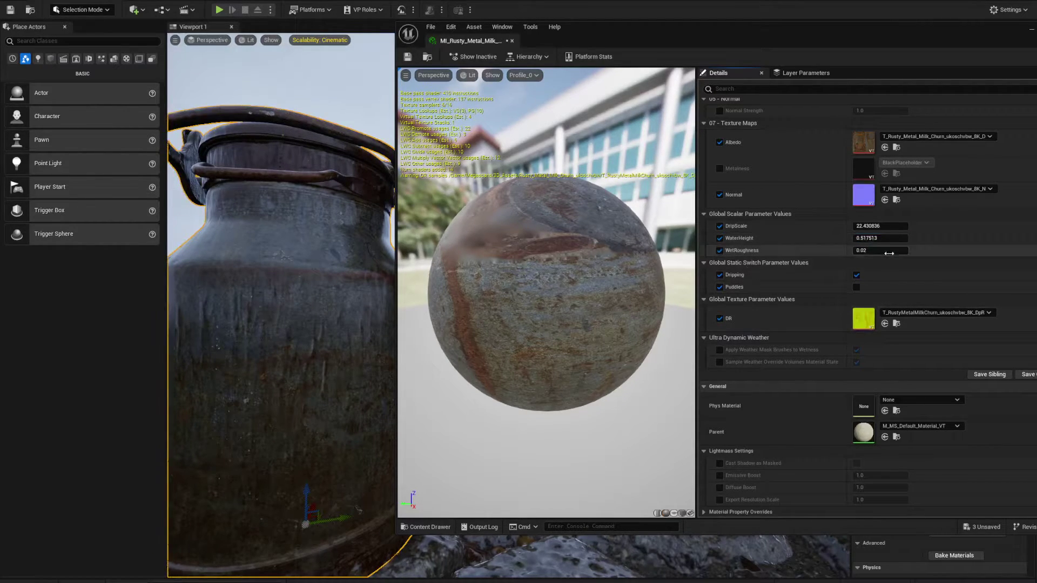
left_click_drag(876, 252, 878, 251)
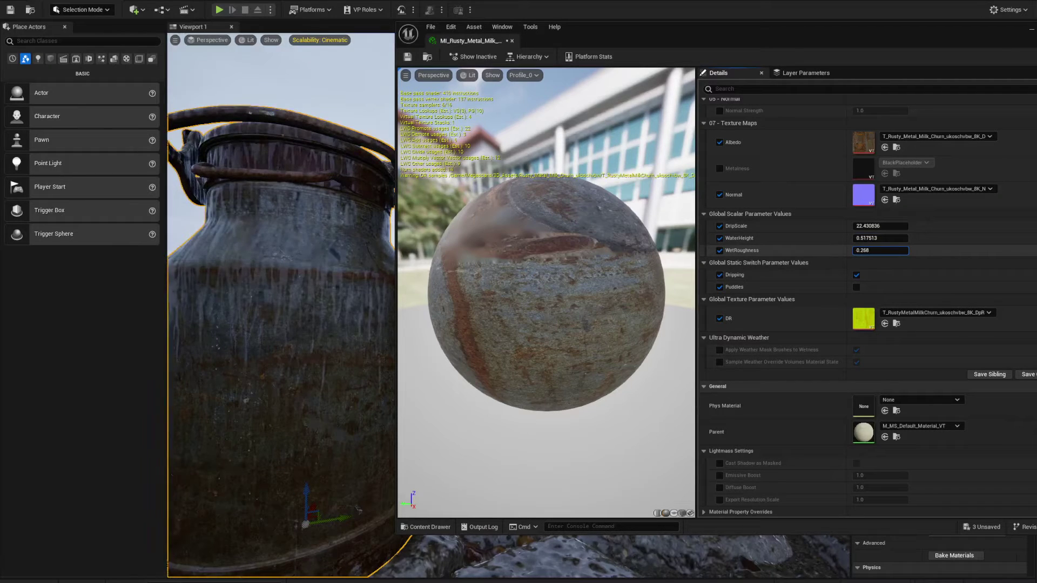
key("ctrl+z")
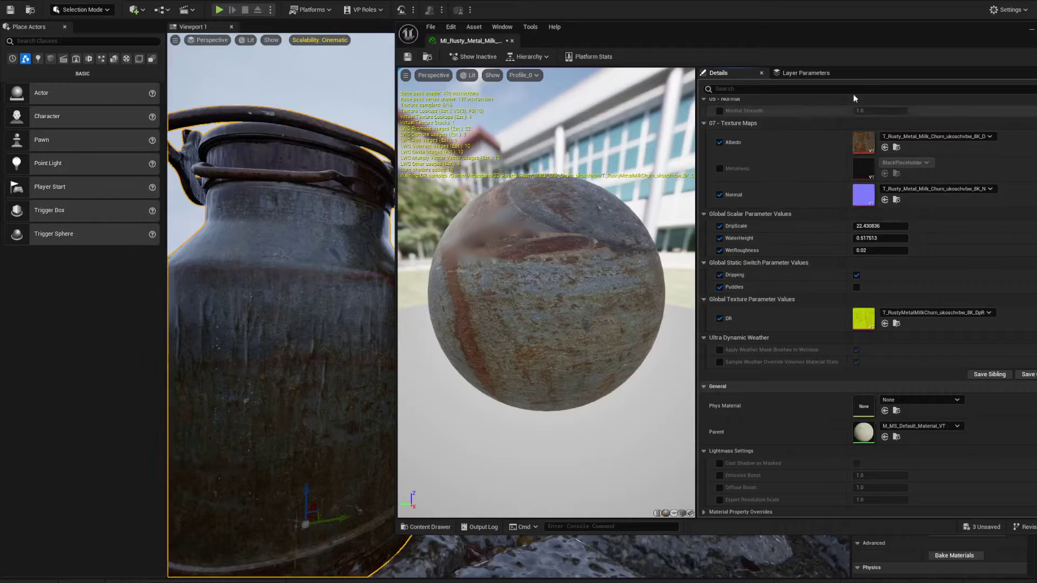
Open the parent material M_MS_Default_Material_VT, examine the Wet_Weather_Effects inputs in its graph and close the editor window
scroll(781, 212, "down", 2)
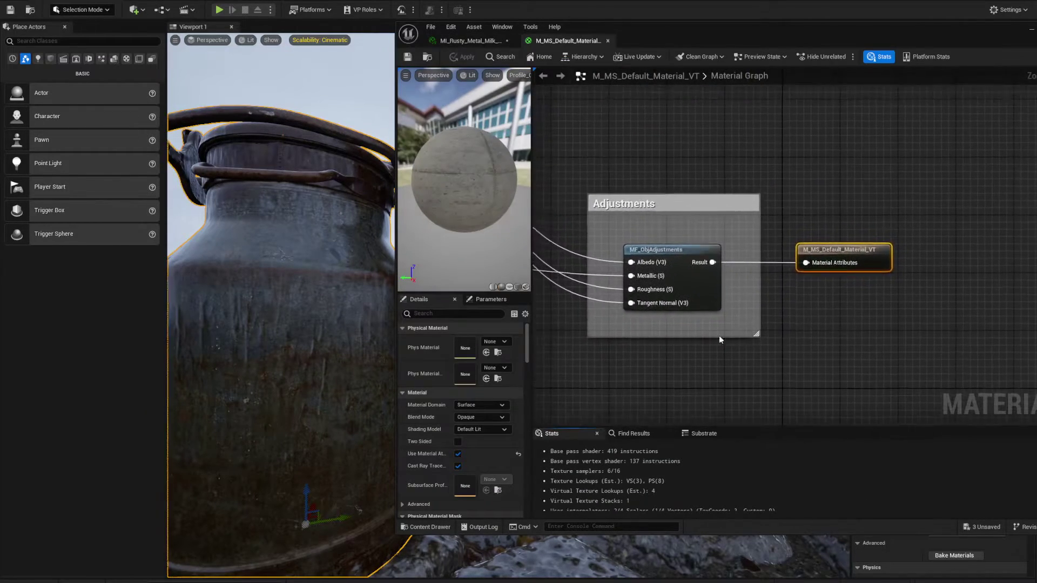
right_click_drag(604, 373, 861, 361)
right_click_drag(682, 323, 804, 381)
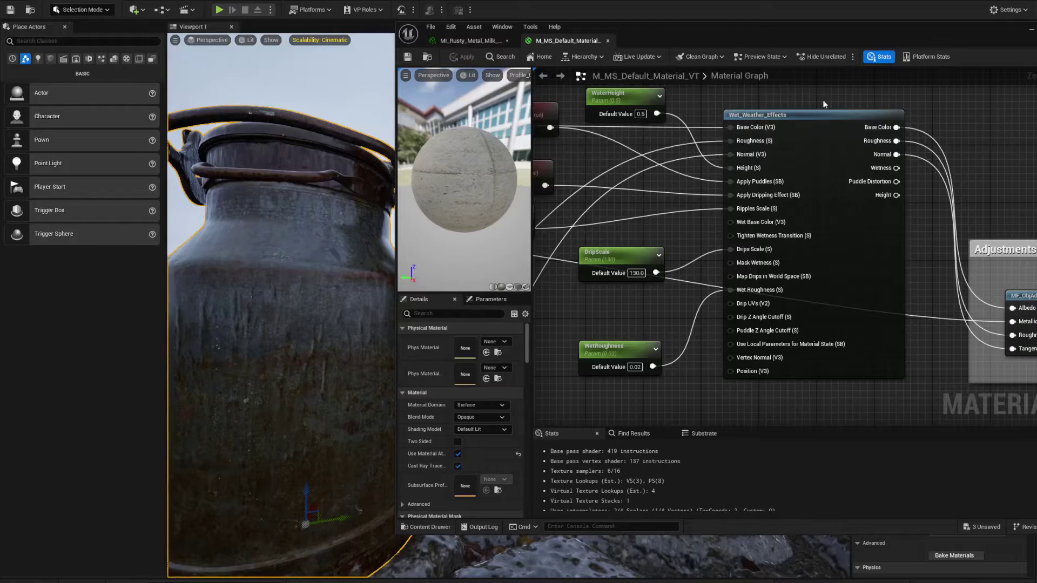
left_click(1031, 29)
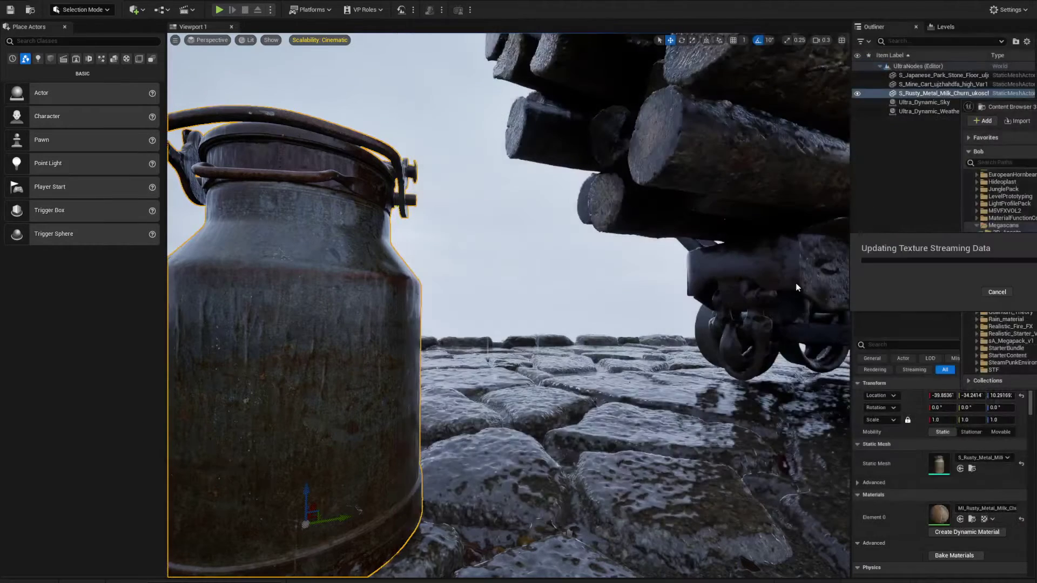
Select the mine cart and open its material instance for editing, keeping the cart in view
right_click_drag(511, 316, 680, 269)
left_click(680, 269)
double_click(939, 515)
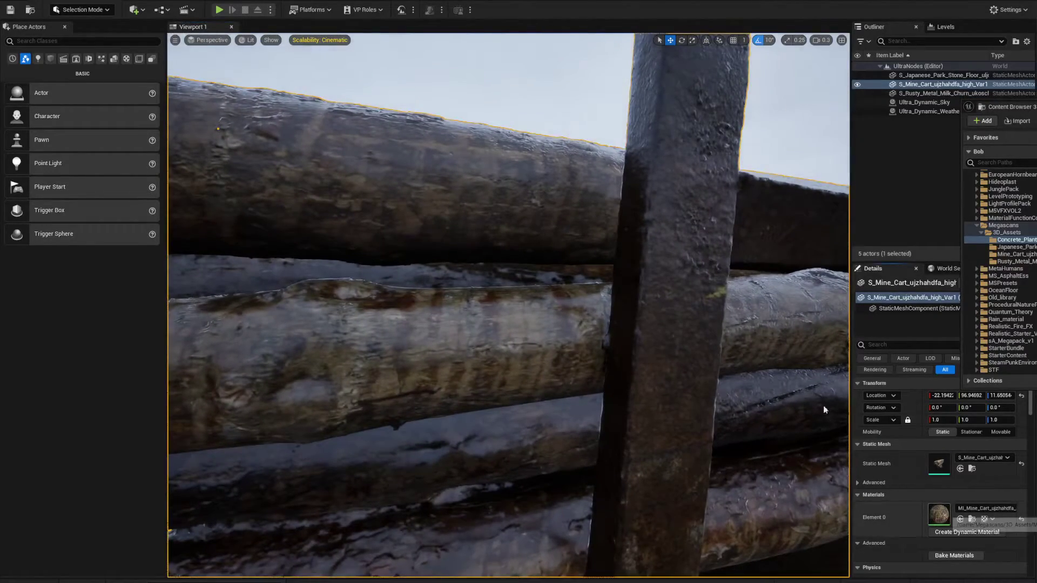
left_click_drag(764, 34, 567, 50)
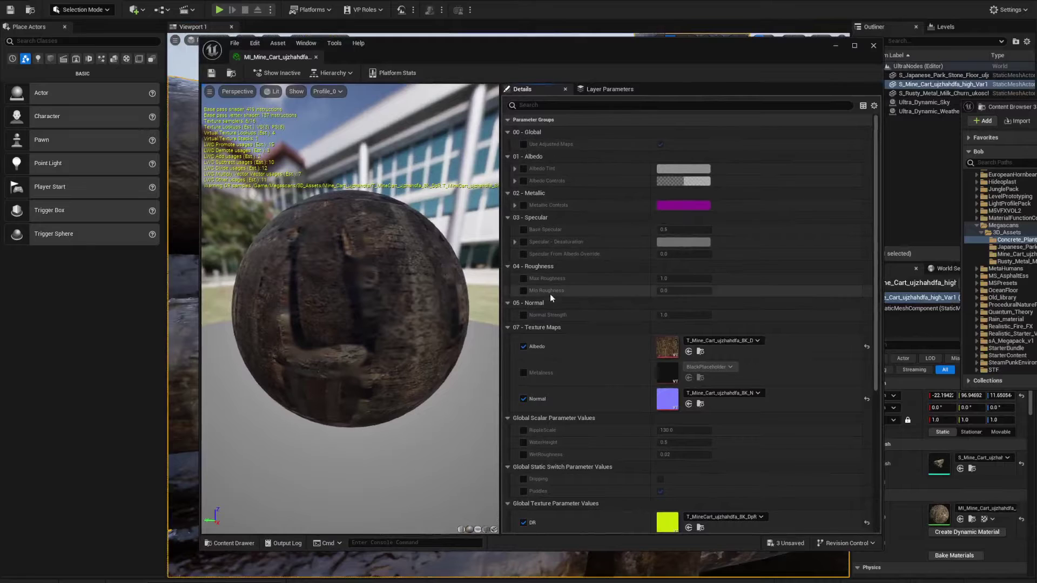
Override the static switches on the mine cart's material instance, disabling Puddles and enabling Dripping
scroll(559, 371, "down", 3)
left_click(524, 406)
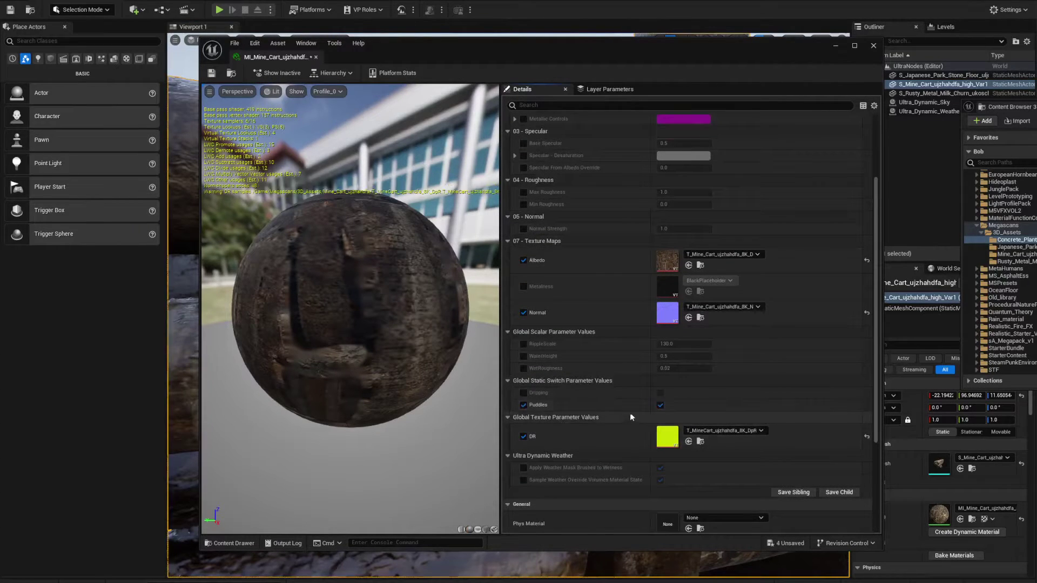
left_click(660, 406)
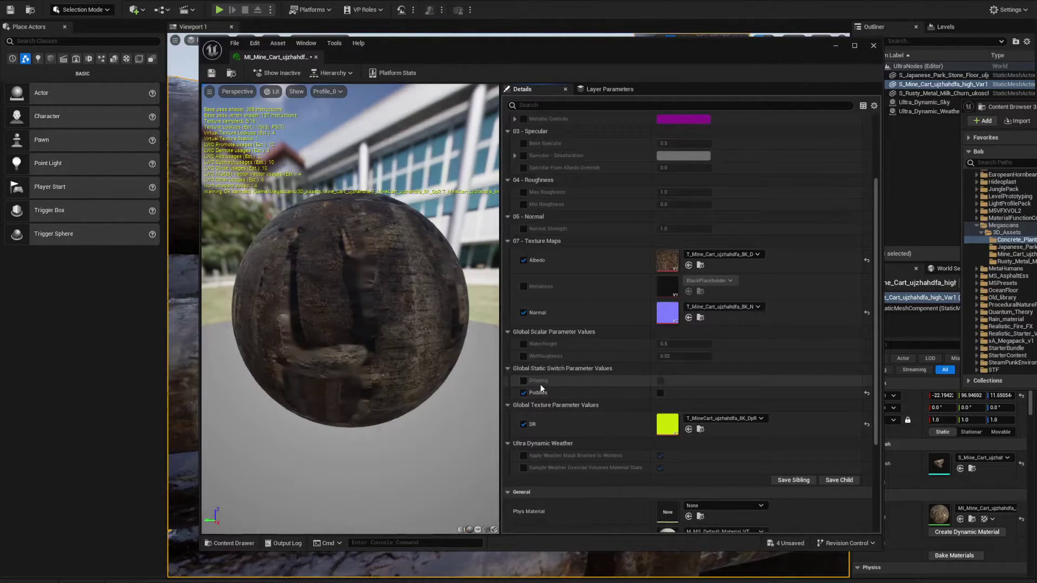
left_click(660, 381)
left_click_drag(562, 53, 1036, 27)
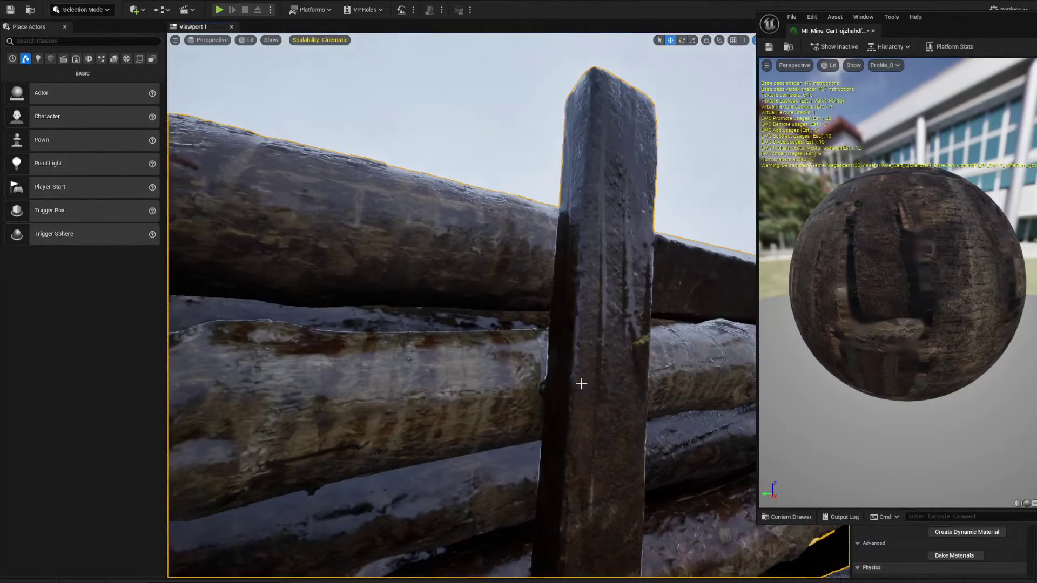
key("s")
right_click_drag(582, 384, 552, 390)
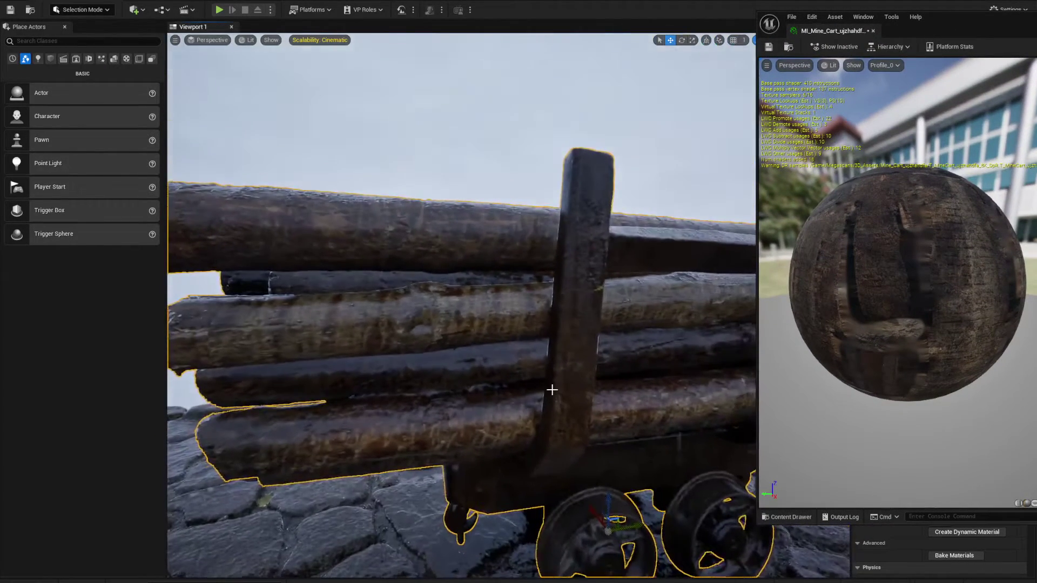
scroll(552, 389, "up", 6)
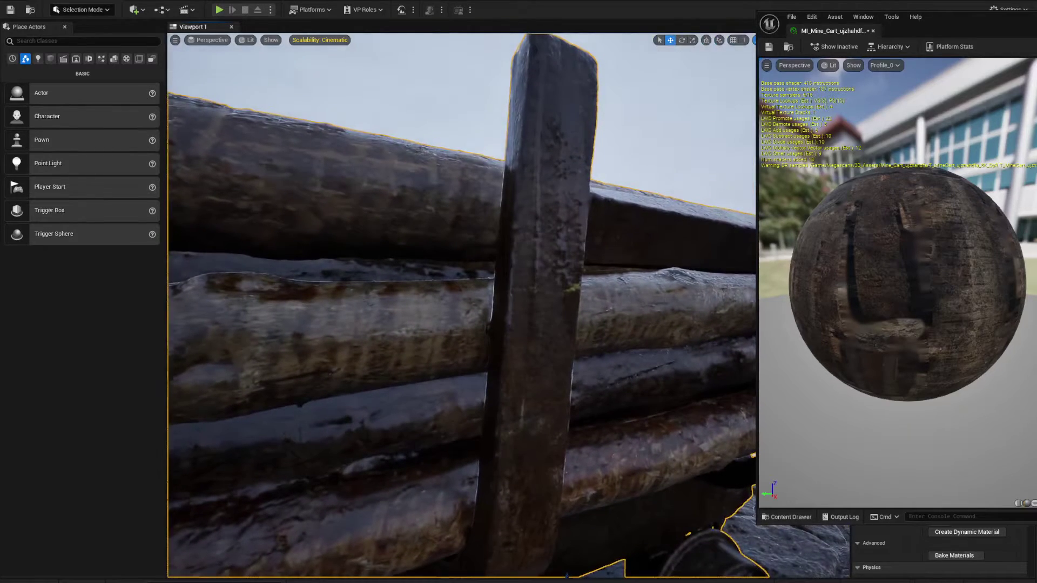
Shrink the material instance window beside the cart, override DripScale and set it to about 33.9
left_click_drag(918, 22, 638, 23)
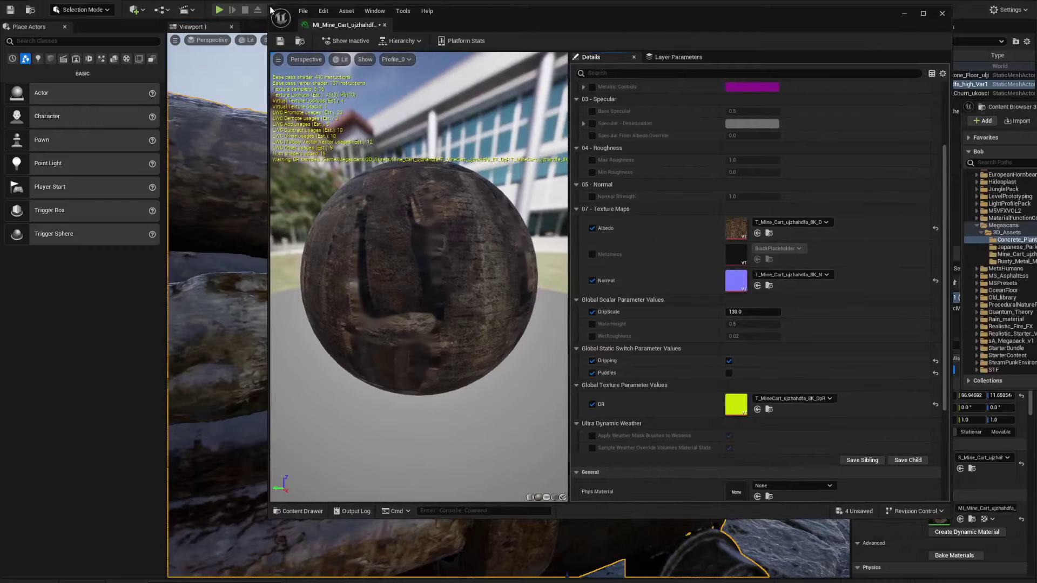
left_click_drag(271, 8, 528, 170)
left_click_drag(737, 181, 816, 1)
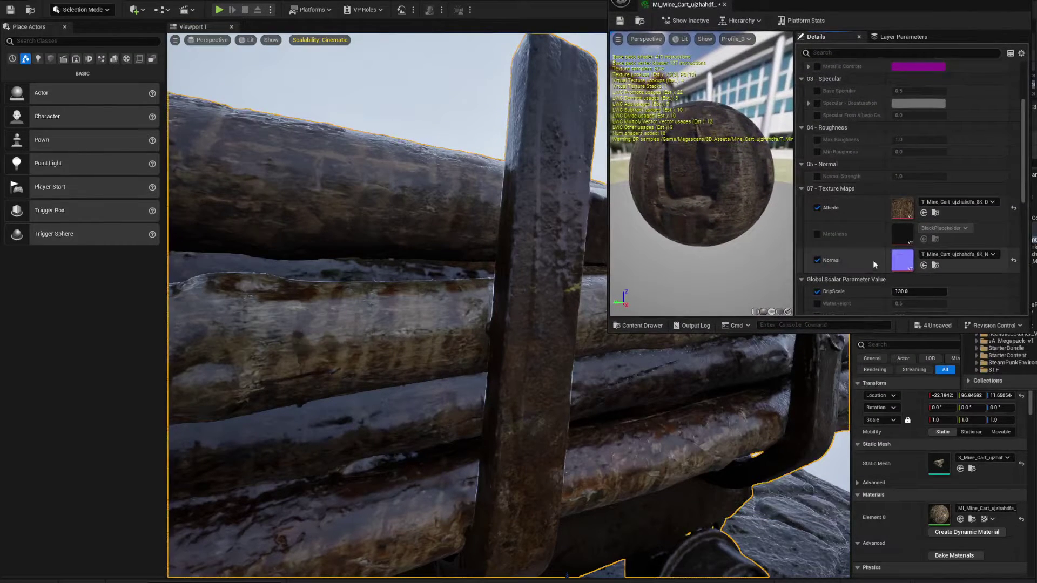
scroll(873, 260, "down", 2)
left_click_drag(918, 248, 887, 248)
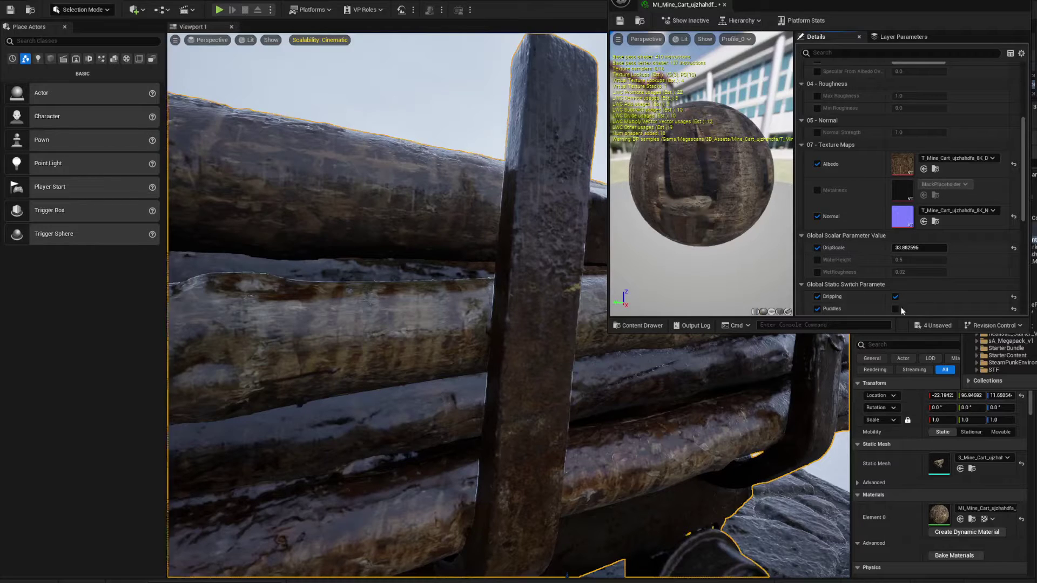
Override WaterHeight and WetRoughness on the mine cart, setting them to 0.508 and -0.284
mouse_move(915, 262)
left_mouse_down()
mouse_move(924, 262)
mouse_move(910, 259)
mouse_move(914, 272)
left_mouse_up()
left_click(817, 272)
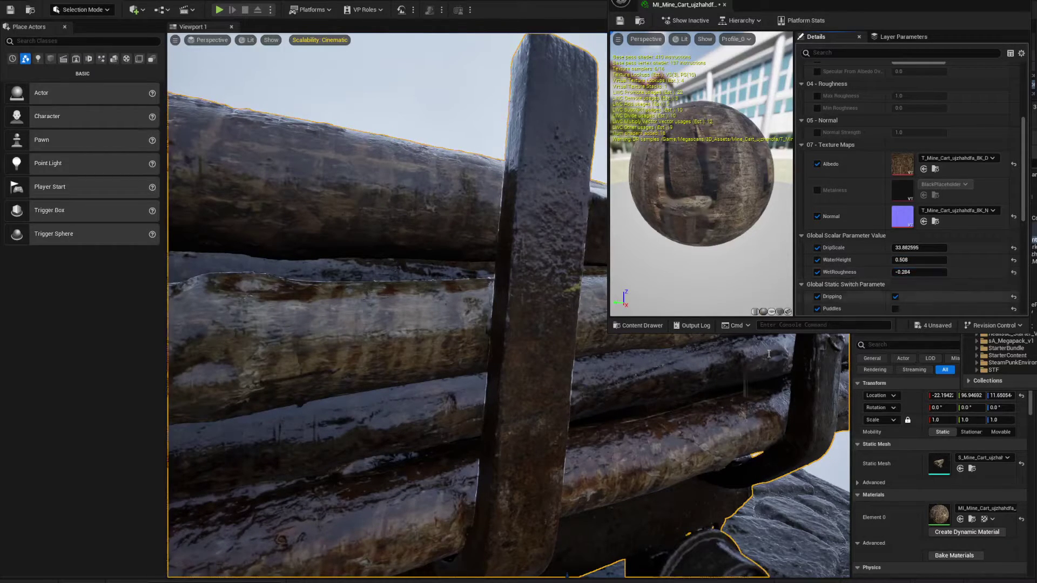
right_click_drag(461, 344, 489, 330)
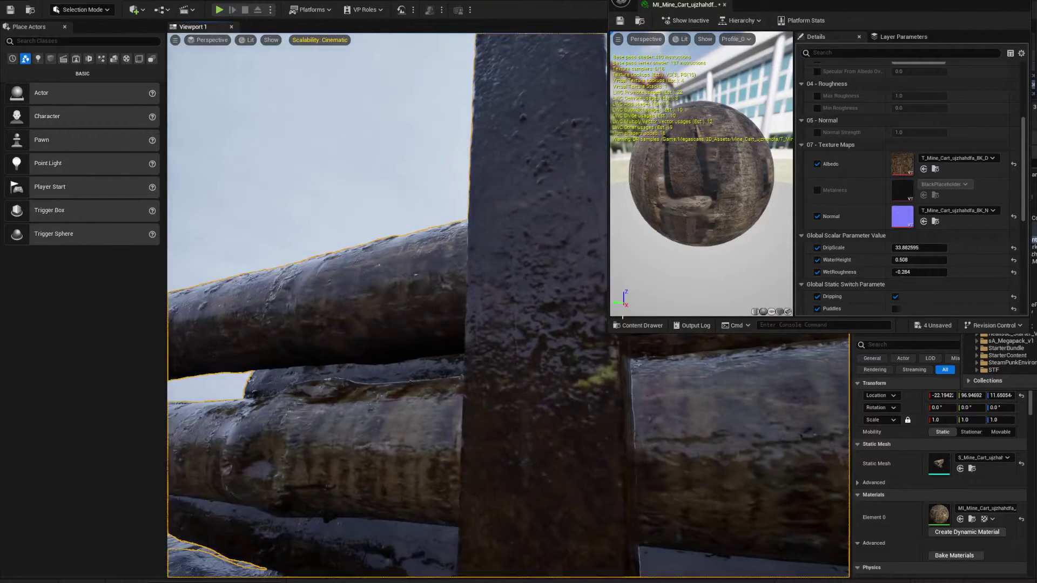
Open the parent material M_MS_Default_Material_VT, examine the unused inputs of its Wet_Weather_Effects node and close it
scroll(912, 281, "down", 7)
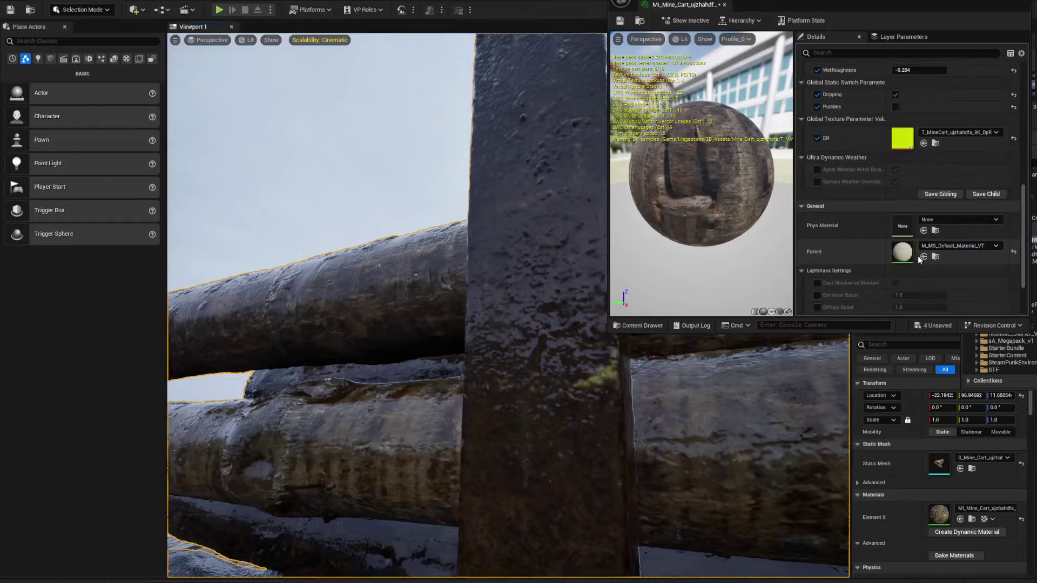
double_click(908, 249)
right_click_drag(762, 131, 806, 203)
right_click_drag(876, 218, 1005, 198)
right_click_drag(814, 217, 920, 223)
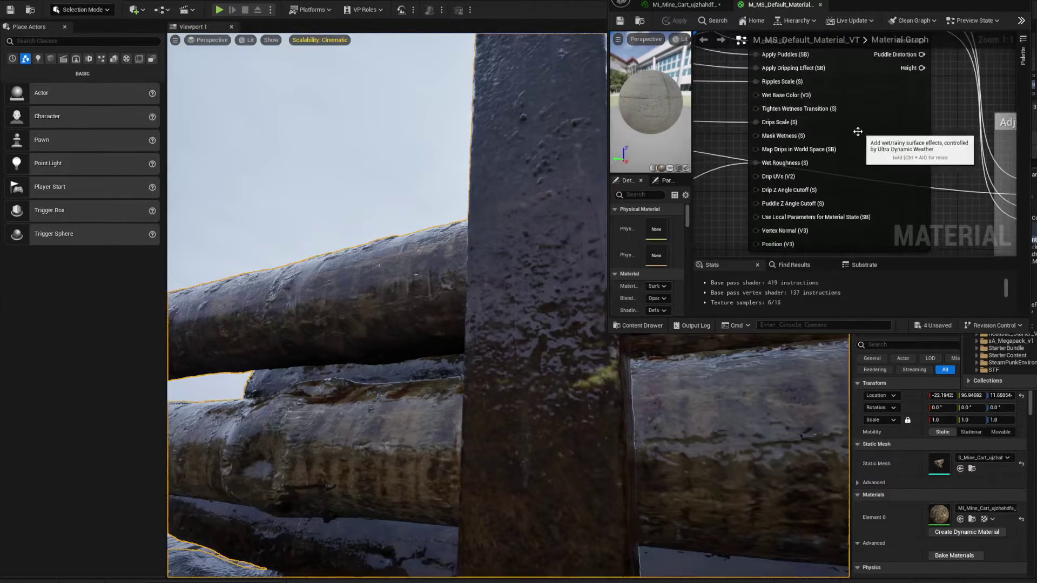
right_click_drag(805, 98, 876, 150)
right_click_drag(875, 230, 855, 169)
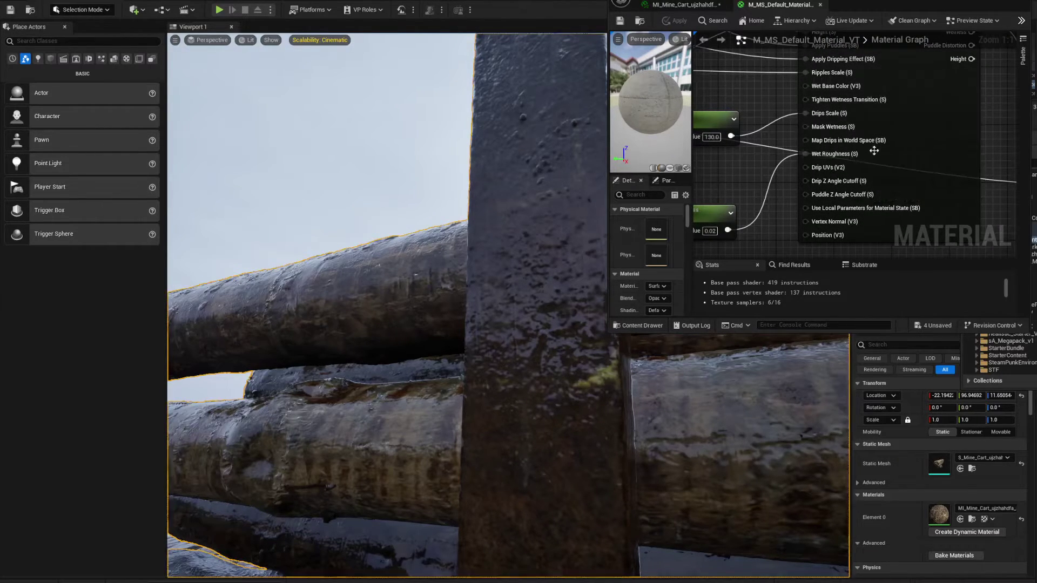
mouse_move(832, 143)
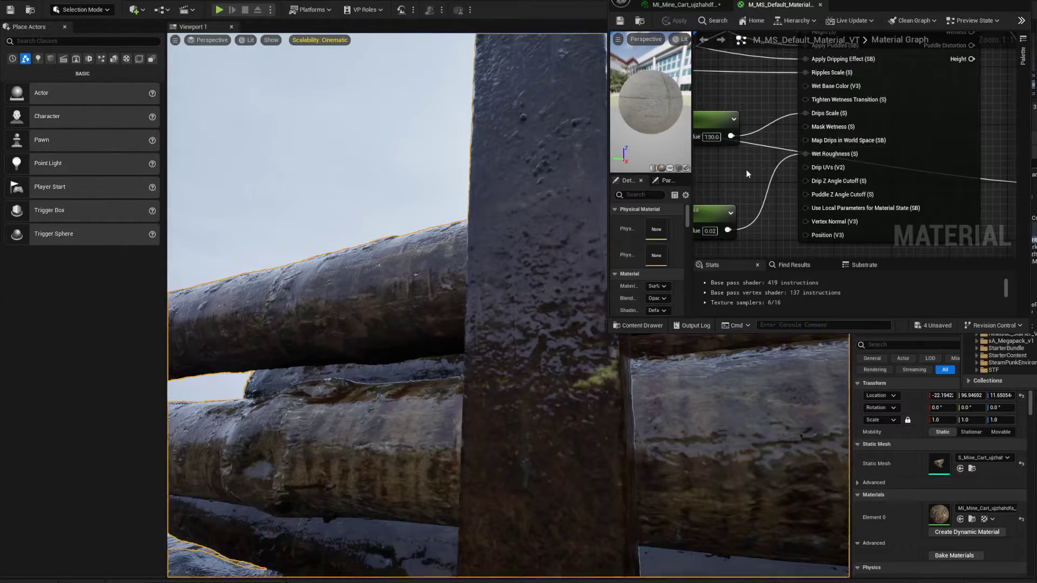
right_click_drag(744, 170, 739, 150)
mouse_move(853, 174)
mouse_move(879, 218)
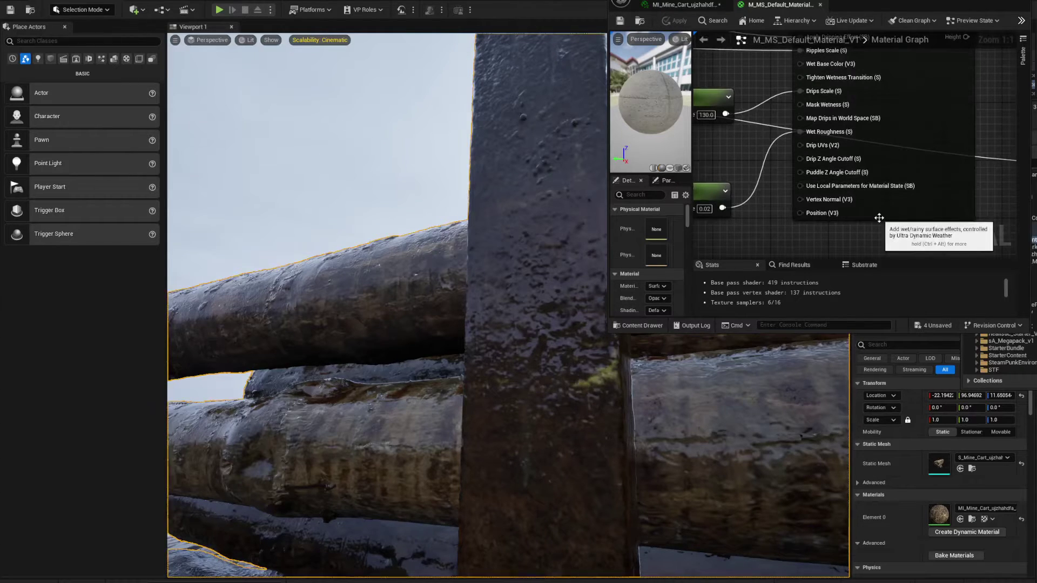
right_click_drag(741, 154, 769, 188)
right_click_drag(760, 134, 753, 179)
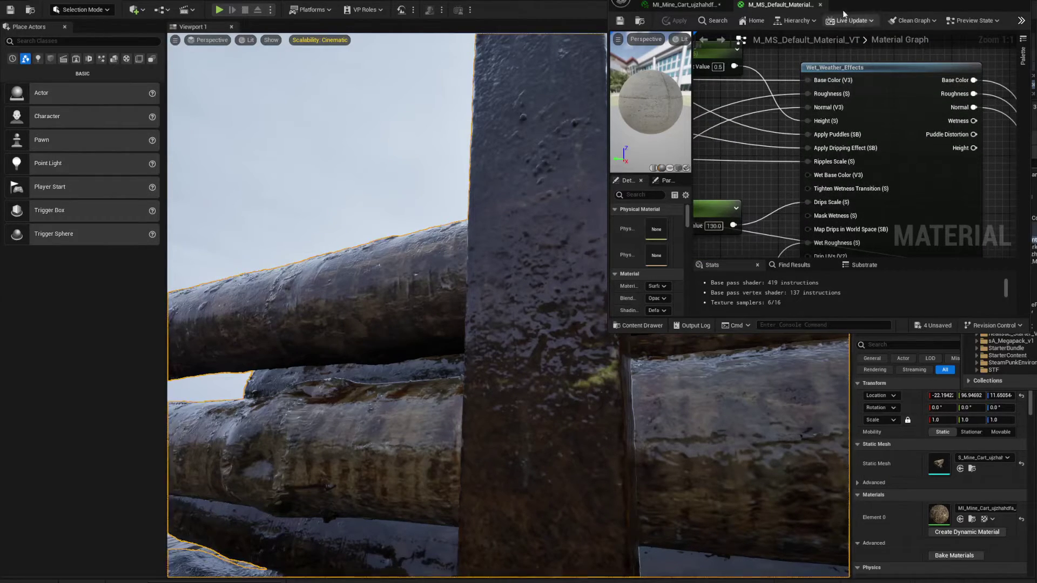
left_click(820, 5)
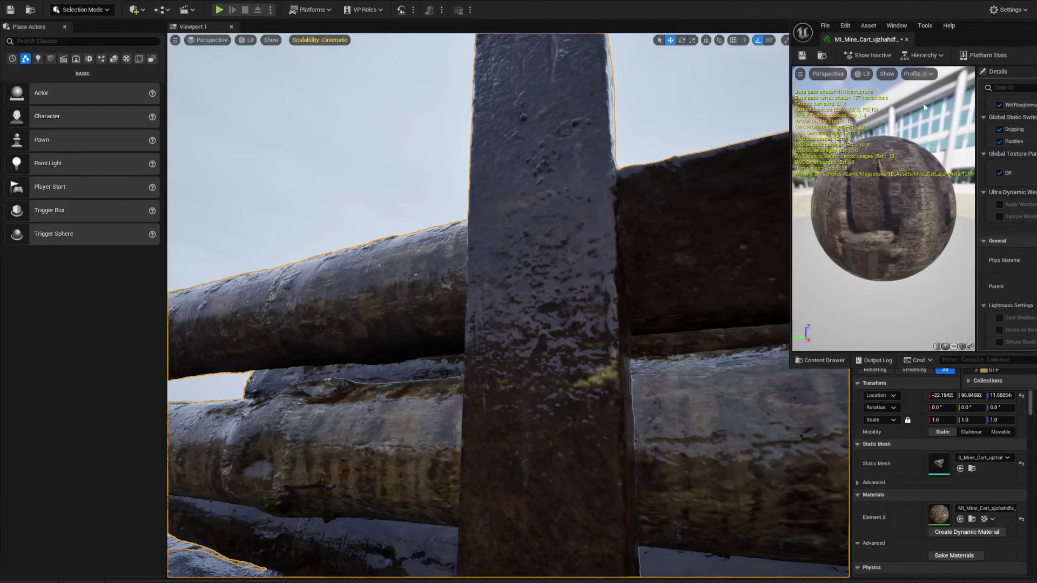
Examine the wet look of the mine cart, milk churn and stone floor from several angles
scroll(1008, 216, "up", 5)
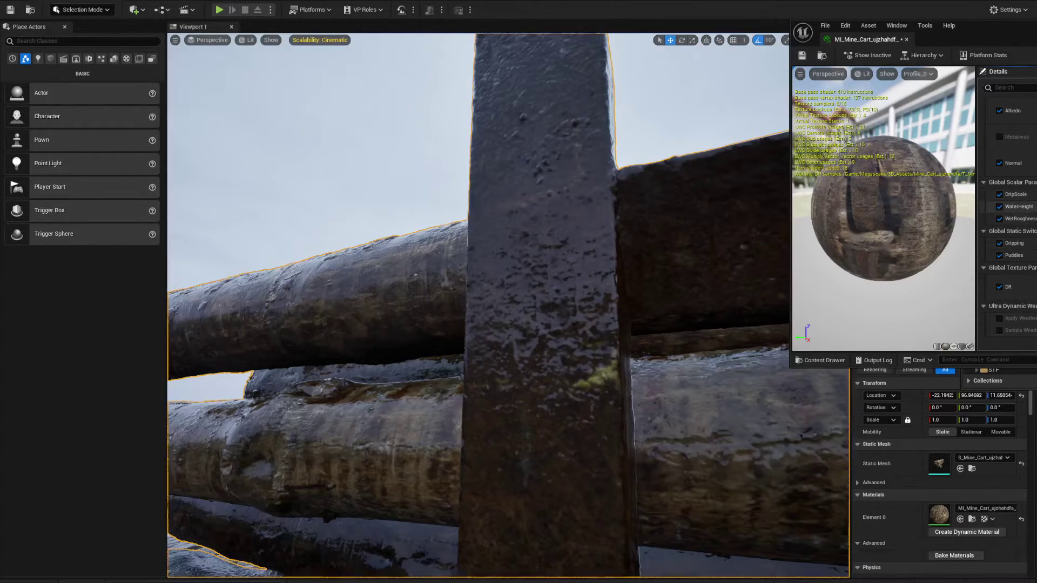
key("s")
right_click_drag(575, 297, 558, 322)
key("a")
key("g")
key("s")
right_click_drag(578, 371, 578, 371)
key("a")
key("w")
key("a")
right_click_drag(598, 411, 598, 410)
key("d")
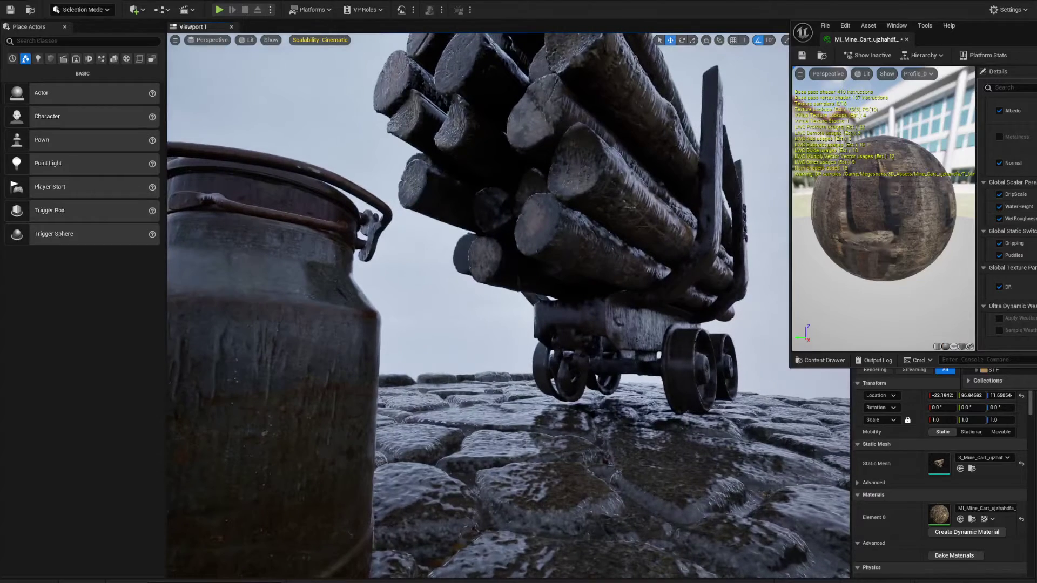
left_click(544, 248)
right_click_drag(544, 248, 543, 248)
key("s")
Raise the Time Of Day on Ultra_Dynamic_Sky until the scene is in night-time darkness
left_click(925, 102)
key("g")
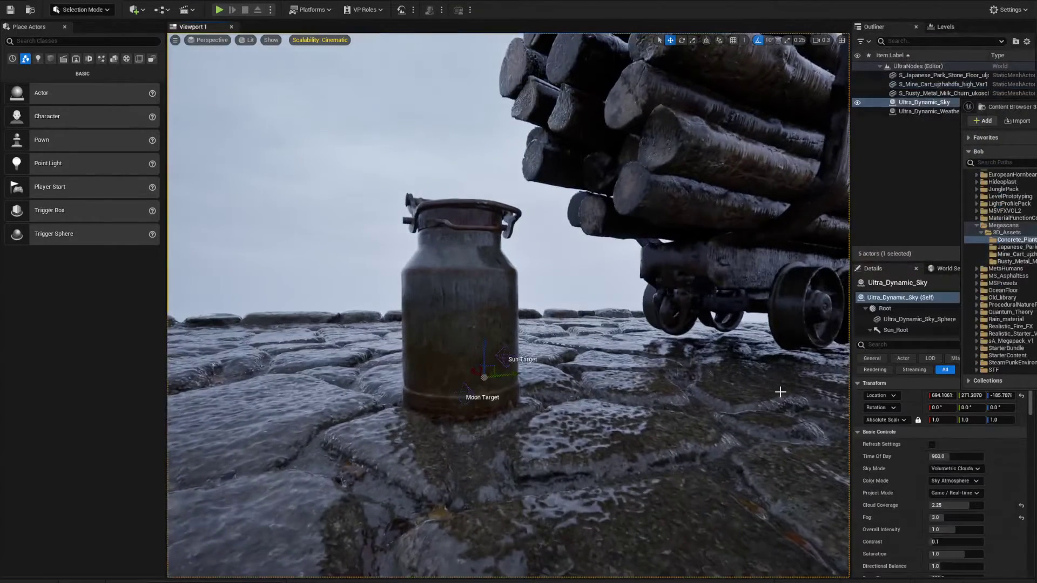
left_click_drag(953, 457, 982, 457)
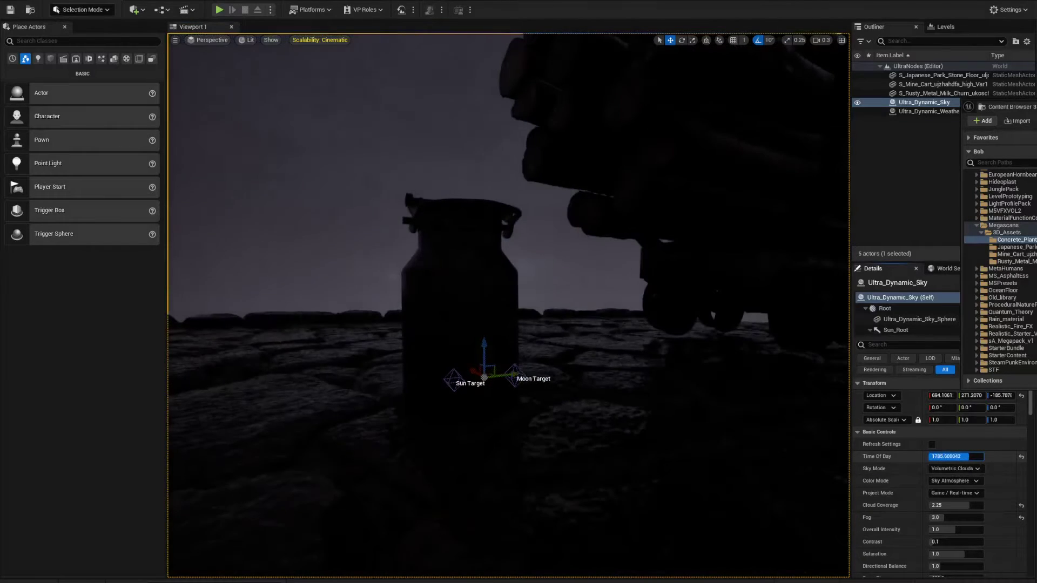
Add a Rect Light to the level above the milk churn, near the mine cart
left_click(38, 59)
left_click_drag(23, 158, 571, 97)
right_click_drag(334, 269, 474, 207)
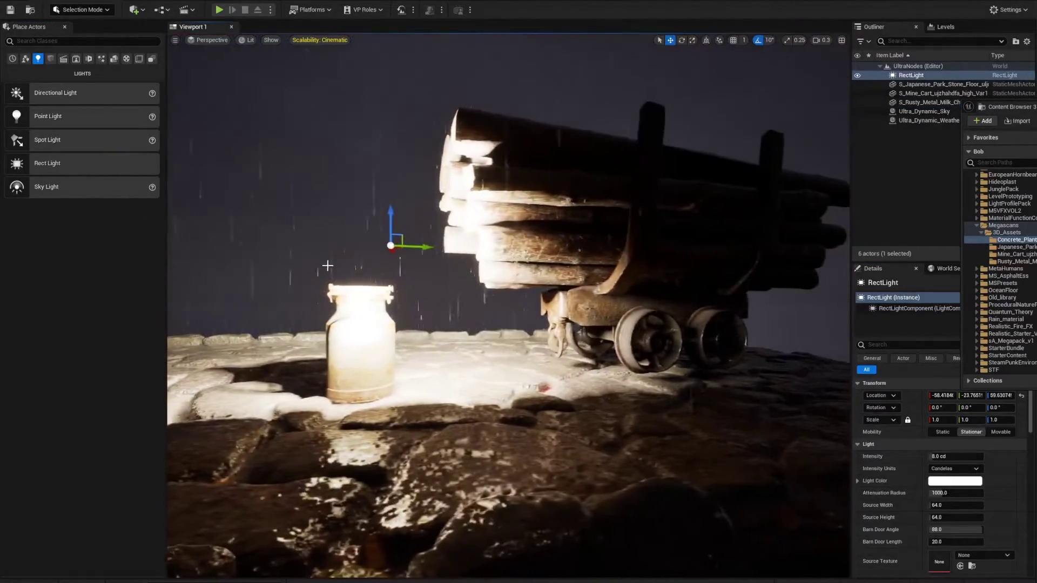
Move the rect light out beside the milk churn at a height of about 61 and rotate it to about 130° around Z
left_click_drag(390, 251, 172, 147)
key("e")
key("w")
right_click_drag(495, 239, 453, 248)
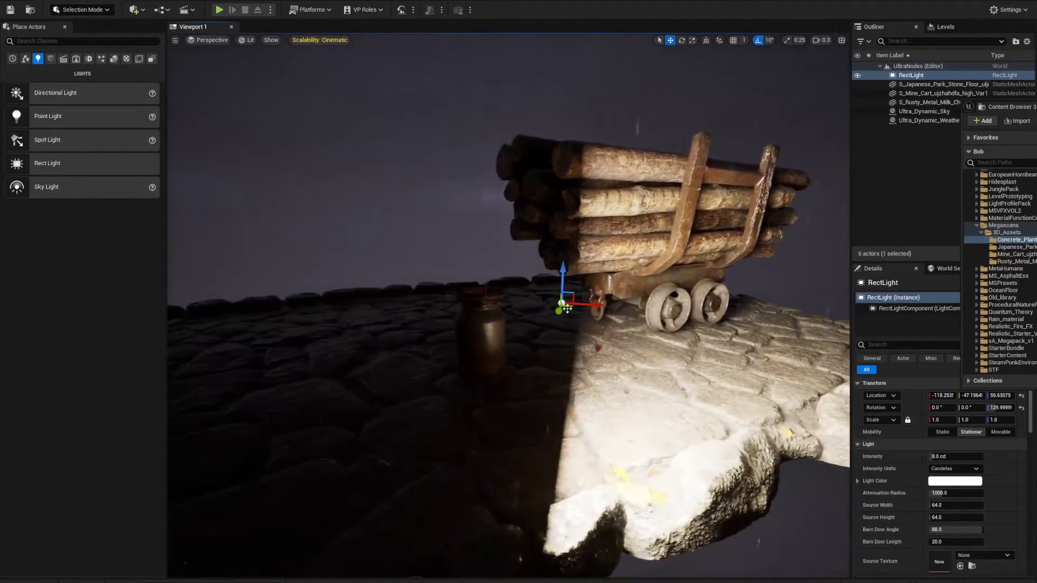
left_click_drag(594, 305, 208, 281)
right_click_drag(272, 223, 192, 234)
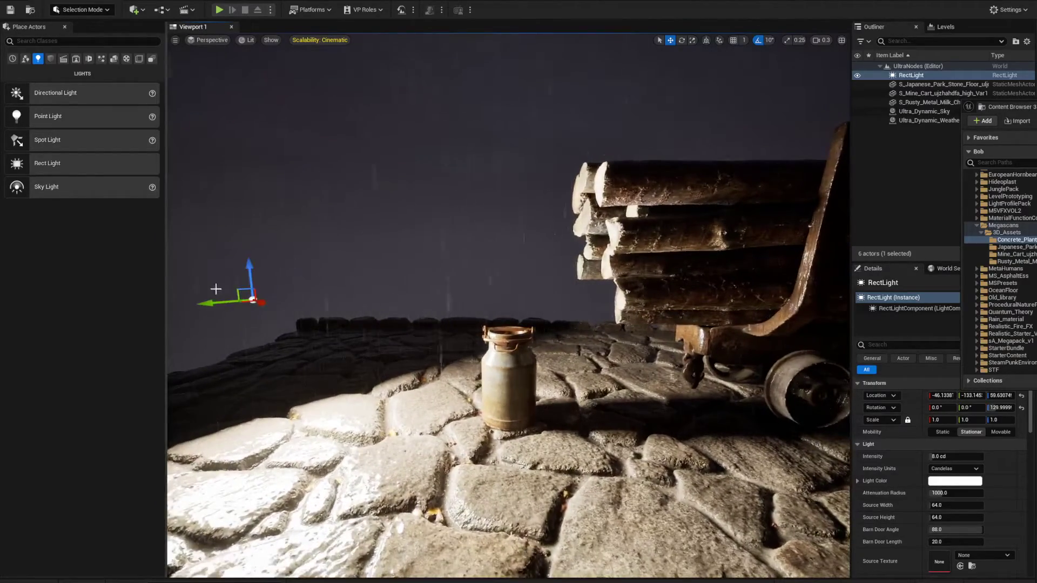
left_click_drag(249, 264, 290, 262)
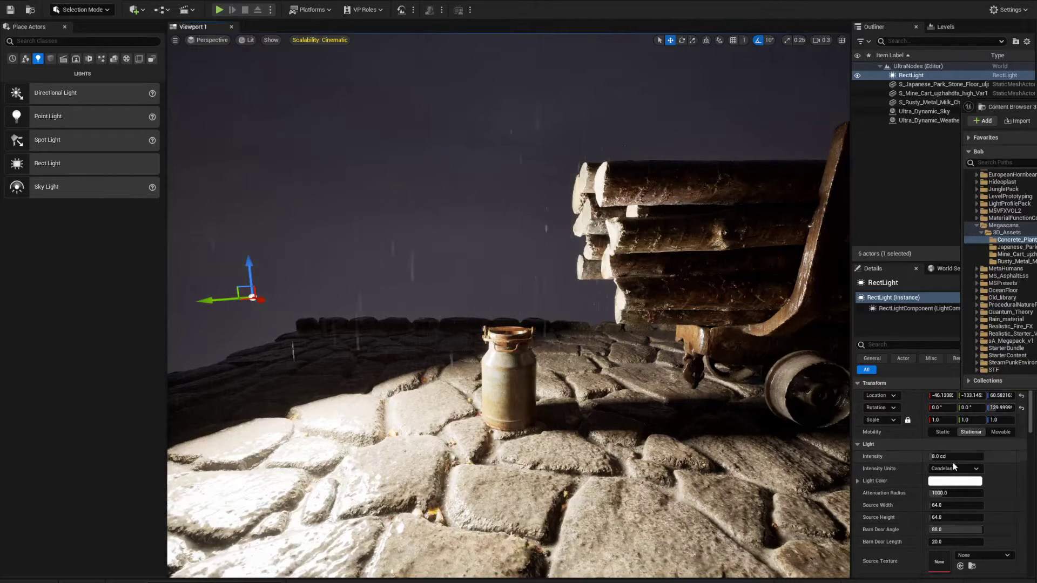
Tint the rect light pale green and reduce its intensity
left_click(965, 482)
left_click(1001, 410)
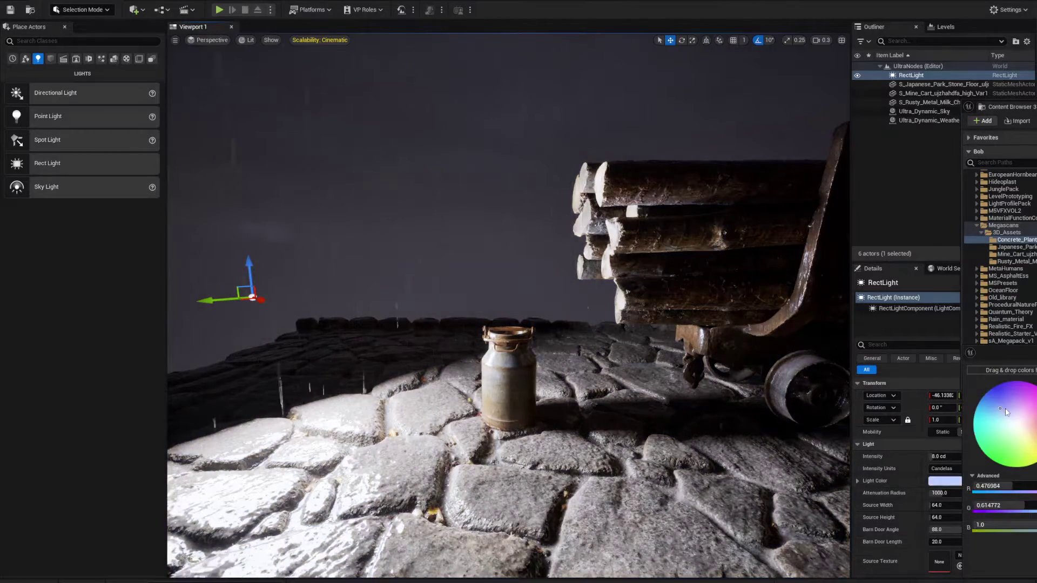
left_click(995, 445)
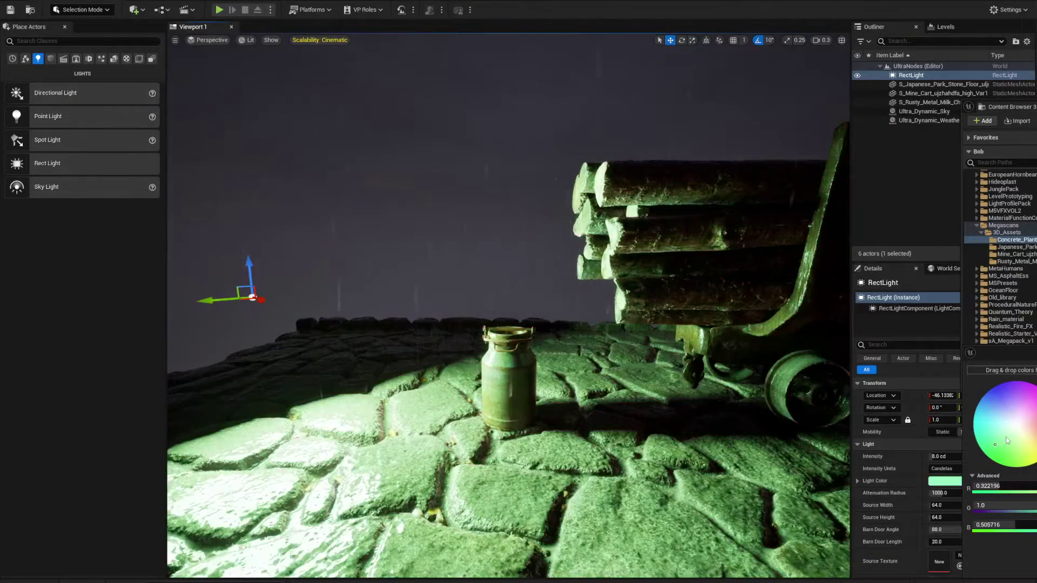
left_click(918, 432)
left_click_drag(943, 456, 918, 457)
right_click_drag(659, 453, 496, 436)
left_click_drag(558, 434, 505, 402)
right_click_drag(505, 403, 530, 396)
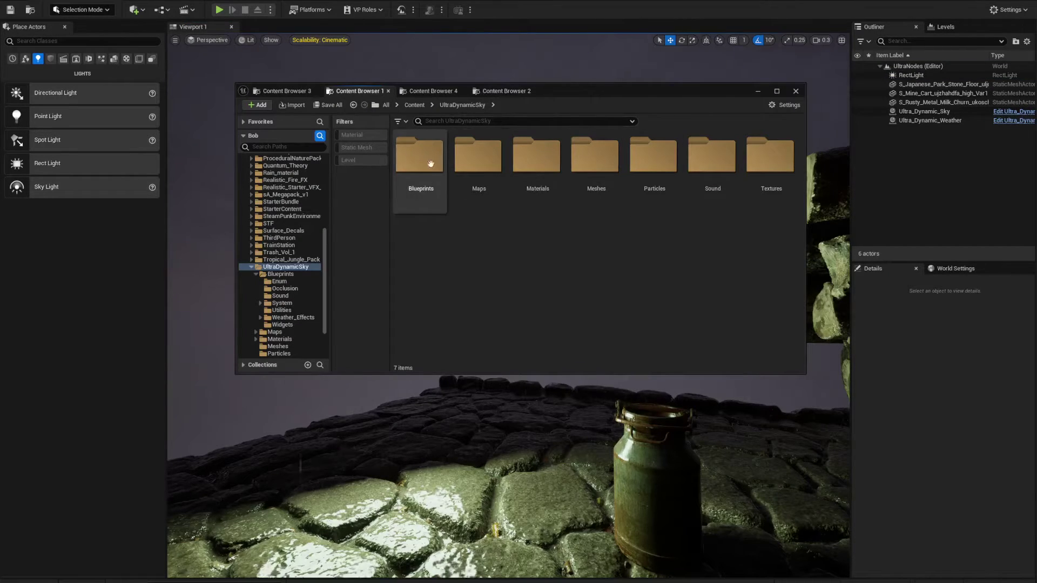
Place a Rain_Drip_Spline from UltraDynamicSky/Blueprints/Weather_Effects on the stone floor beside the milk churn
double_click(431, 190)
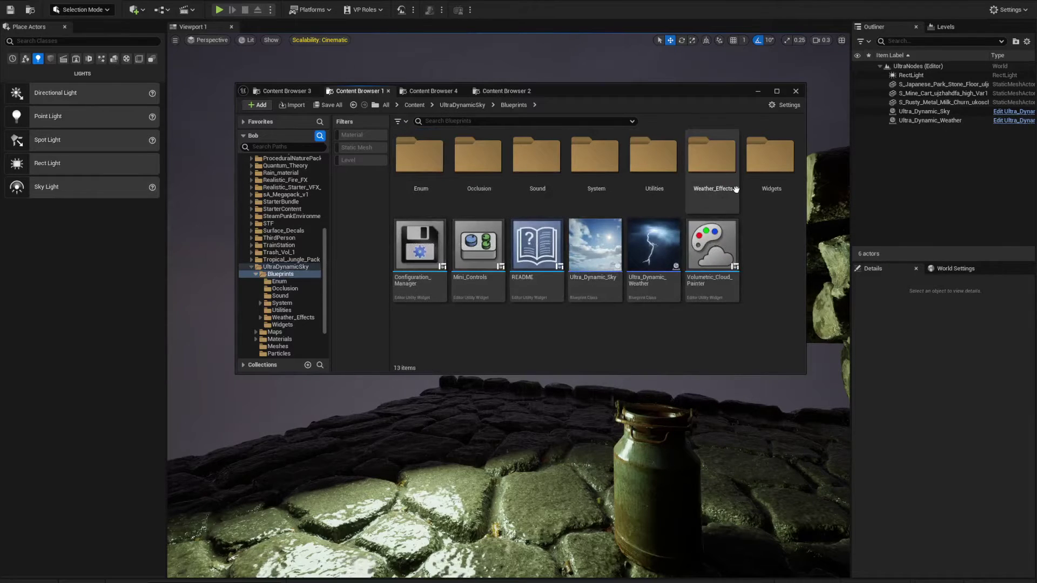
double_click(712, 163)
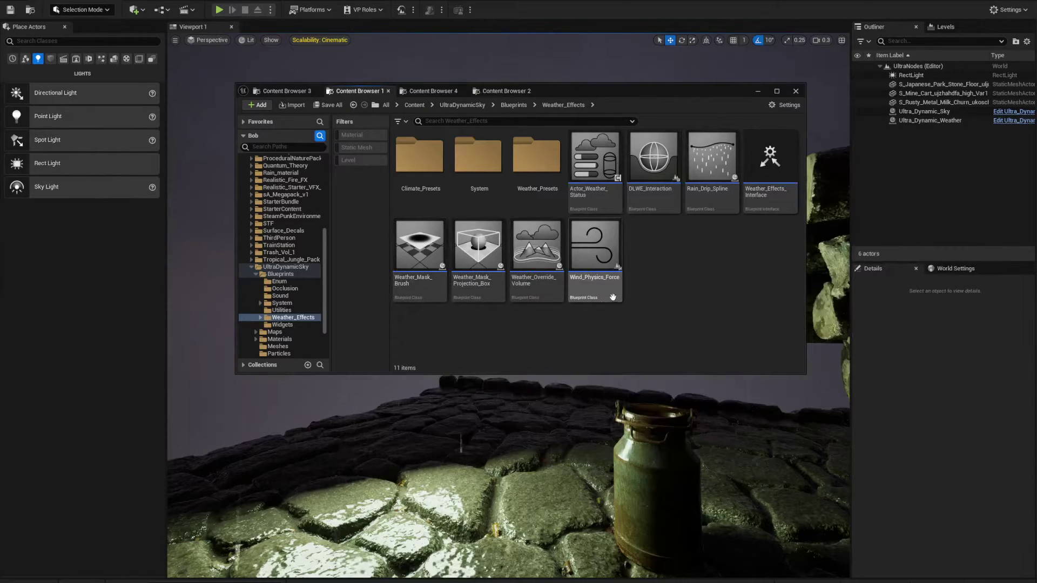
mouse_move(709, 156)
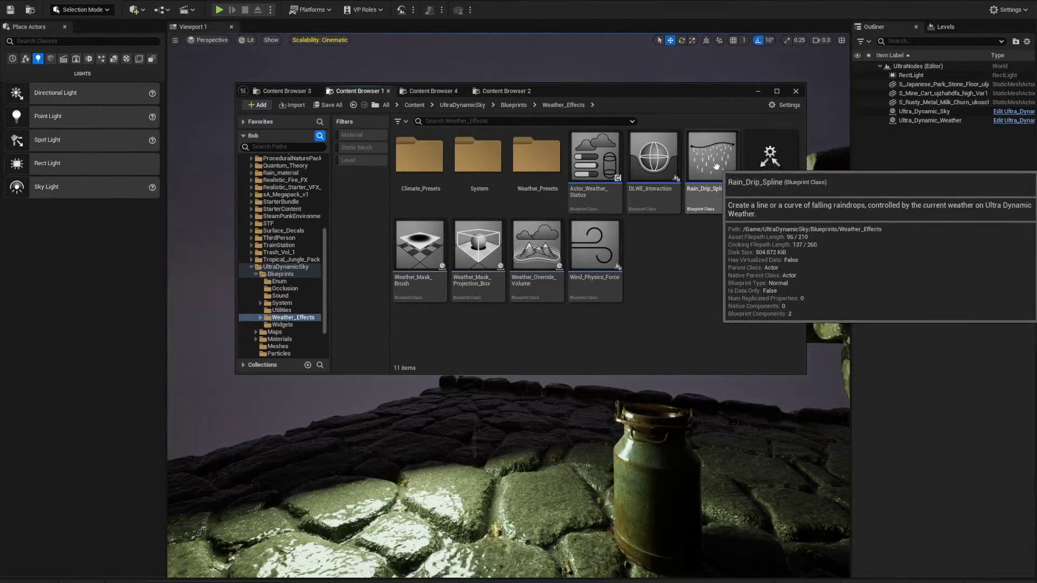
left_click(709, 156)
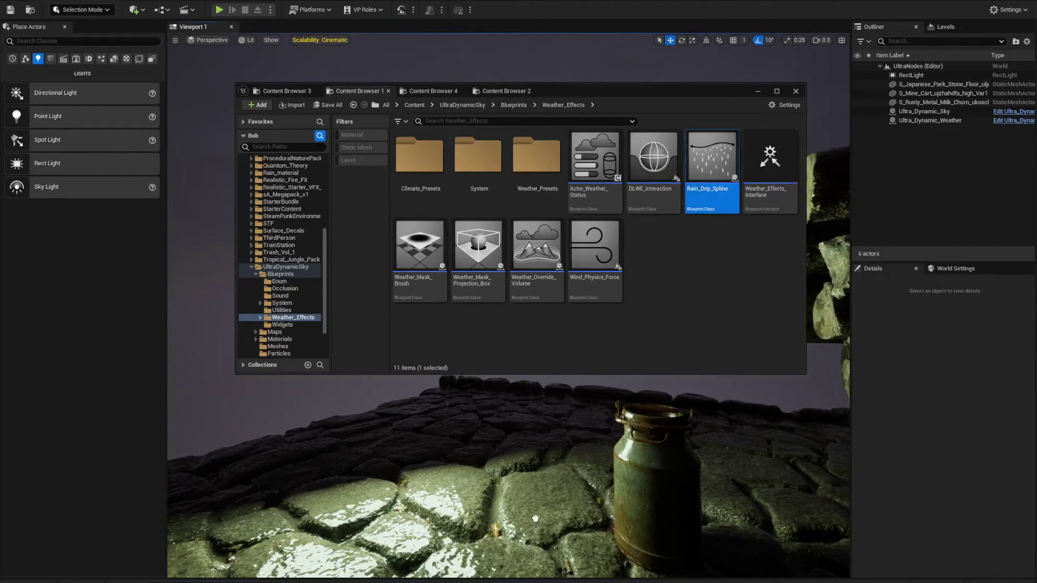
left_click_drag(535, 518, 534, 518)
left_click(758, 92)
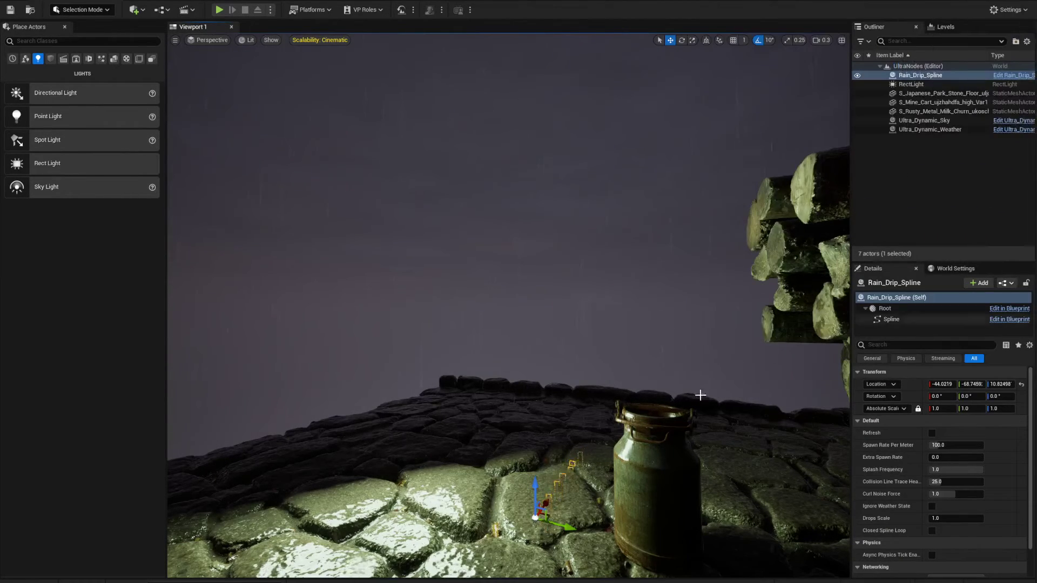
Raise the rain drip spline to the cart's log ends at a height of about 82 and pull its far end point in to span the logs
right_click_drag(535, 268, 568, 282)
left_click_drag(531, 276, 533, 277)
right_click_drag(803, 290, 843, 294)
right_click_drag(595, 321, 551, 321)
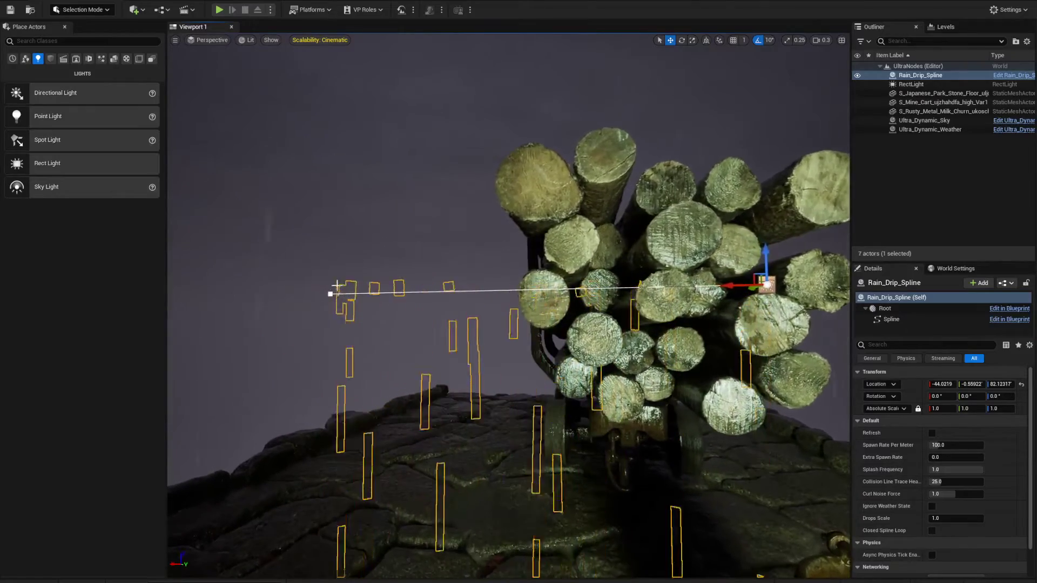
left_click(330, 293)
left_click_drag(300, 295, 411, 298)
right_click_drag(586, 228, 532, 228)
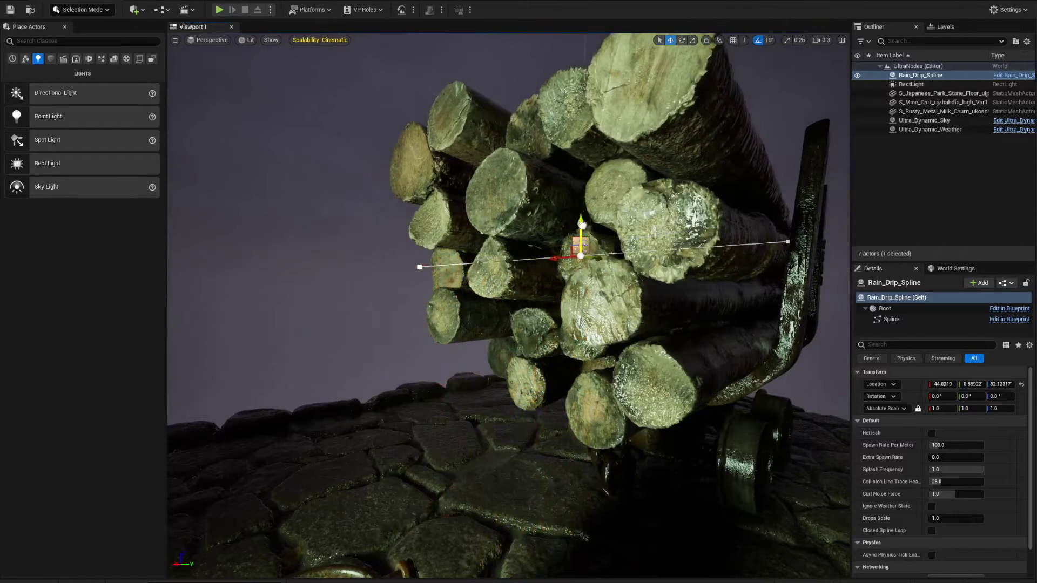
Lower the rain drip spline to the bottom logs at a height of about 60 and reduce its Drops Scale to 0.768
left_click(598, 313)
key("ctrl+z")
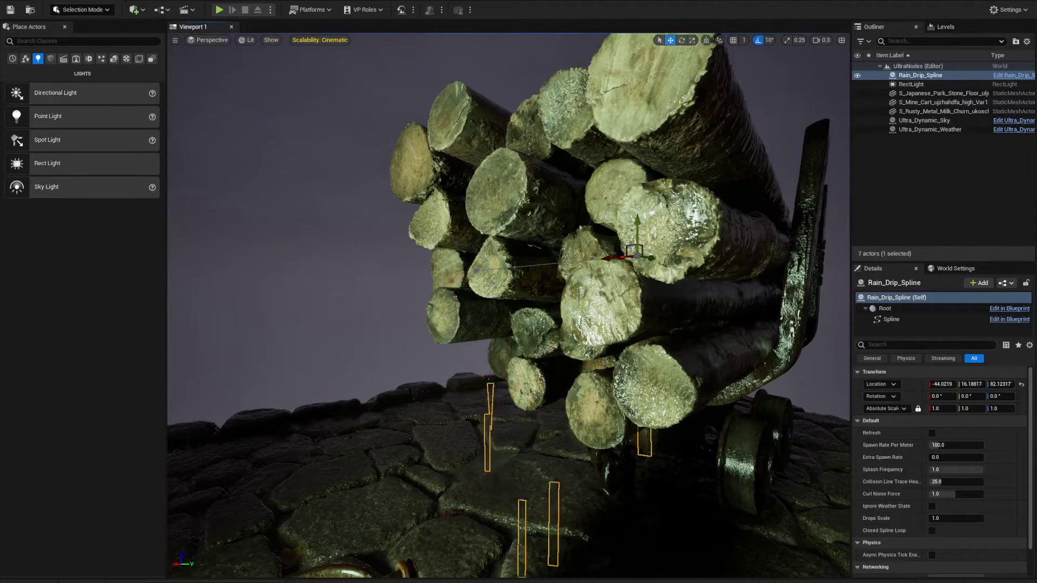
left_click_drag(676, 344, 676, 342)
right_click_drag(547, 333, 648, 333)
left_click_drag(677, 350, 648, 371, "alt")
right_click_drag(679, 388, 708, 400)
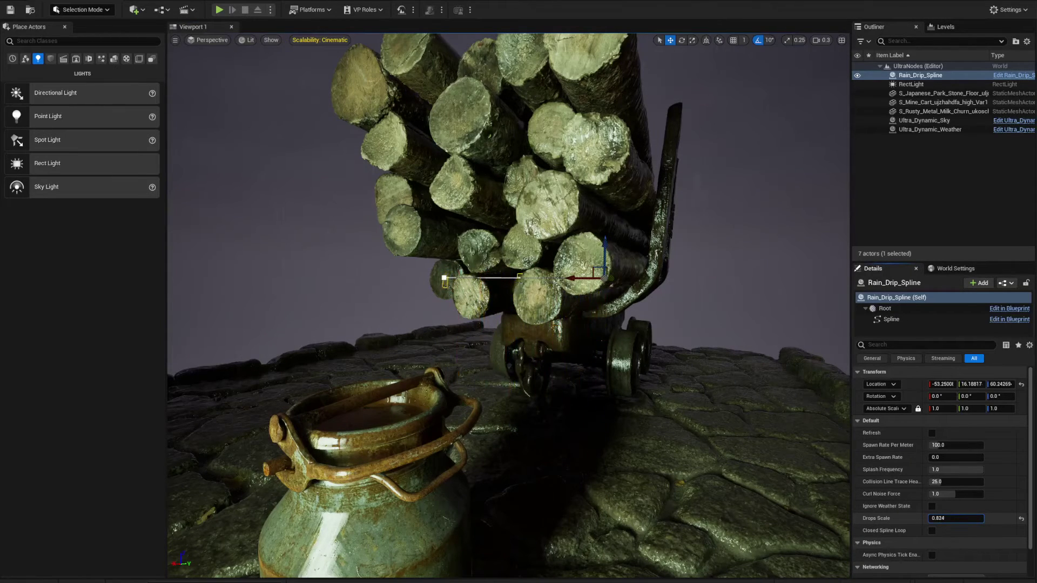
right_click_drag(554, 402, 702, 421)
right_click_drag(521, 398, 681, 370)
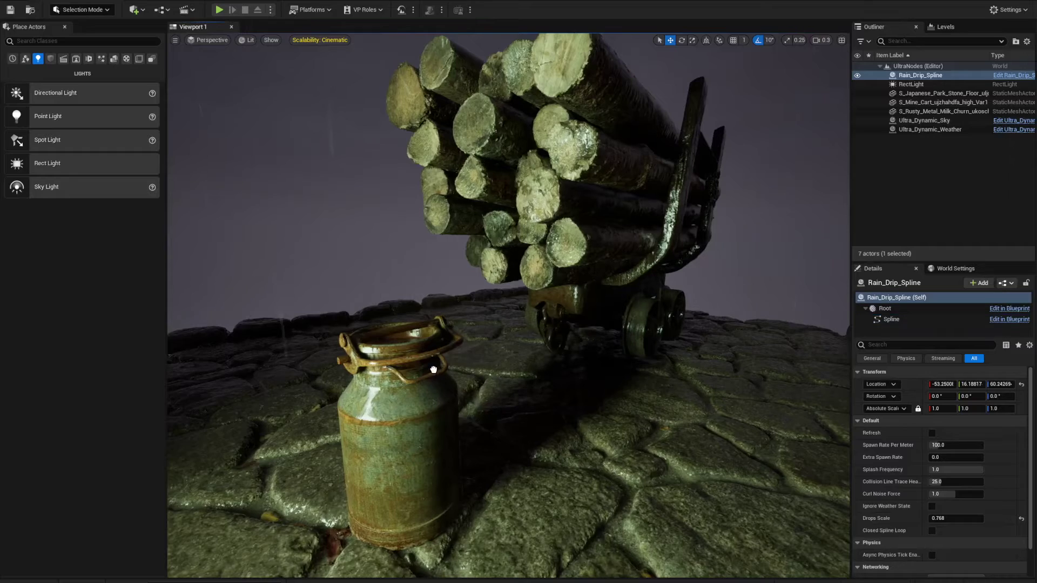
Place a second Rain_Drip_Spline on the milk churn just below its rim and rotate it to about -80° around Z
left_click_drag(432, 374, 431, 370)
right_click_drag(432, 374, 563, 362)
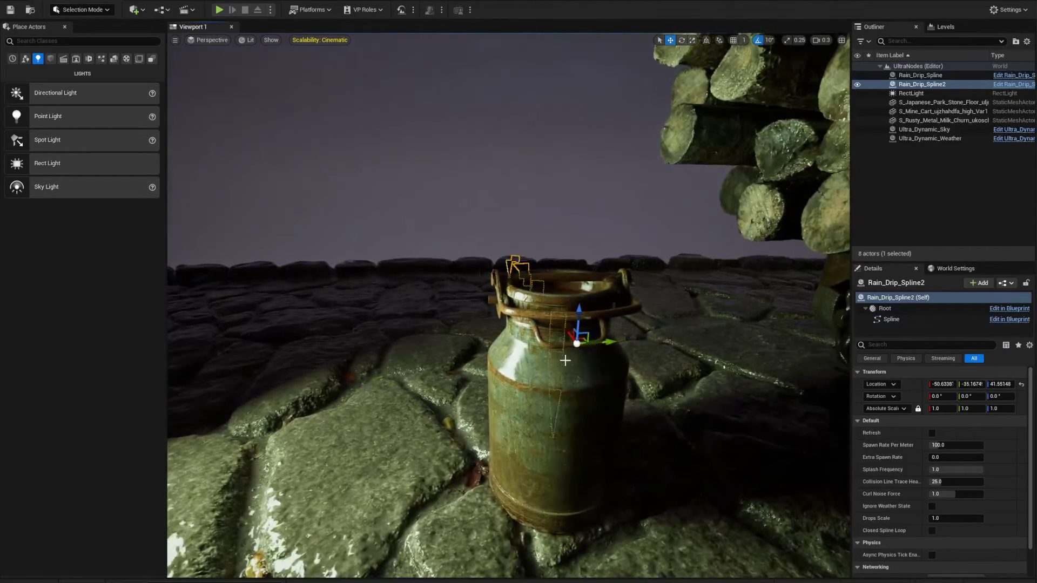
left_click_drag(536, 358, 601, 357)
right_click_drag(602, 356, 574, 387)
left_click_drag(573, 387, 532, 387)
right_click_drag(532, 387, 339, 335)
Pull the second spline's far end point in to the milk churn and fit the spline along the churn's handle
key("w")
left_click(358, 343)
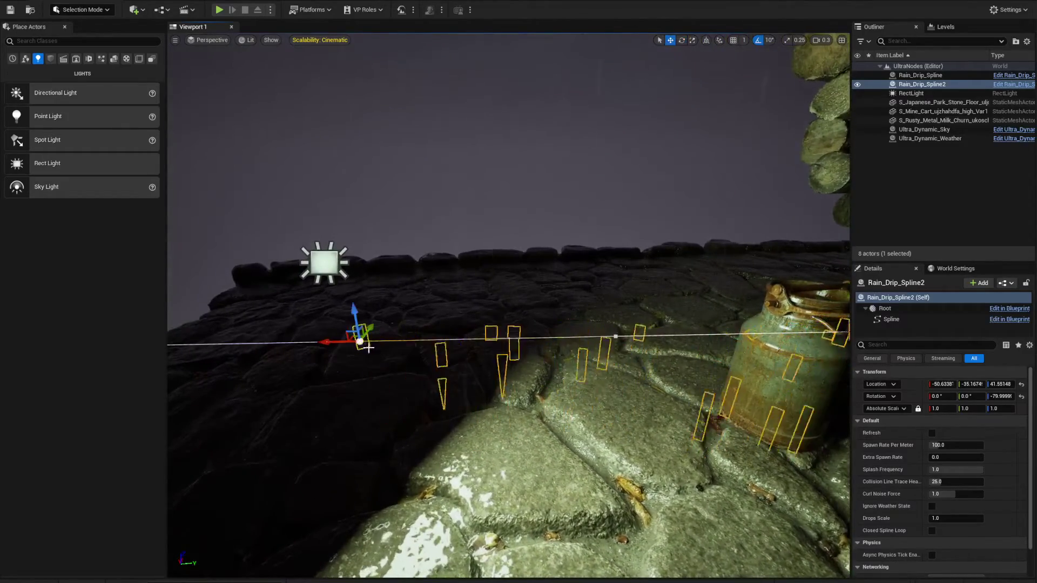
left_click_drag(330, 338, 800, 326)
key("w")
mouse_move(816, 327)
right_mouse_down()
mouse_move(845, 322)
mouse_move(811, 324)
right_mouse_up()
right_click_drag(386, 341, 373, 342)
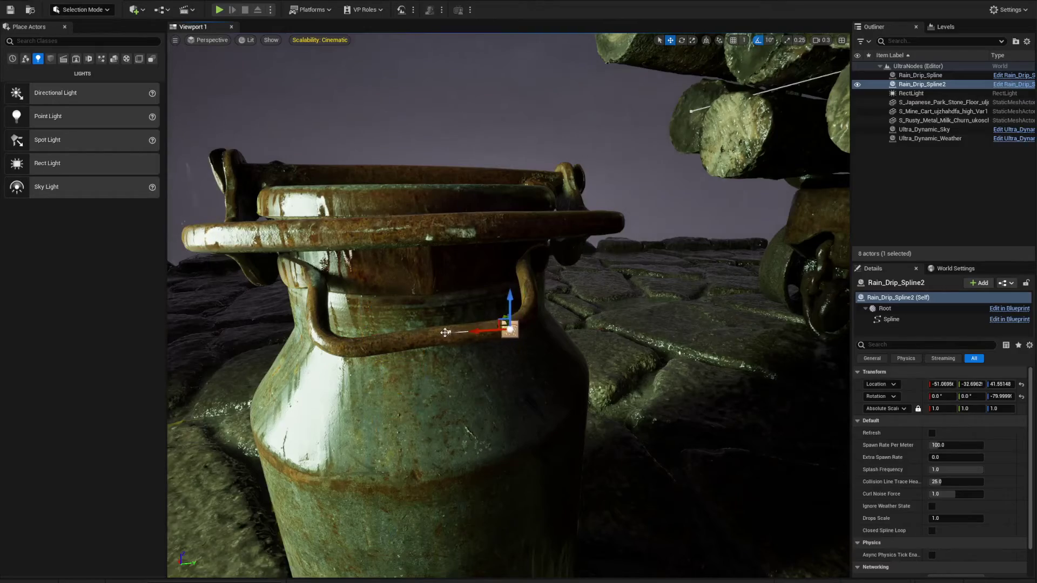
Reduce the Drops Scale of the milk churn's rain drip spline to 0.312
right_click_drag(499, 392, 579, 214)
key("g")
key("g")
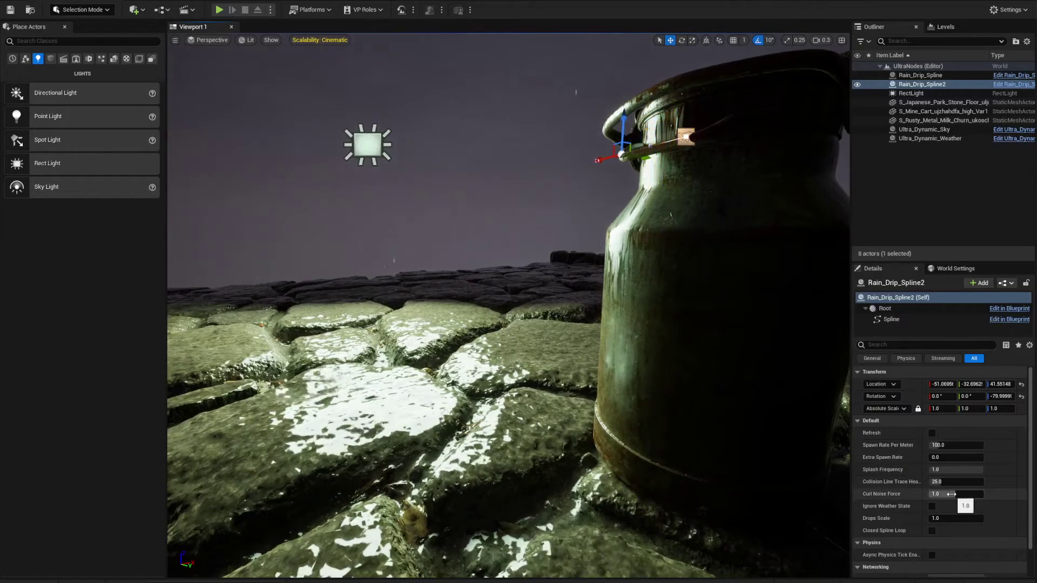
scroll(961, 491, "down", 2)
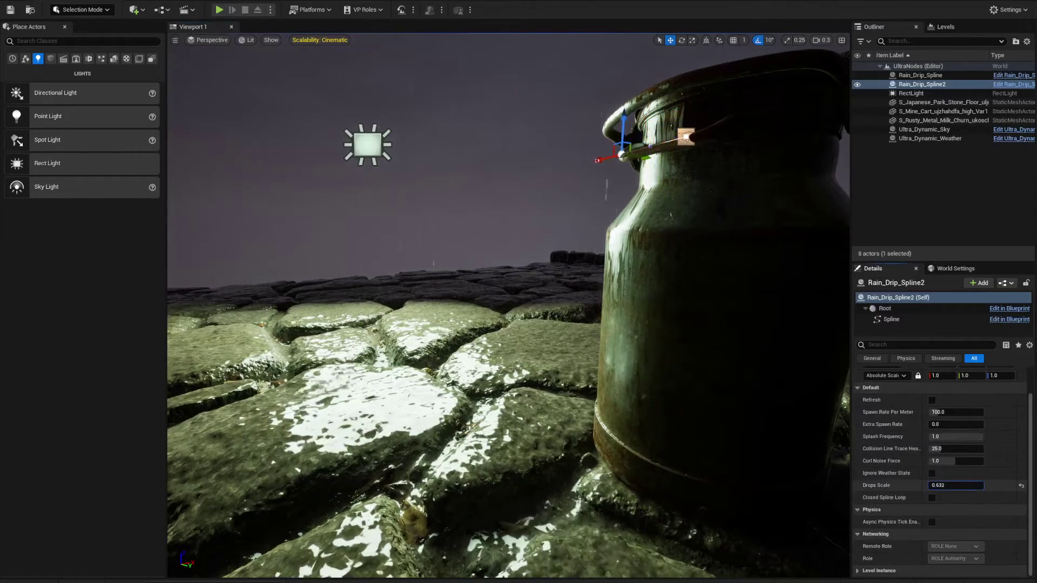
left_click_drag(952, 485, 943, 485)
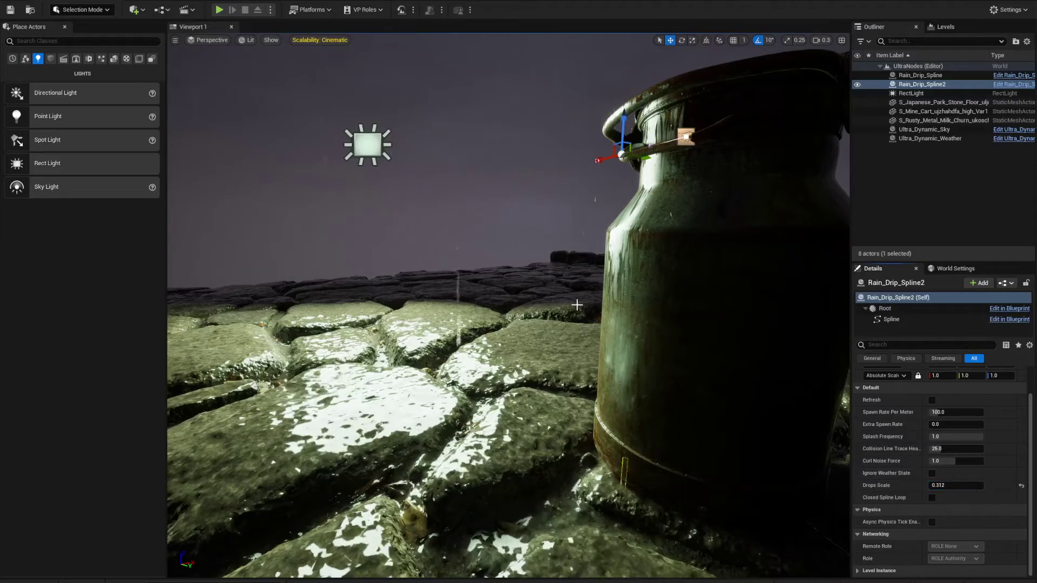
Examine the dripping rain and wet surfaces around the milk churn and mine cart from close up and from ground level
scroll(573, 305, "down", 5)
scroll(591, 377, "up", 6)
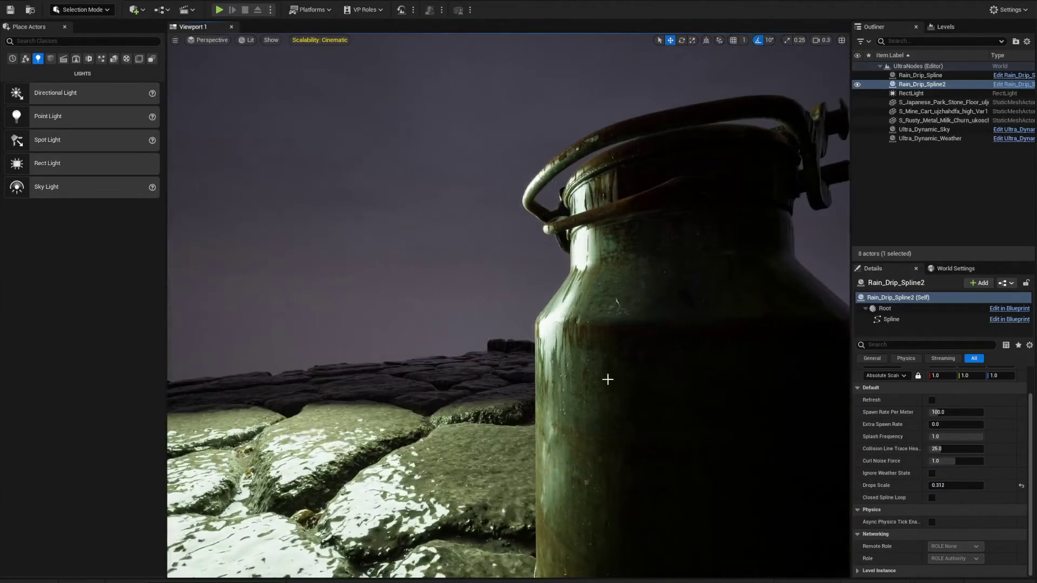
right_click_drag(607, 378, 610, 345)
right_click_drag(533, 420, 572, 419)
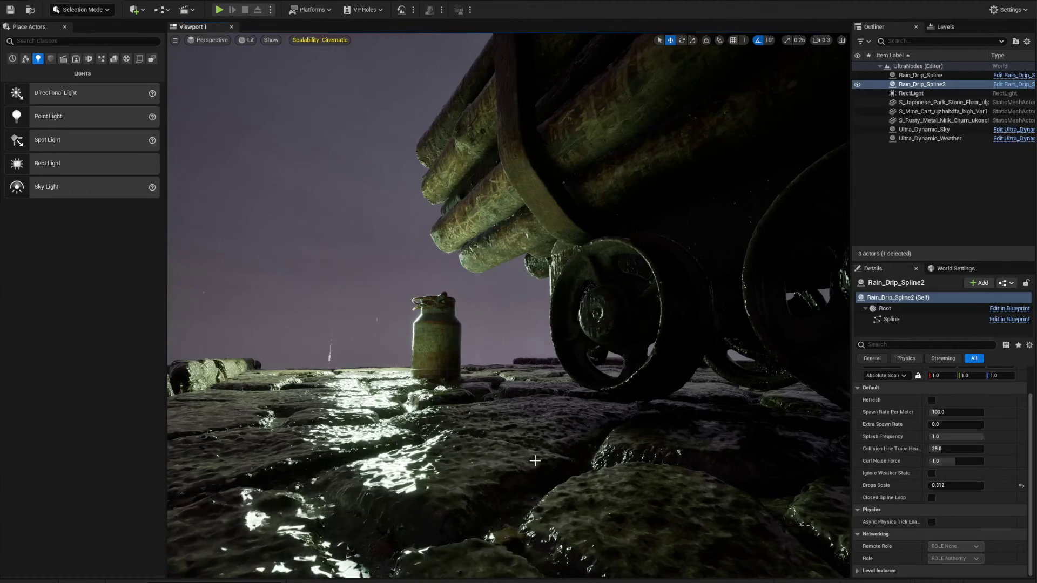
right_click_drag(714, 432, 714, 416)
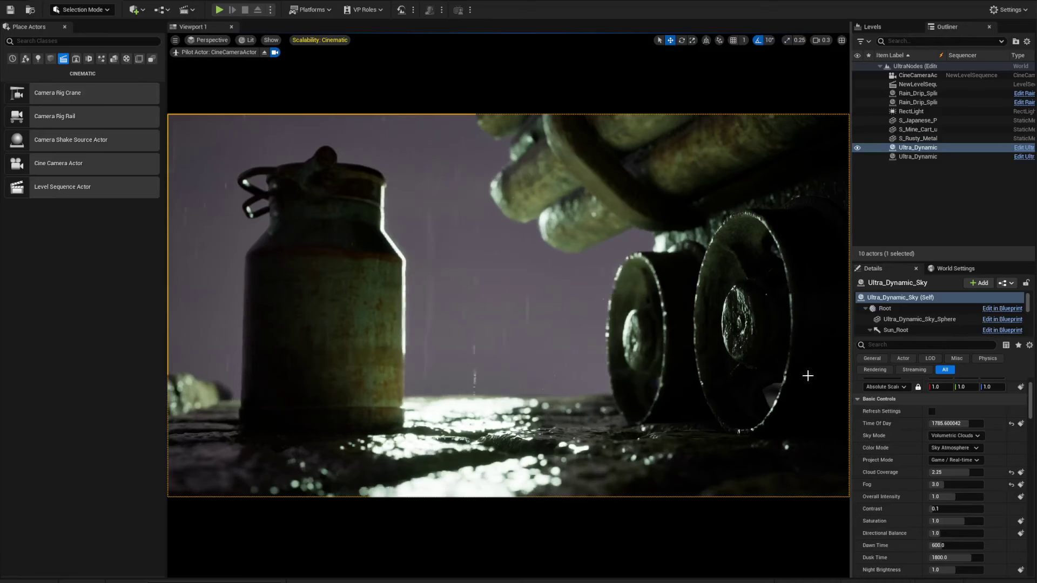
Reframe the piloted CineCameraActor's low shot of the milk churn and the mine cart's wheels
right_click_drag(609, 390, 483, 438)
right_click_drag(581, 393, 546, 394)
key("a")
key("a")
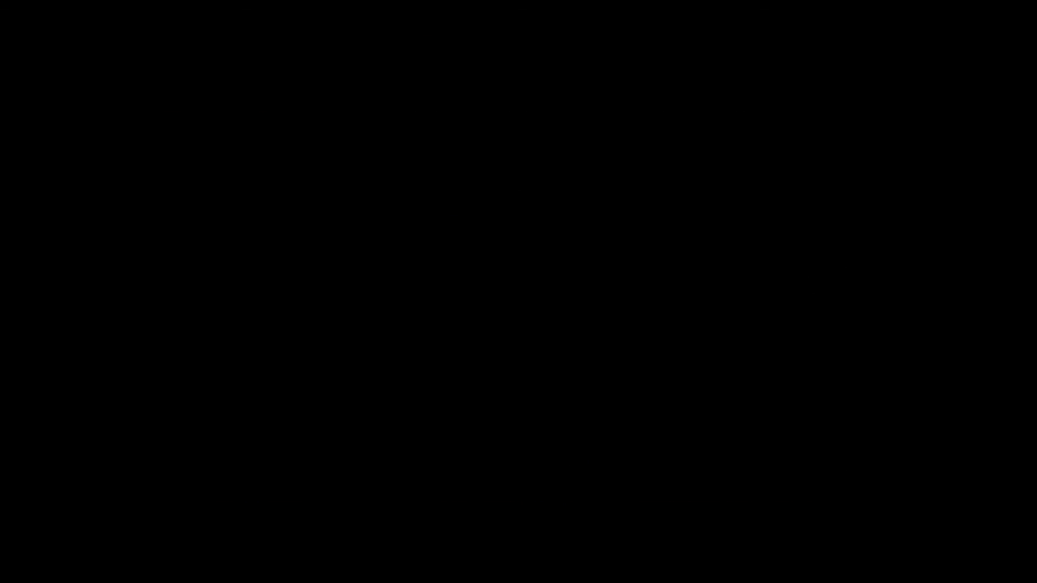